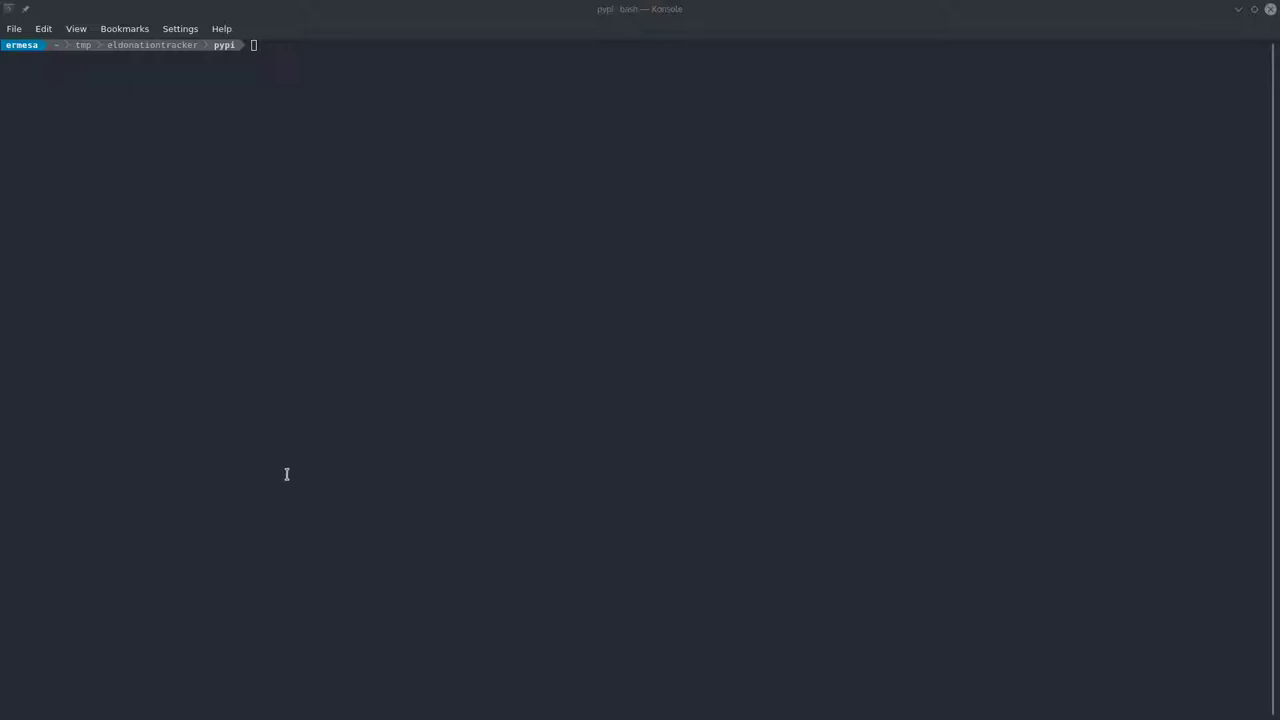
Check the Python executable's path with which python, and check its version by opening and quitting the interpreter
{"action": "left_click", "coordinate": [287, 472]}
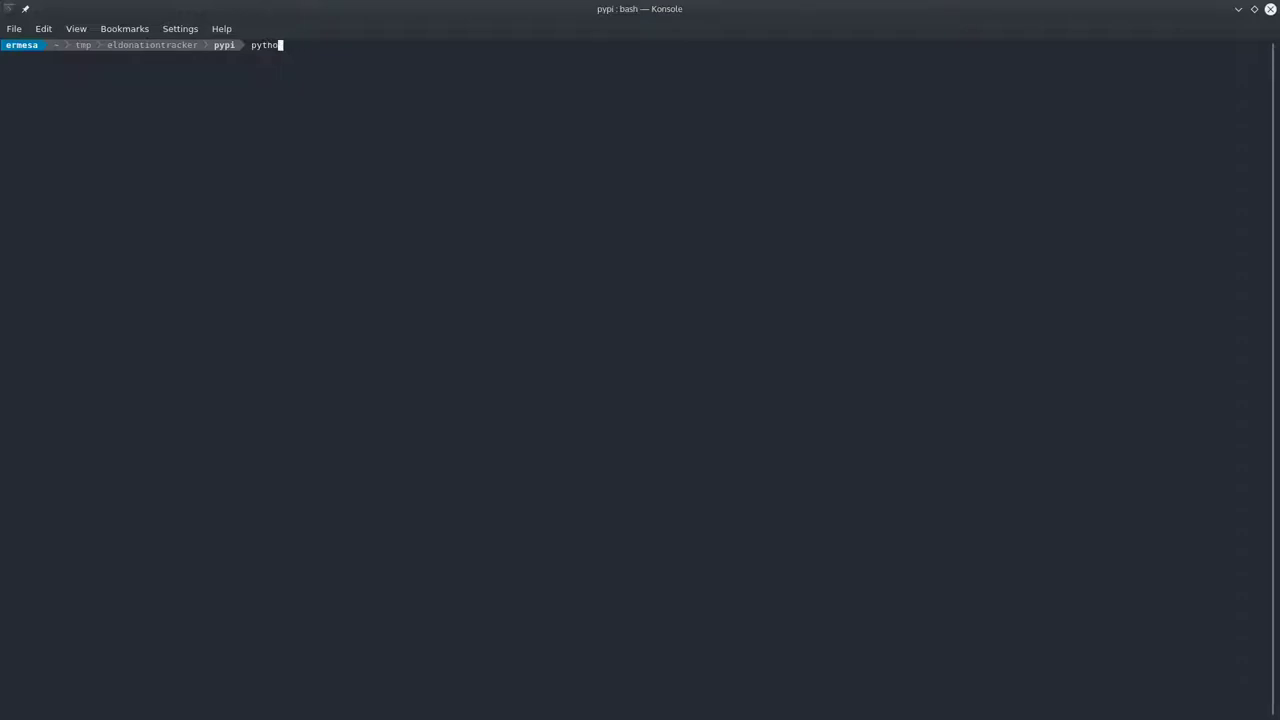
{"action": "type", "text": "which python"}
{"action": "key", "text": "Return"}
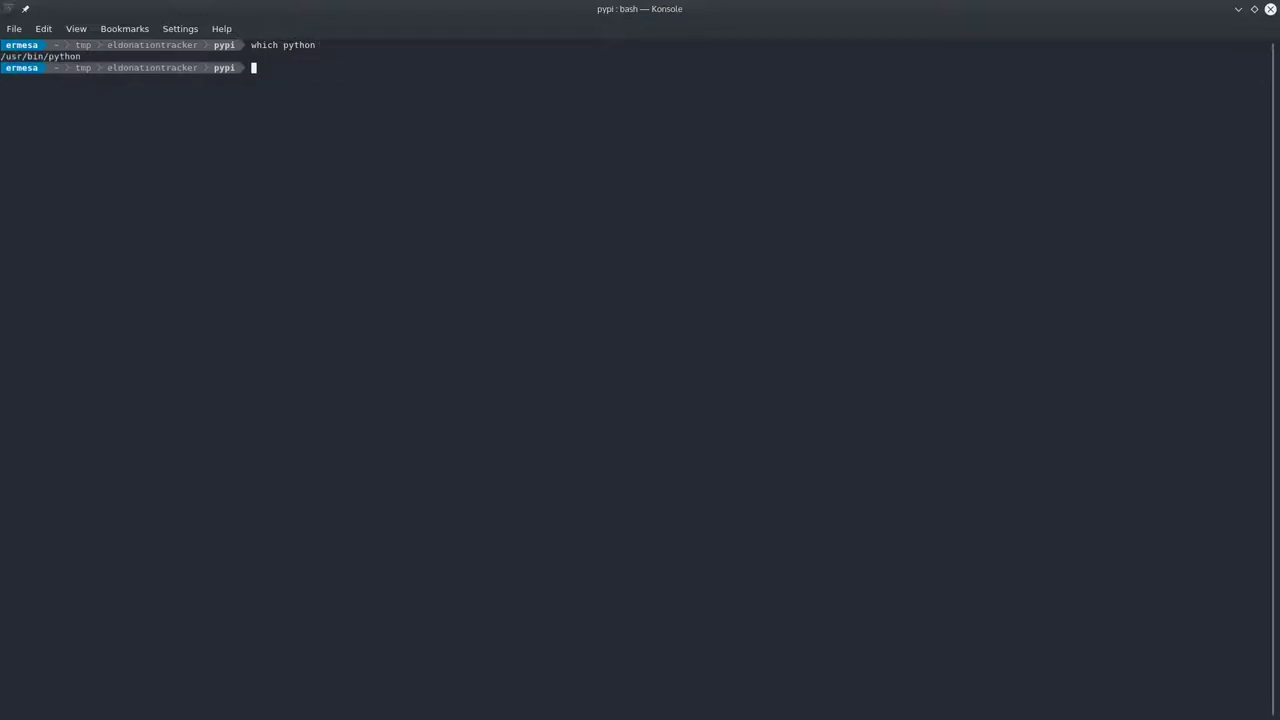
{"action": "type", "text": "python"}
{"action": "key", "text": "Return"}
{"action": "type", "text": "quit()"}
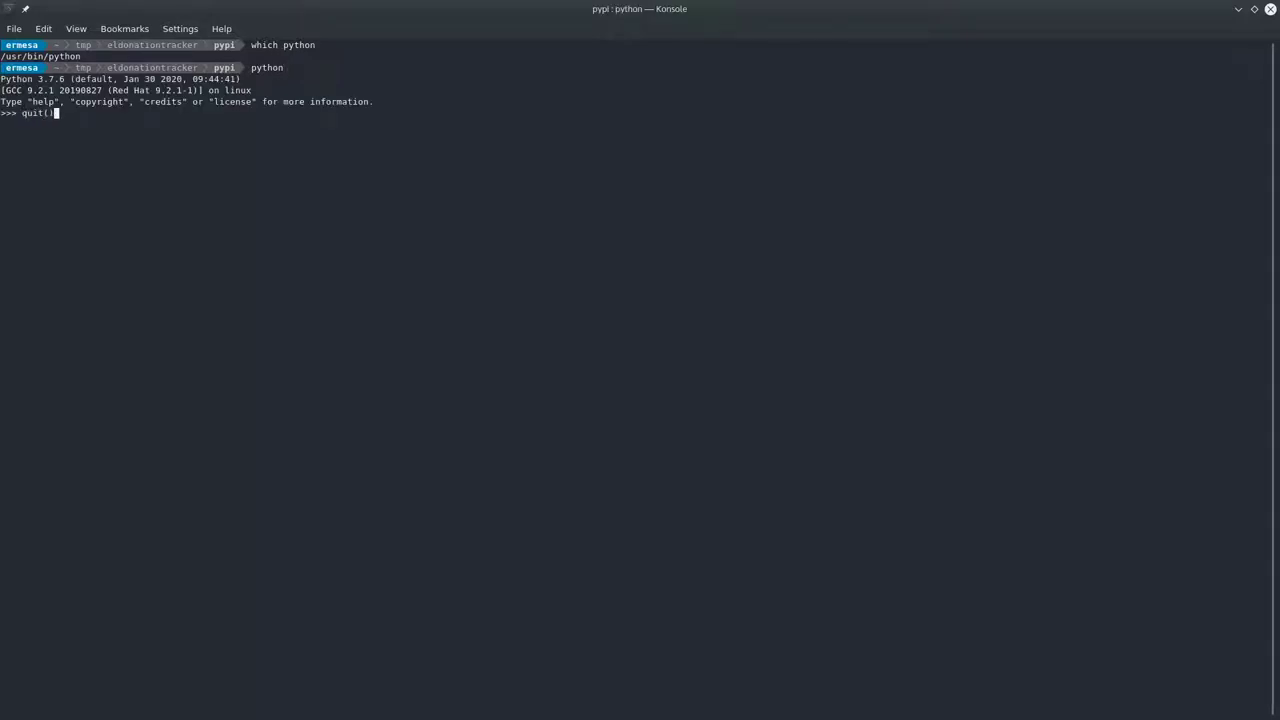
{"action": "key", "text": "Return"}
Create a Python virtual environment in the current pypi folder with venv and activate it
{"action": "type", "text": "python "}
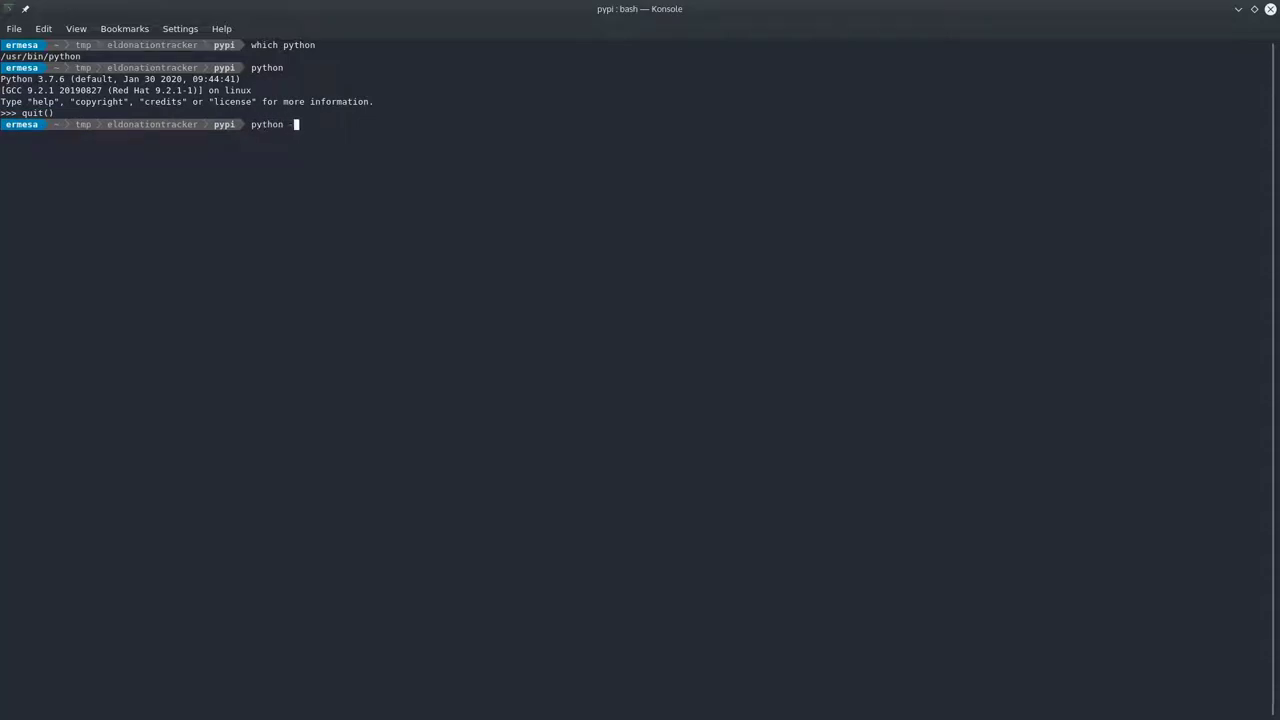
{"action": "type", "text": "-m venv ."}
{"action": "key", "text": "Return"}
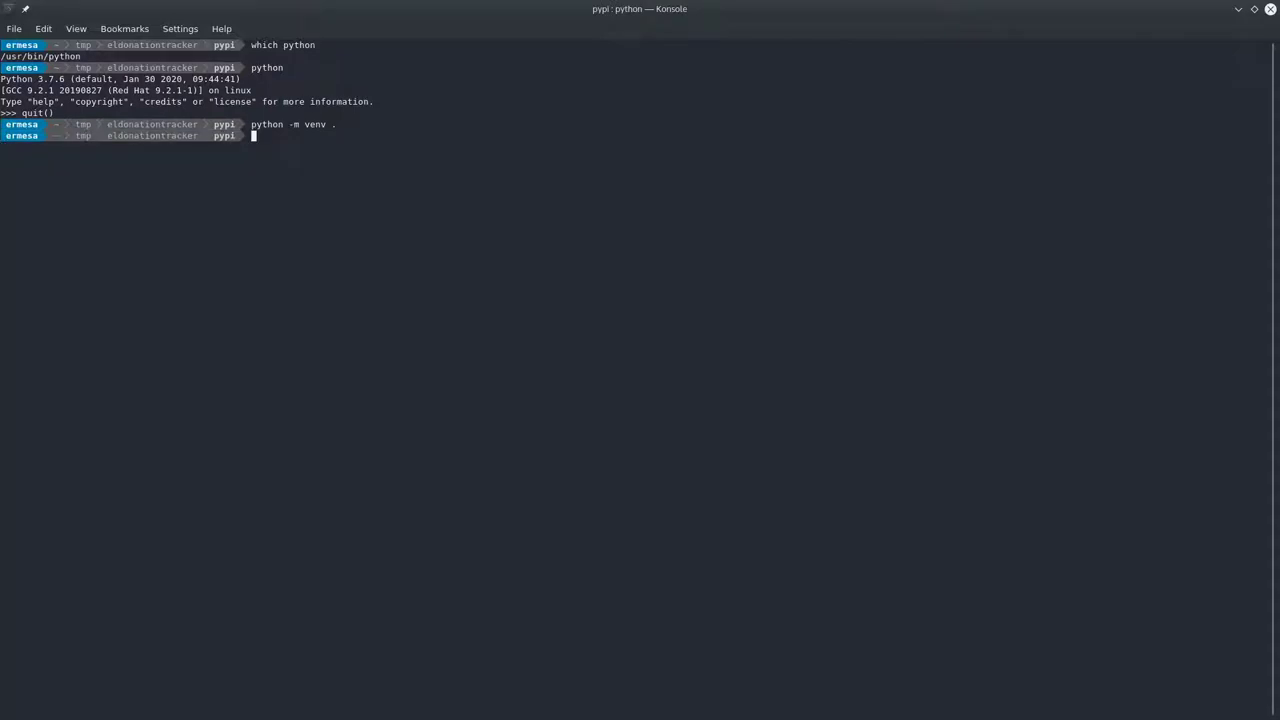
{"action": "type", "text": "source bin/activate"}
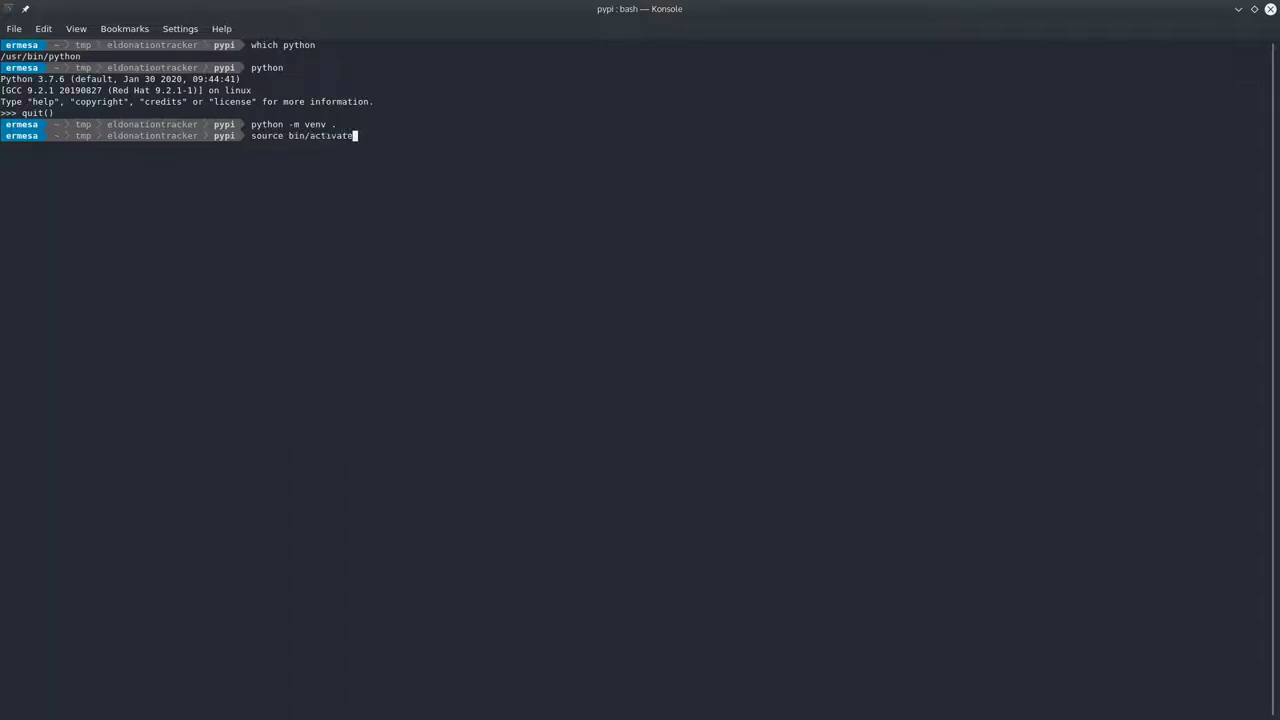
{"action": "key", "text": "Return"}
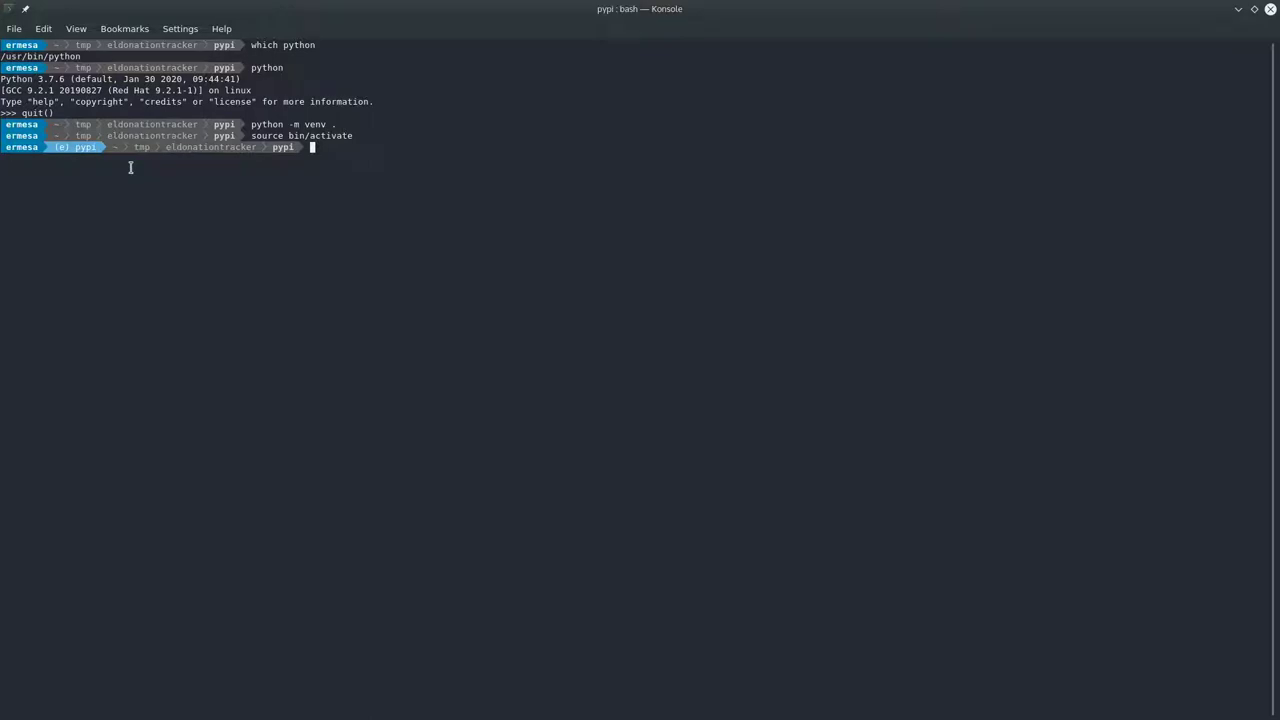
Upgrade pip inside the active virtual environment
{"action": "type", "text": "pip install --upgrade pip"}
{"action": "key", "text": "BackSpace"}
{"action": "key", "text": "BackSpace"}
{"action": "key", "text": "BackSpace"}
{"action": "type", "text": "pip"}
{"action": "key", "text": "Return"}
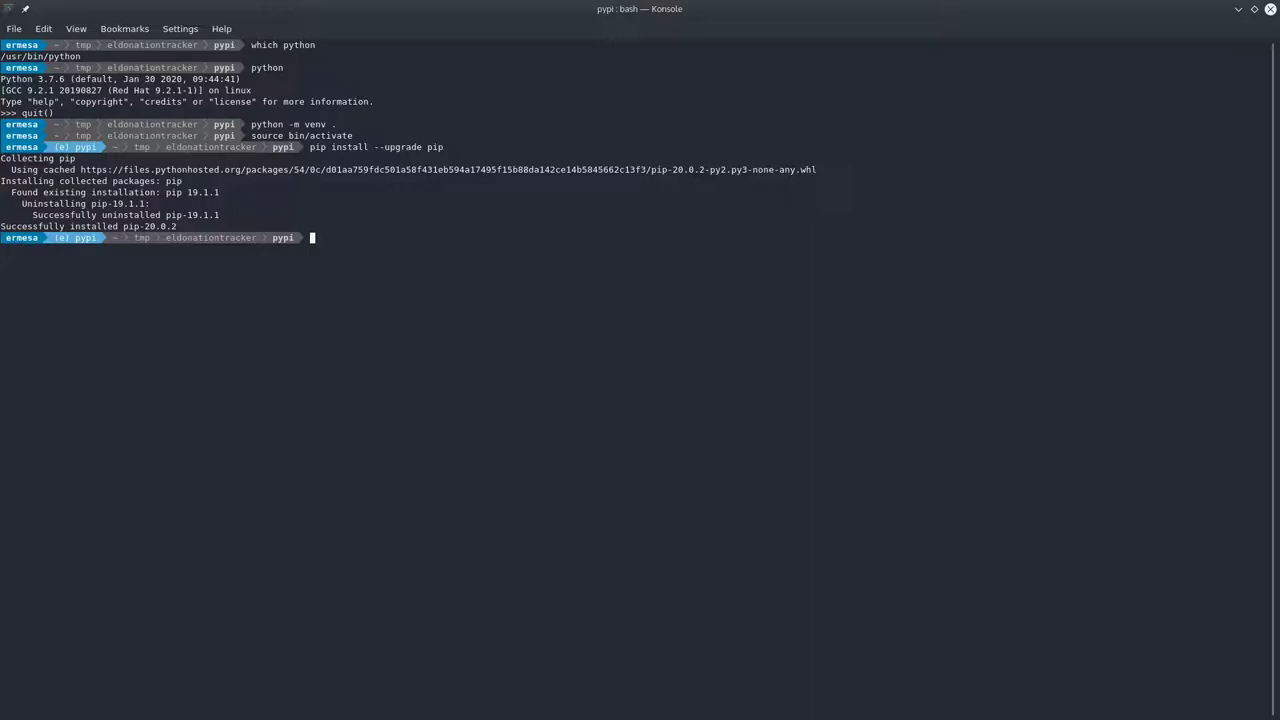
Install the eldonationtracker package with pip and launch its eldonationtracker.gui module, placing the window beside the terminal output
{"action": "type", "text": "pip install eldonationtracker"}
{"action": "key", "text": "Return"}
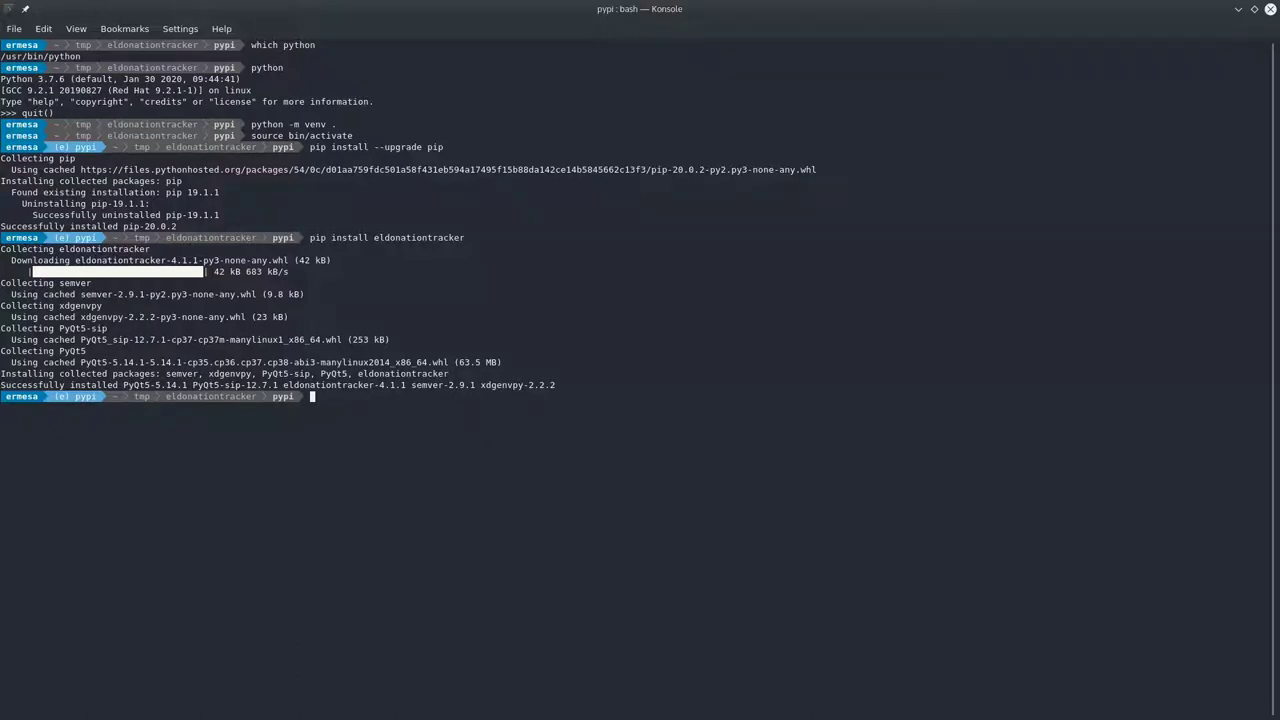
{"action": "type", "text": "python -m eldonationtracker"}
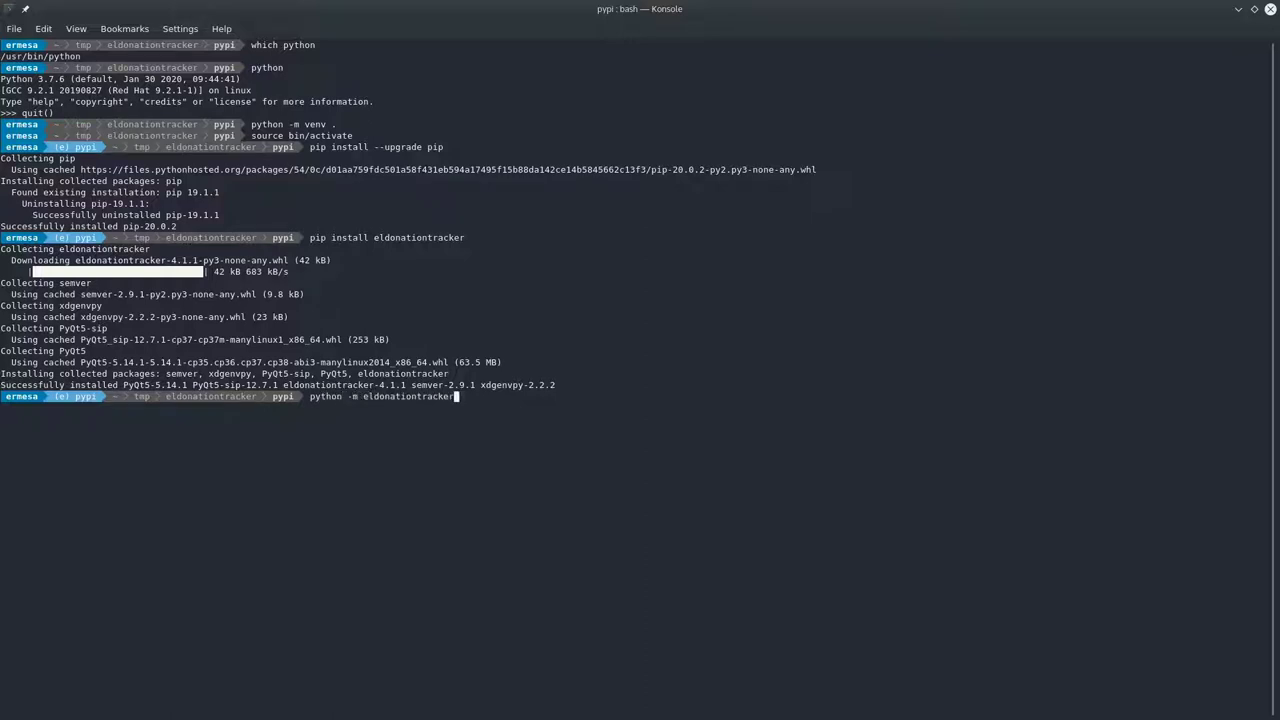
{"action": "type", "text": ".gui"}
{"action": "key", "text": "Return"}
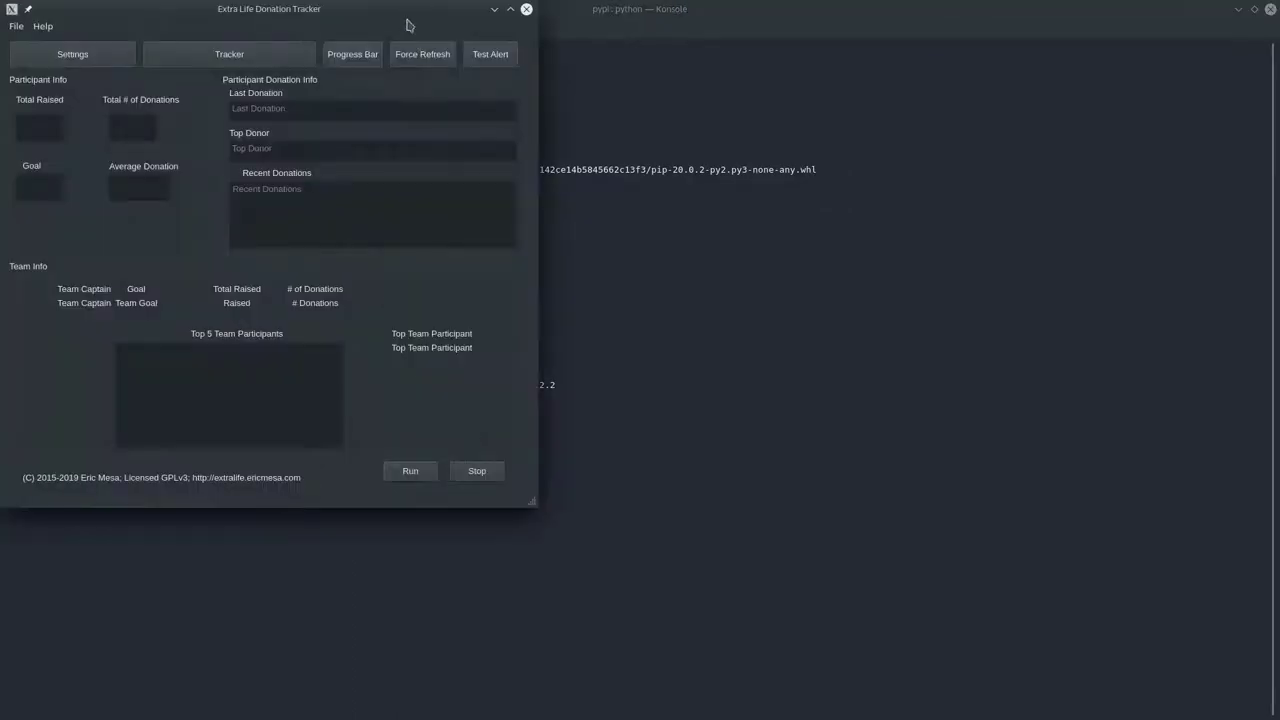
{"action": "left_click_drag", "start_coordinate": [413, 16], "coordinate": [1023, 28]}
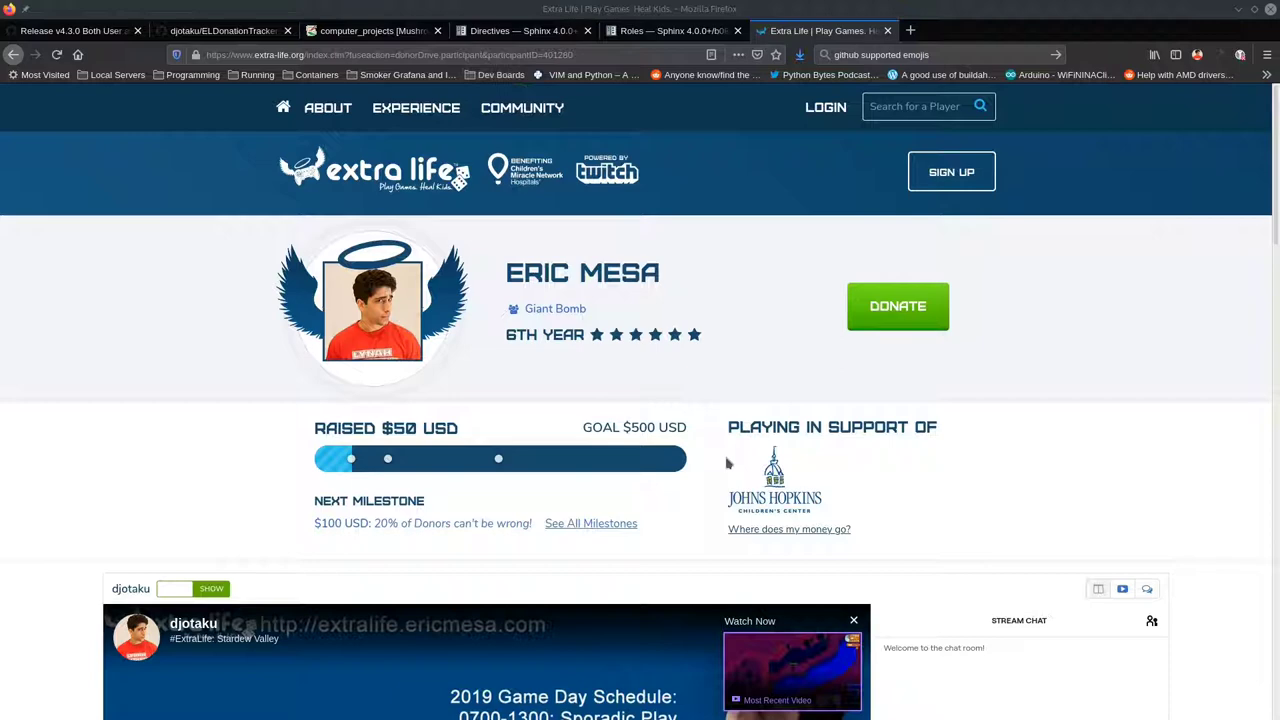
Switch from Firefox to EL Donation Tracker and validate the participant ID in its settings
{"action": "left_click", "coordinate": [1238, 8]}
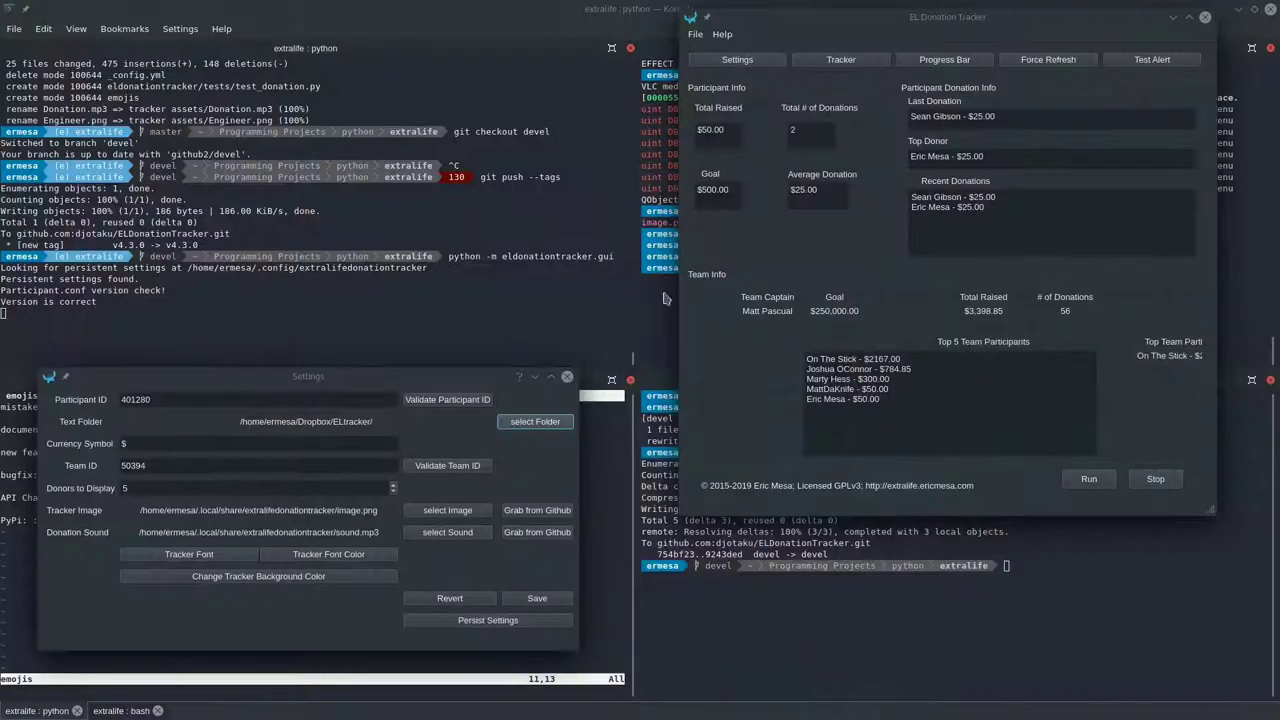
{"action": "left_click", "coordinate": [448, 403]}
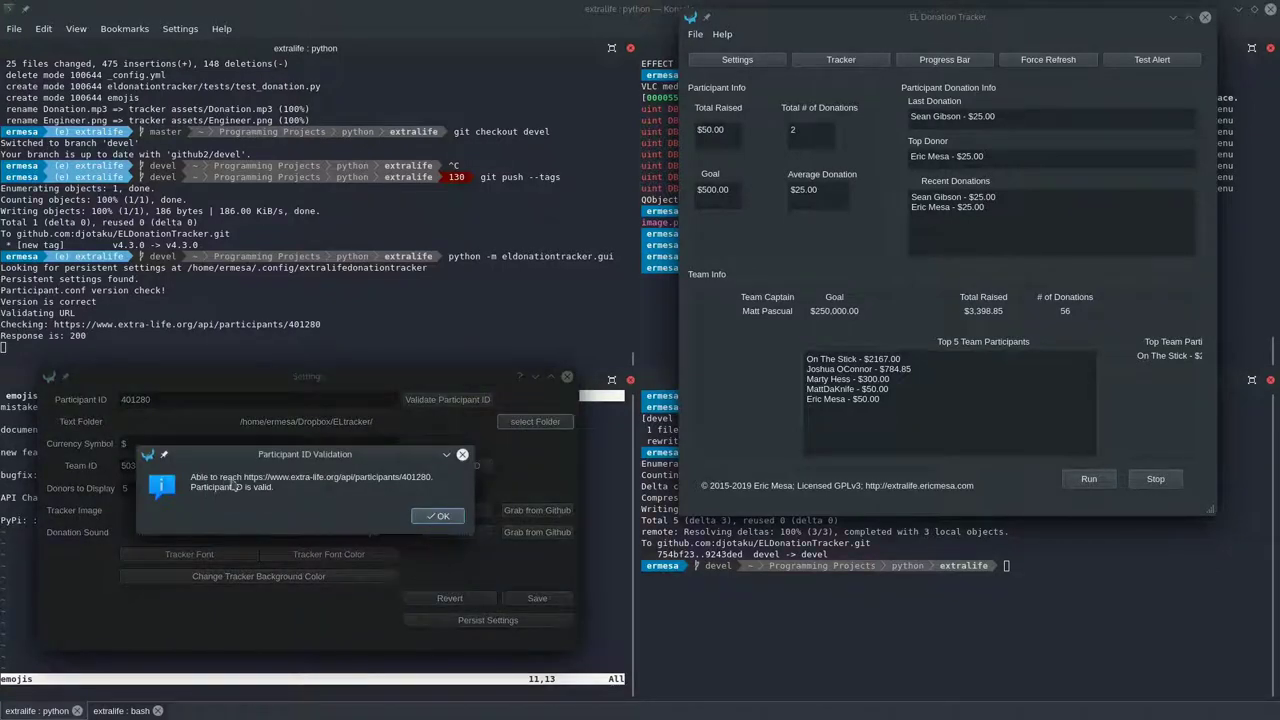
{"action": "left_click_drag", "start_coordinate": [258, 479], "coordinate": [435, 480]}
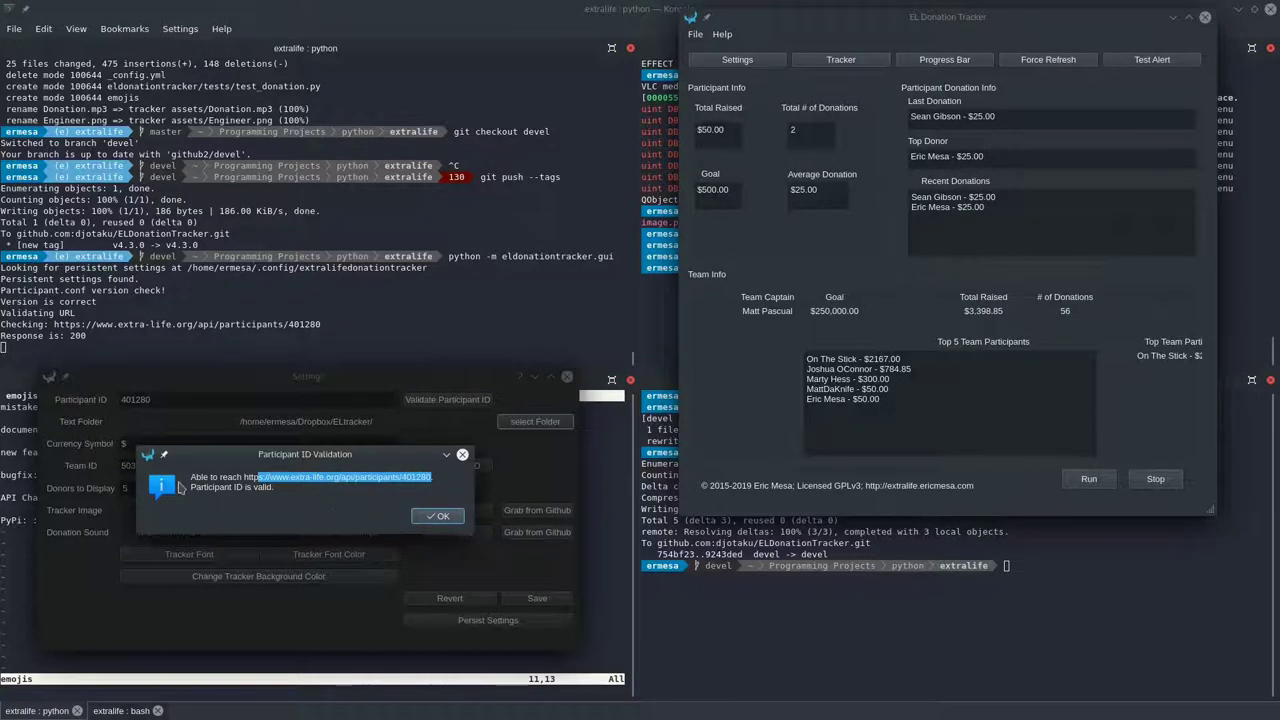
{"action": "left_click", "coordinate": [457, 518]}
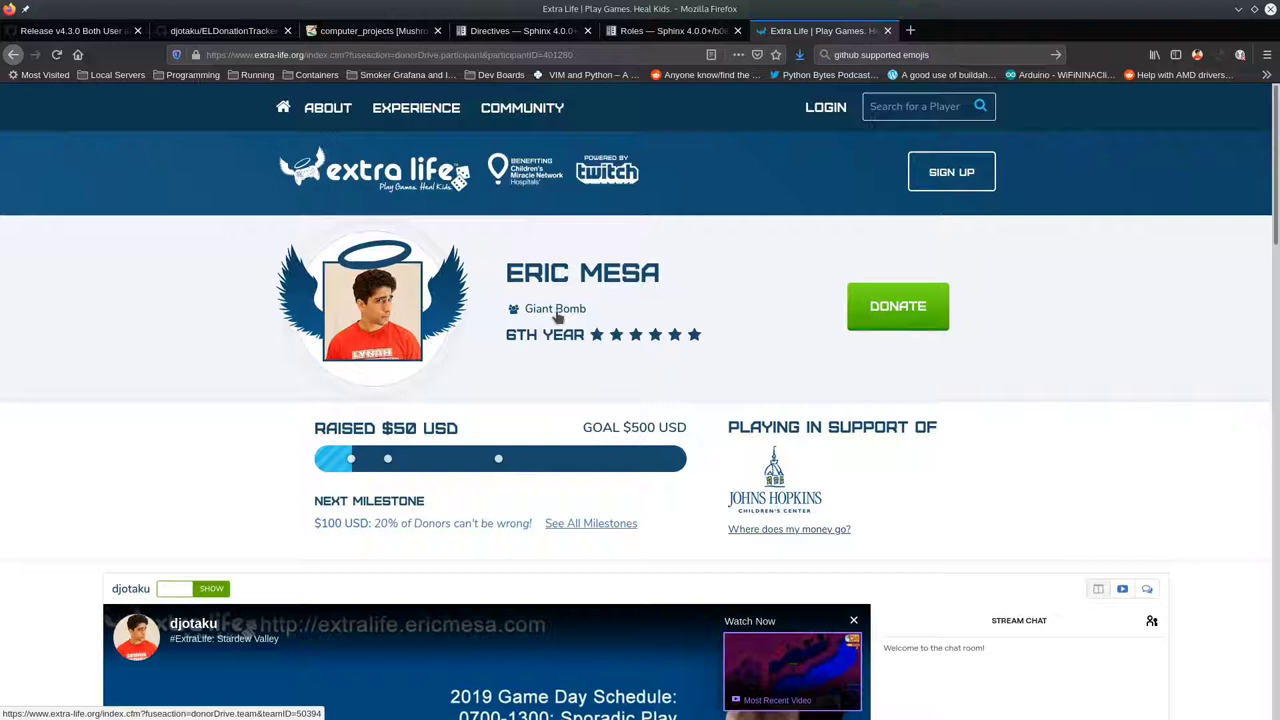
View the Giant Bomb team page in Firefox and validate the team ID in the EL Donation Tracker settings
{"action": "left_click", "coordinate": [558, 312]}
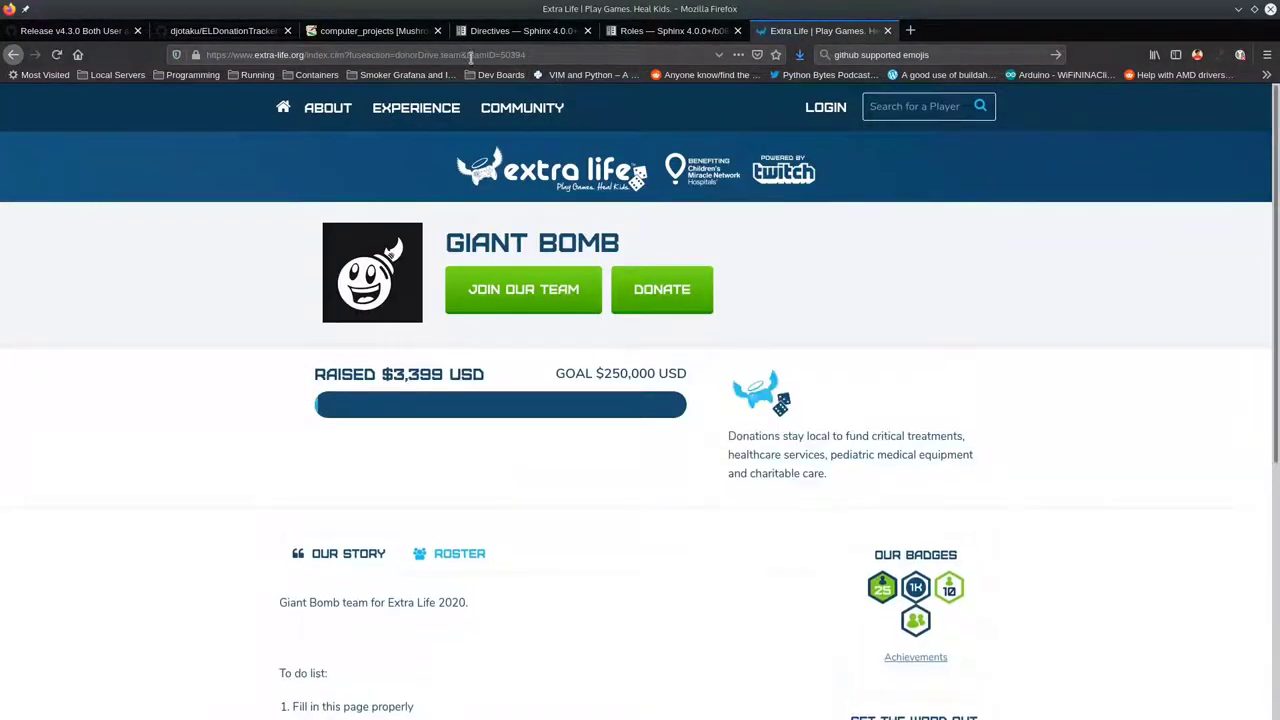
{"action": "left_click", "coordinate": [1239, 9]}
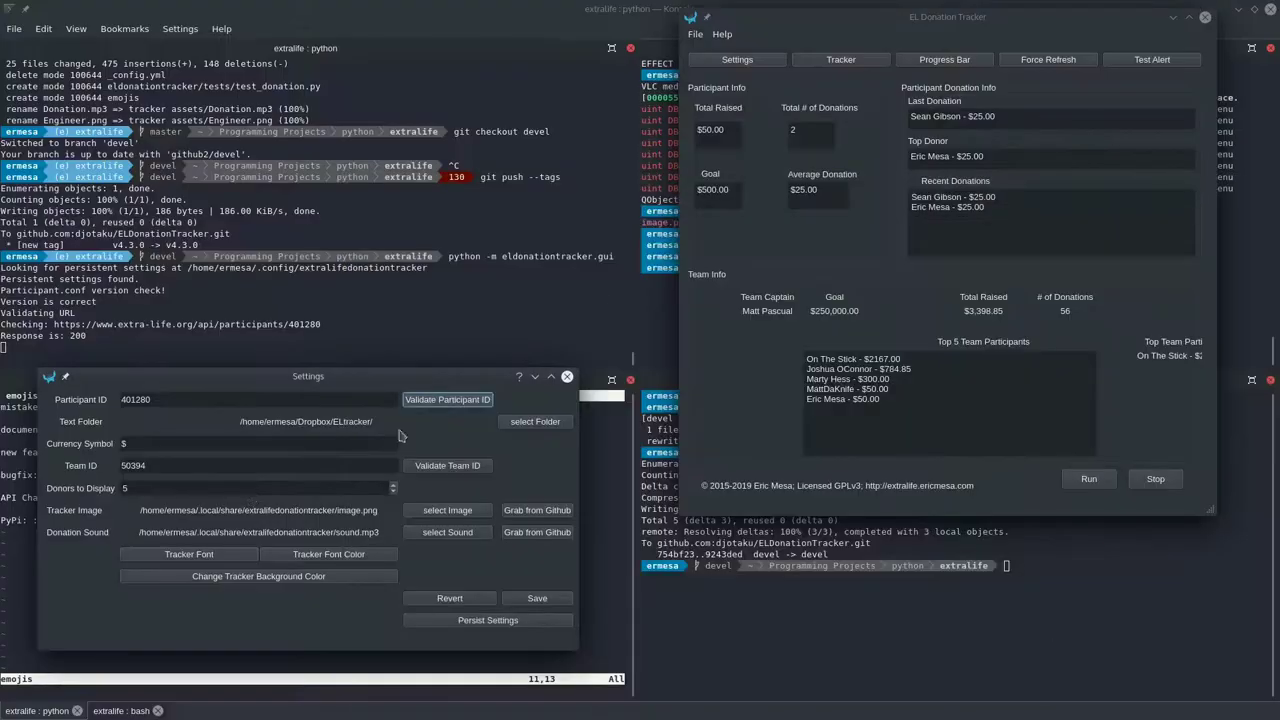
{"action": "left_click", "coordinate": [430, 468]}
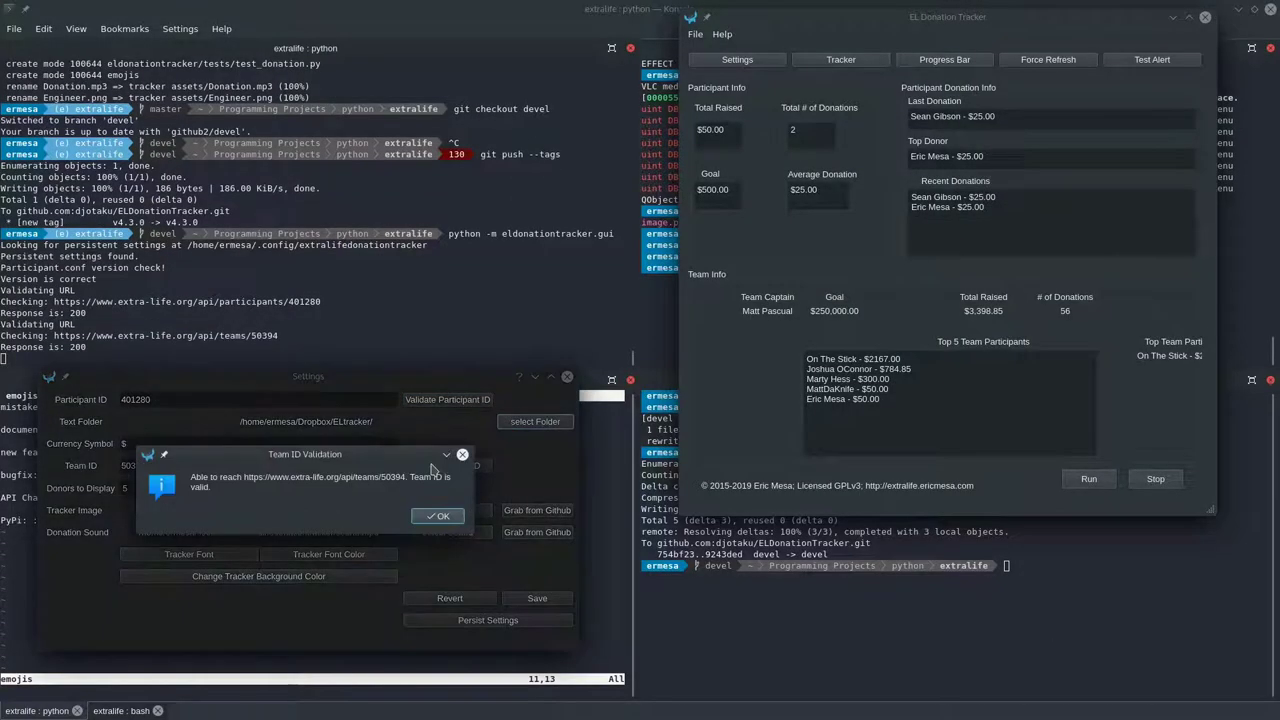
{"action": "left_click", "coordinate": [440, 516]}
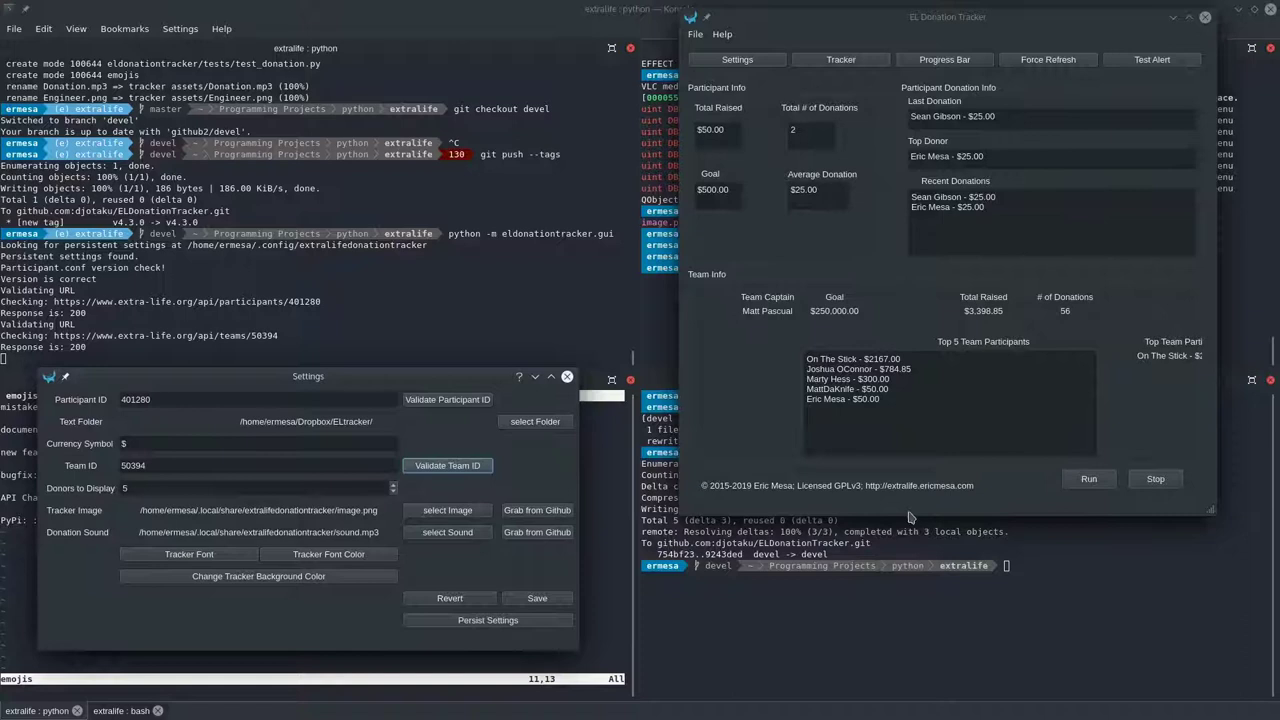
{"action": "left_click", "coordinate": [755, 318]}
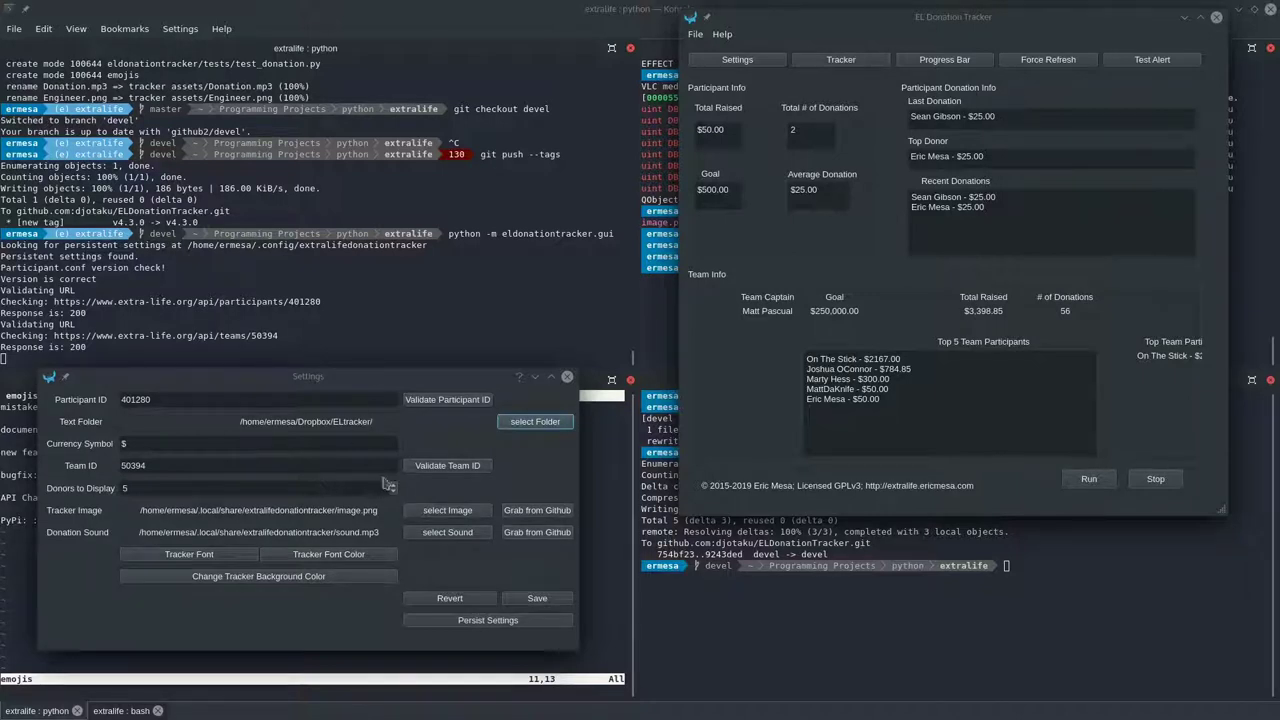
{"action": "left_click", "coordinate": [447, 467]}
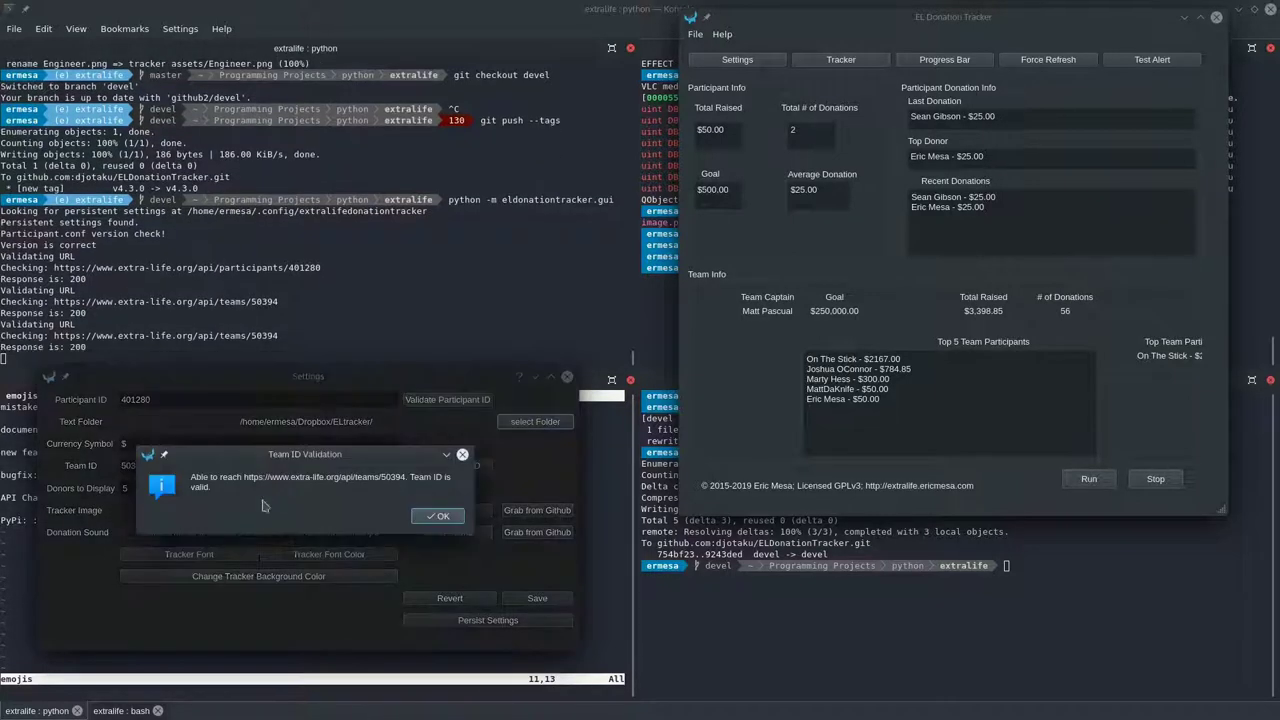
{"action": "left_click", "coordinate": [437, 518]}
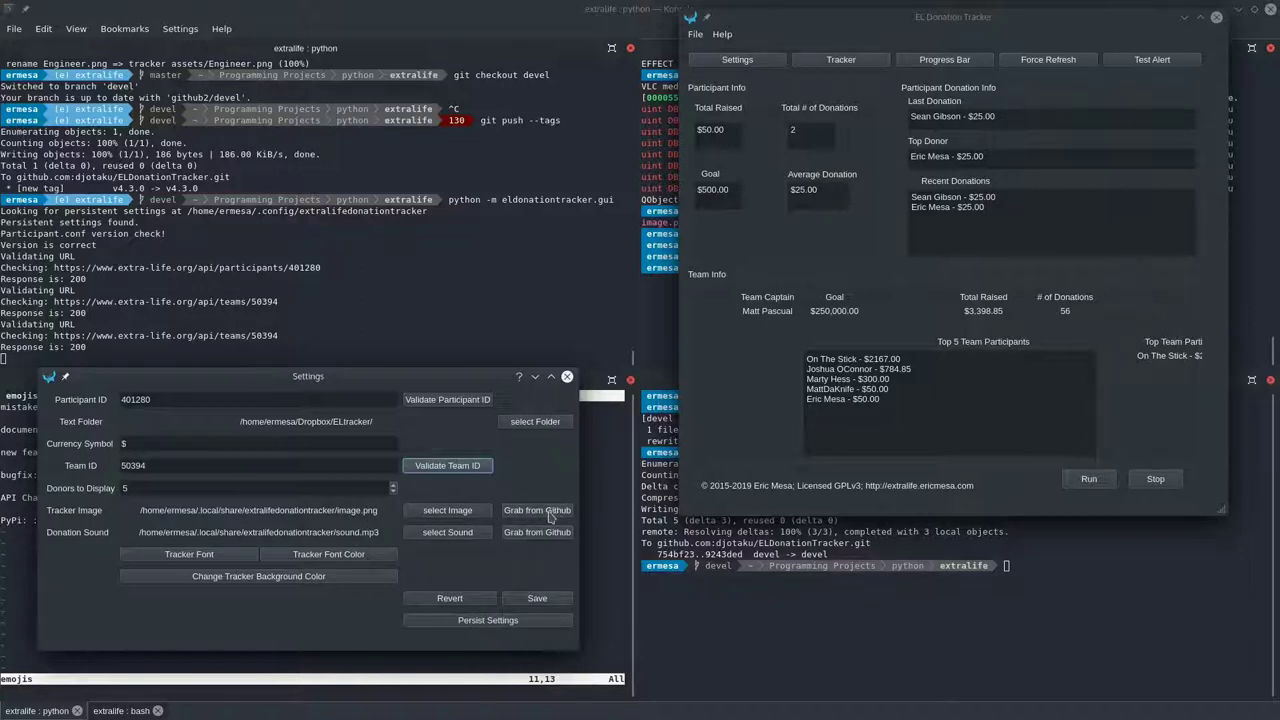
Set the tracker image to the default one grabbed from Github, leaving the local image selection without choosing a file
{"action": "left_click", "coordinate": [548, 517]}
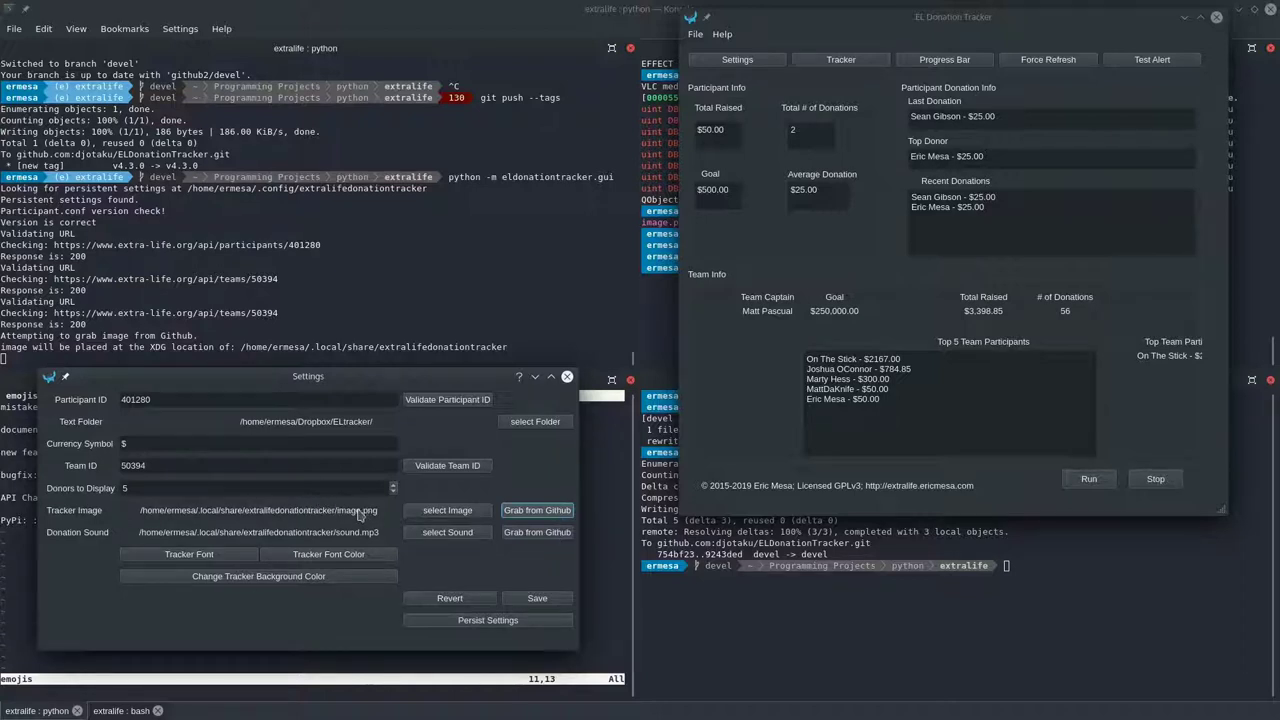
{"action": "left_click", "coordinate": [442, 512]}
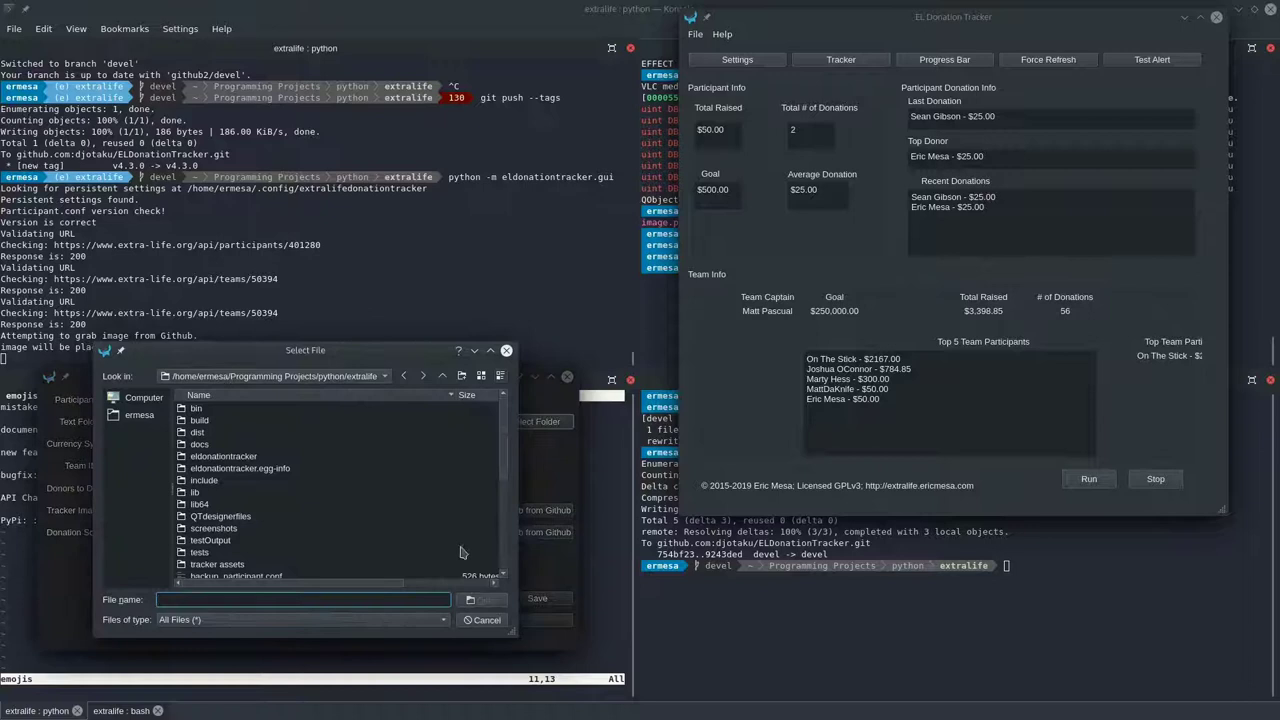
{"action": "left_click", "coordinate": [481, 619]}
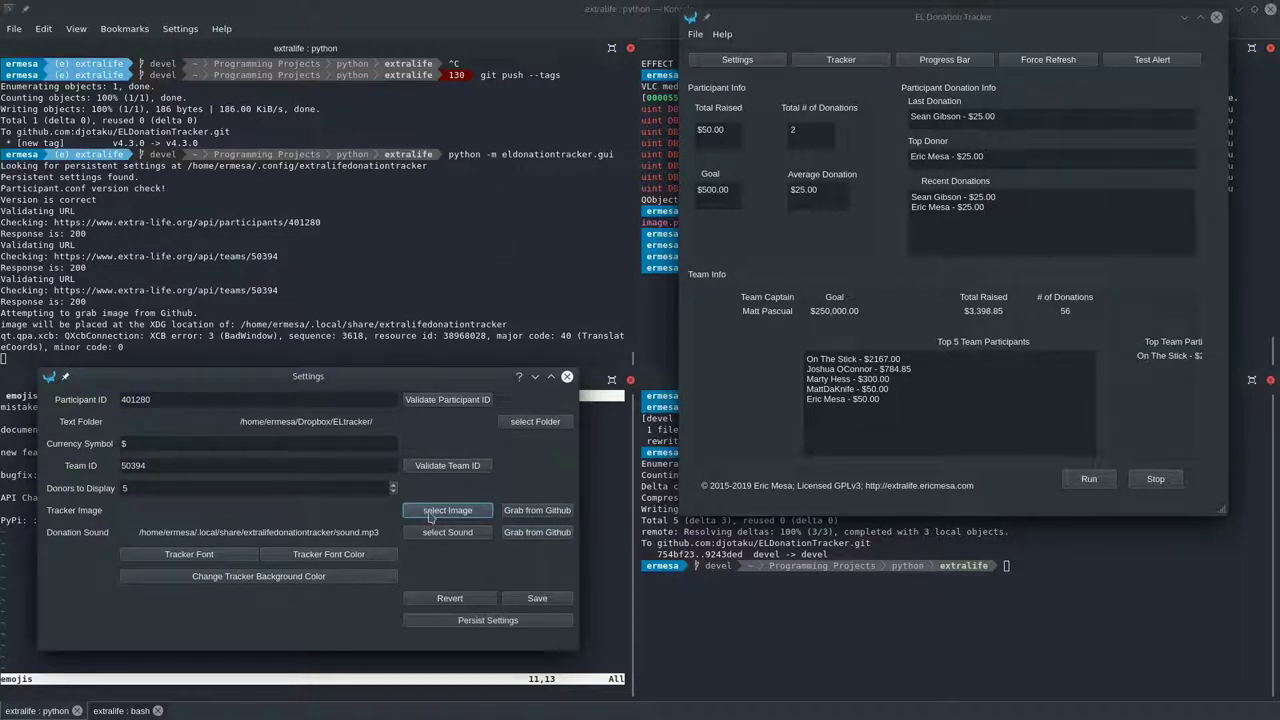
{"action": "left_click", "coordinate": [529, 511]}
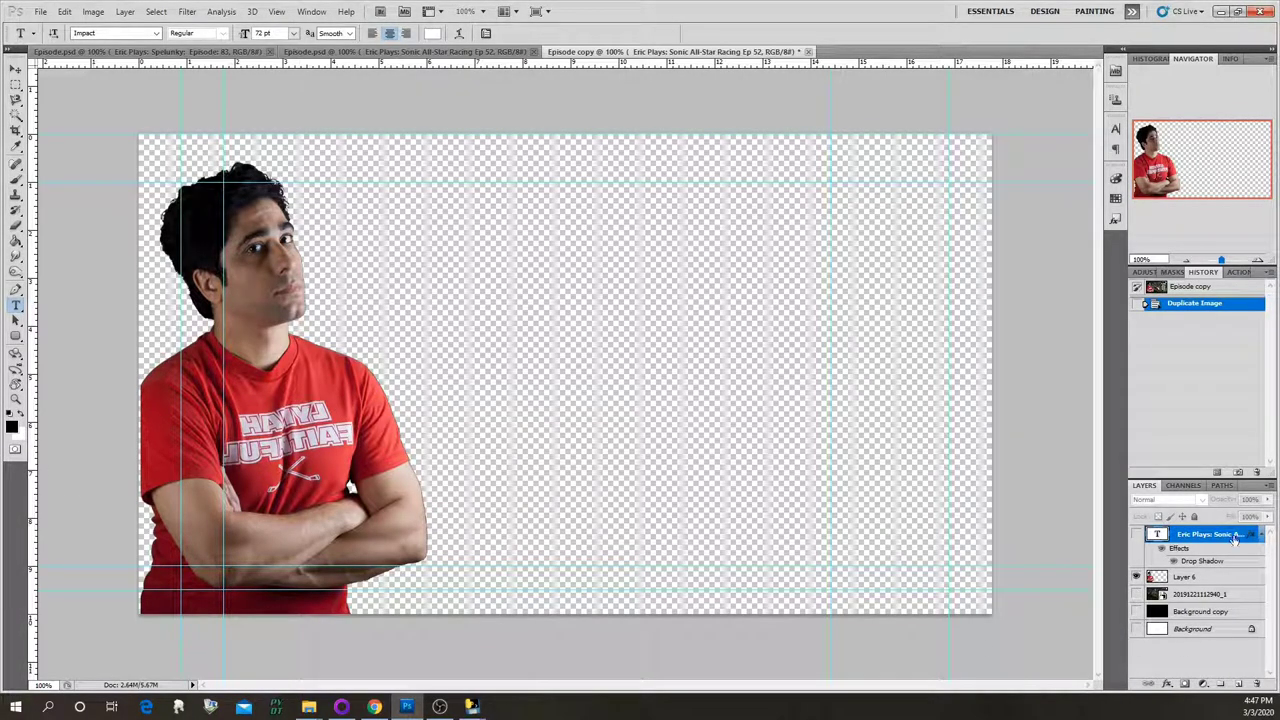
{"action": "left_click", "coordinate": [1136, 594]}
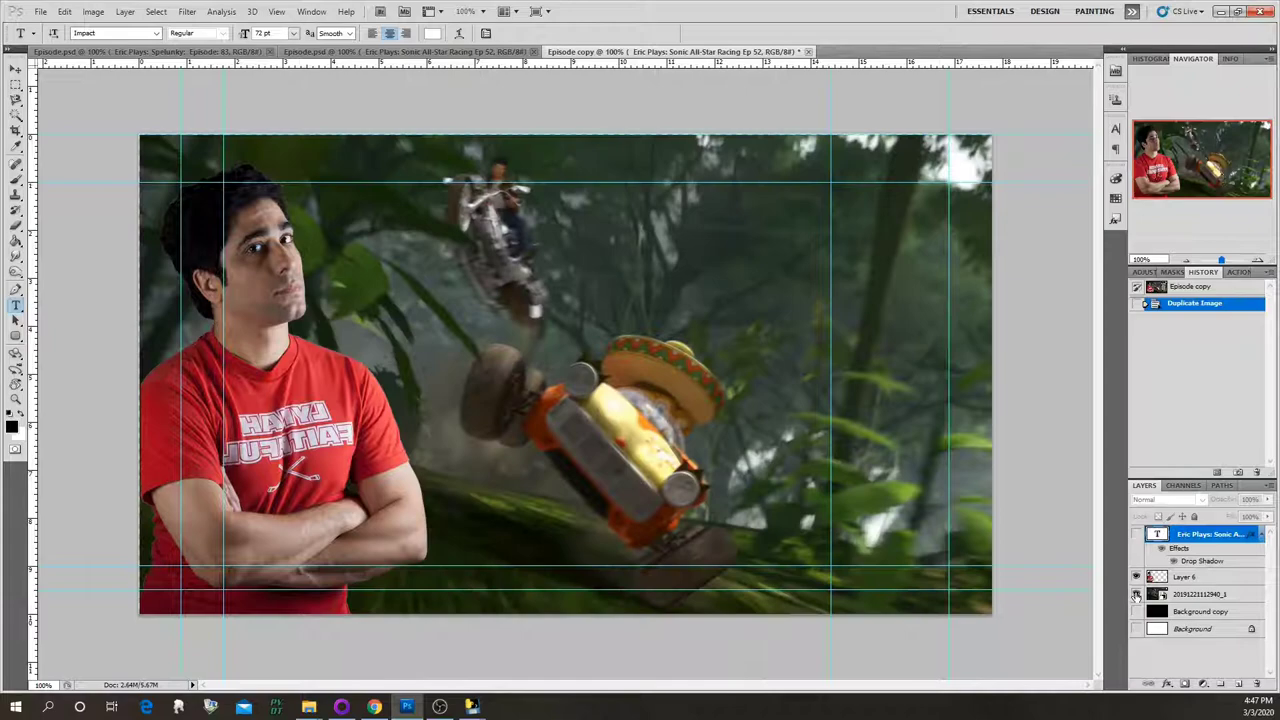
{"action": "left_click", "coordinate": [1136, 594]}
{"action": "left_click", "coordinate": [1136, 594]}
{"action": "left_click", "coordinate": [1136, 594]}
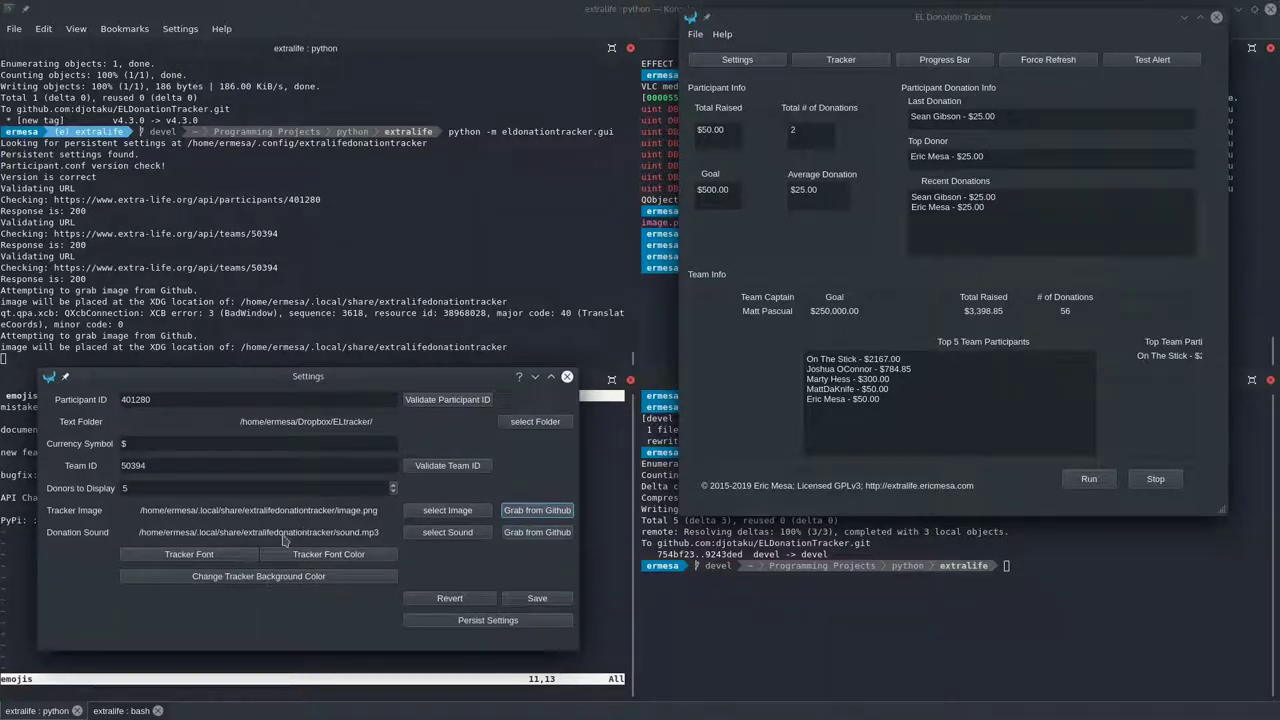
Persist the EL Donation Tracker settings and run a test alert in the tracker window
{"action": "left_click", "coordinate": [486, 621]}
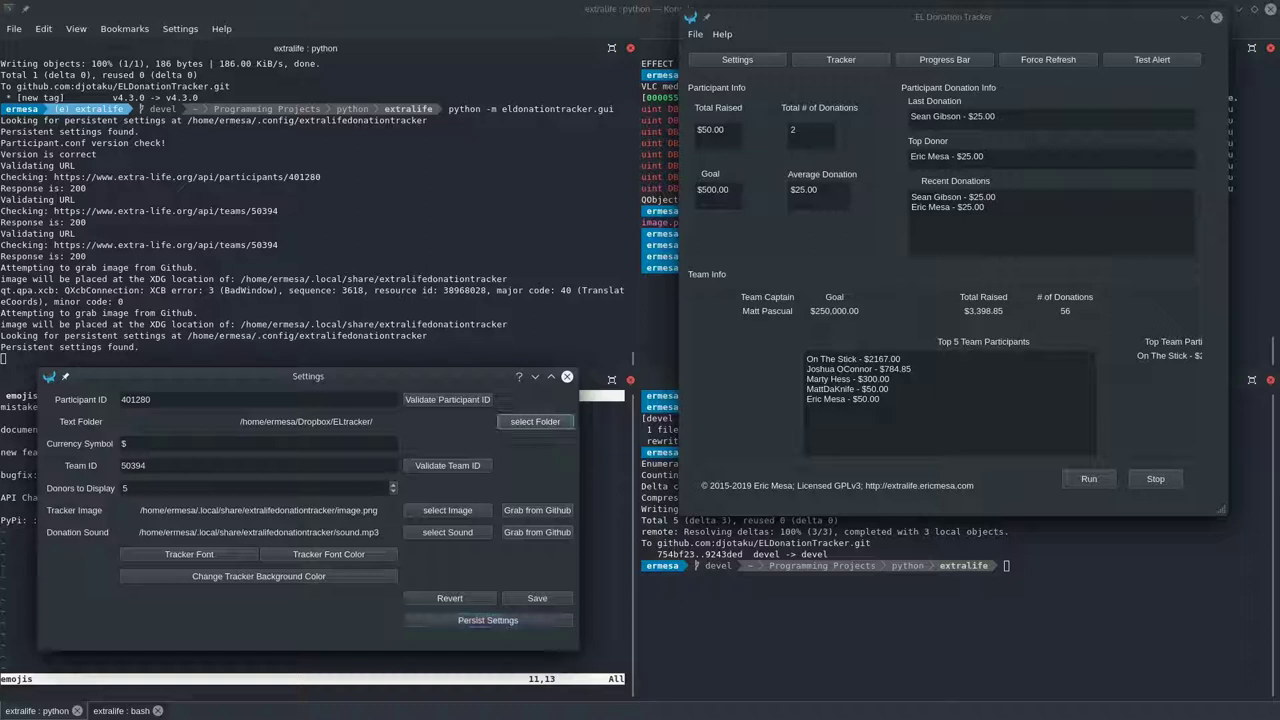
{"action": "left_click", "coordinate": [535, 421]}
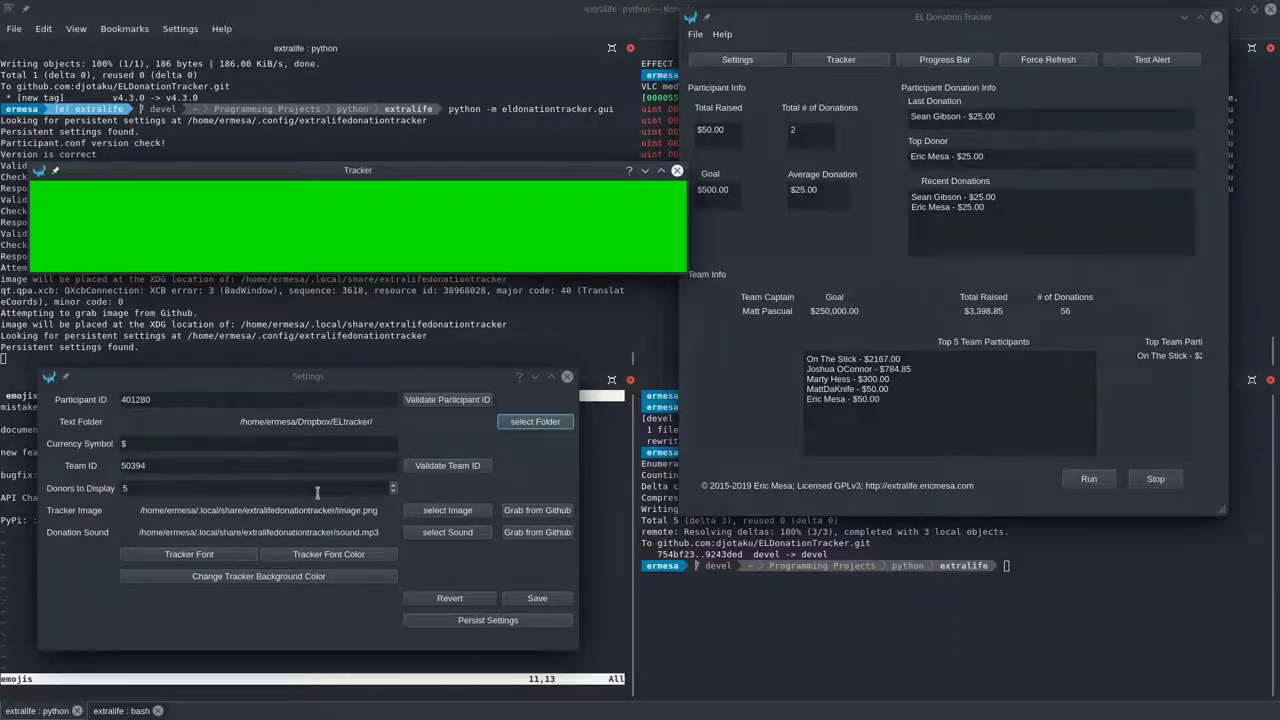
{"action": "left_click", "coordinate": [1176, 63]}
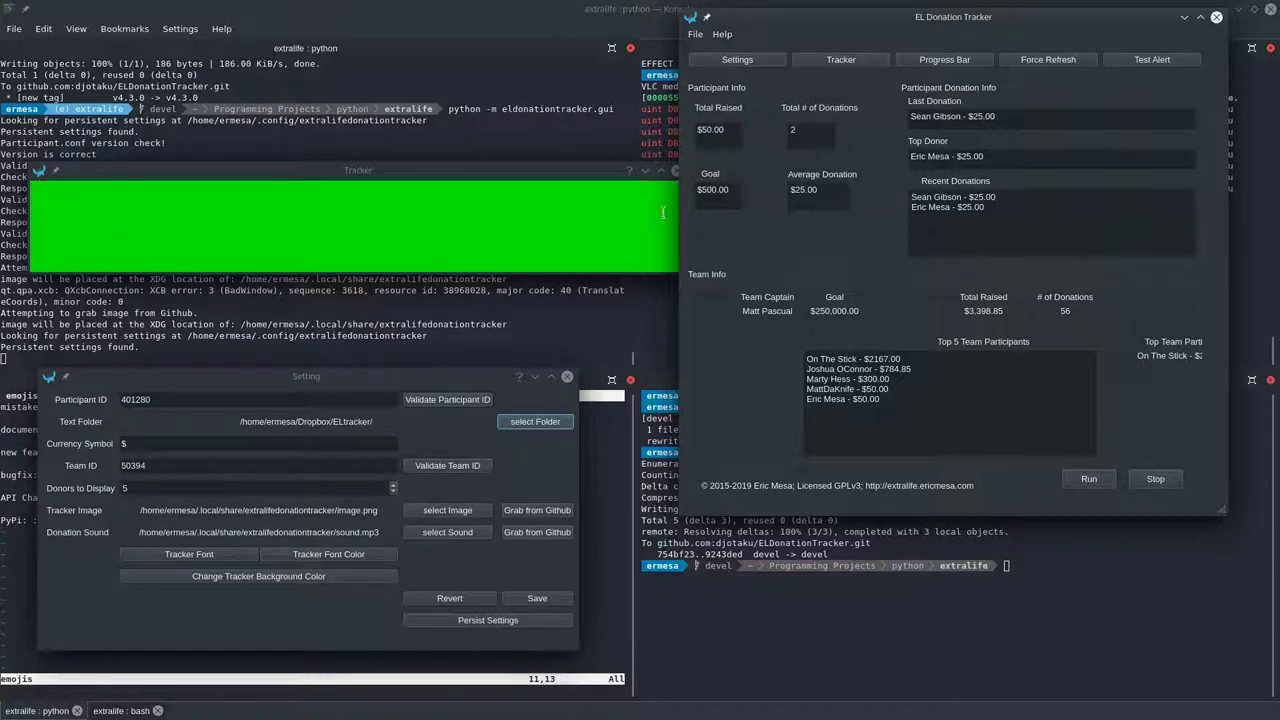
{"action": "left_click", "coordinate": [1135, 62]}
Change the tracker background color to blue, #2600ff, and bring up the tracker window to preview it
{"action": "left_click", "coordinate": [352, 577]}
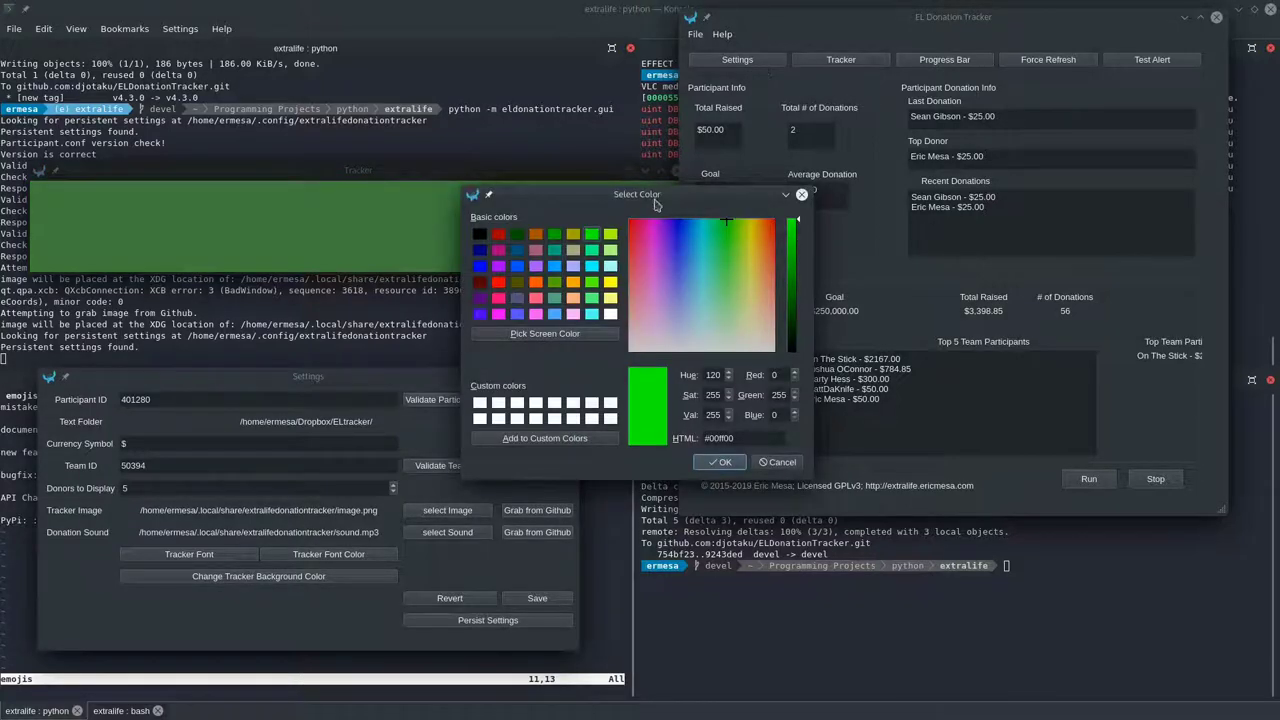
{"action": "left_click_drag", "start_coordinate": [672, 186], "coordinate": [903, 283]}
{"action": "left_click", "coordinate": [925, 304]}
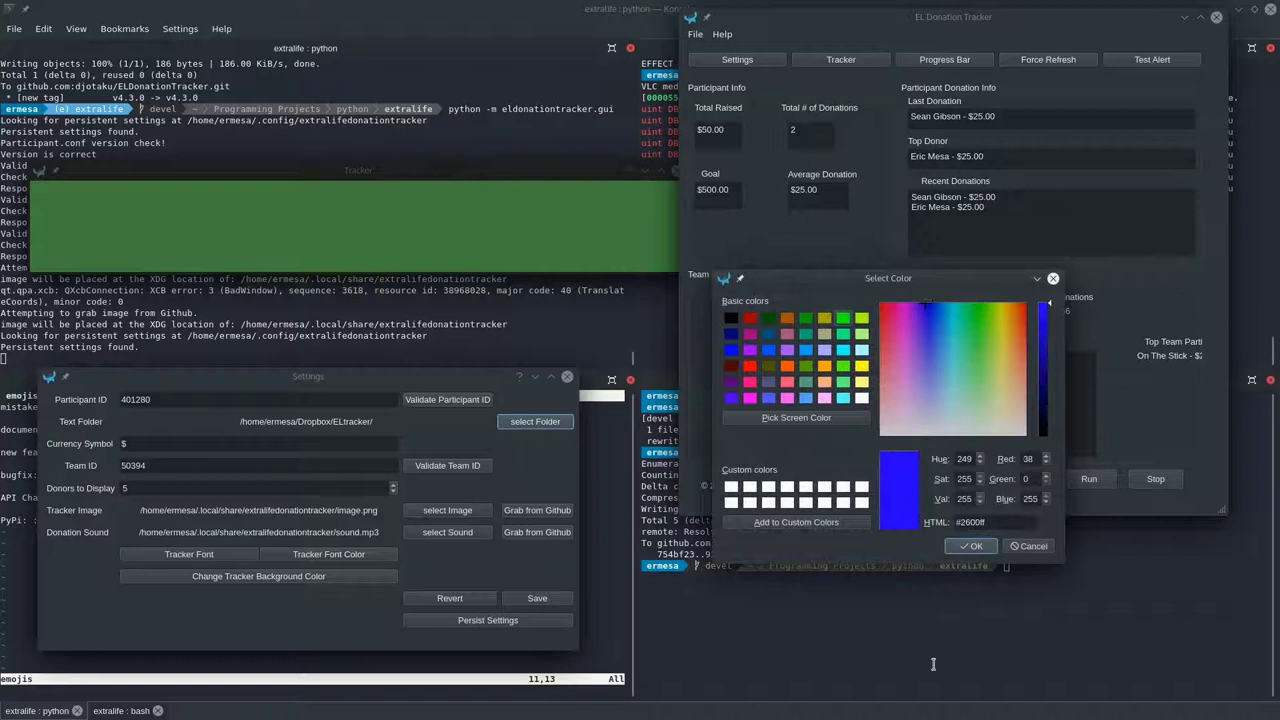
{"action": "left_click", "coordinate": [969, 546]}
{"action": "left_click", "coordinate": [349, 260]}
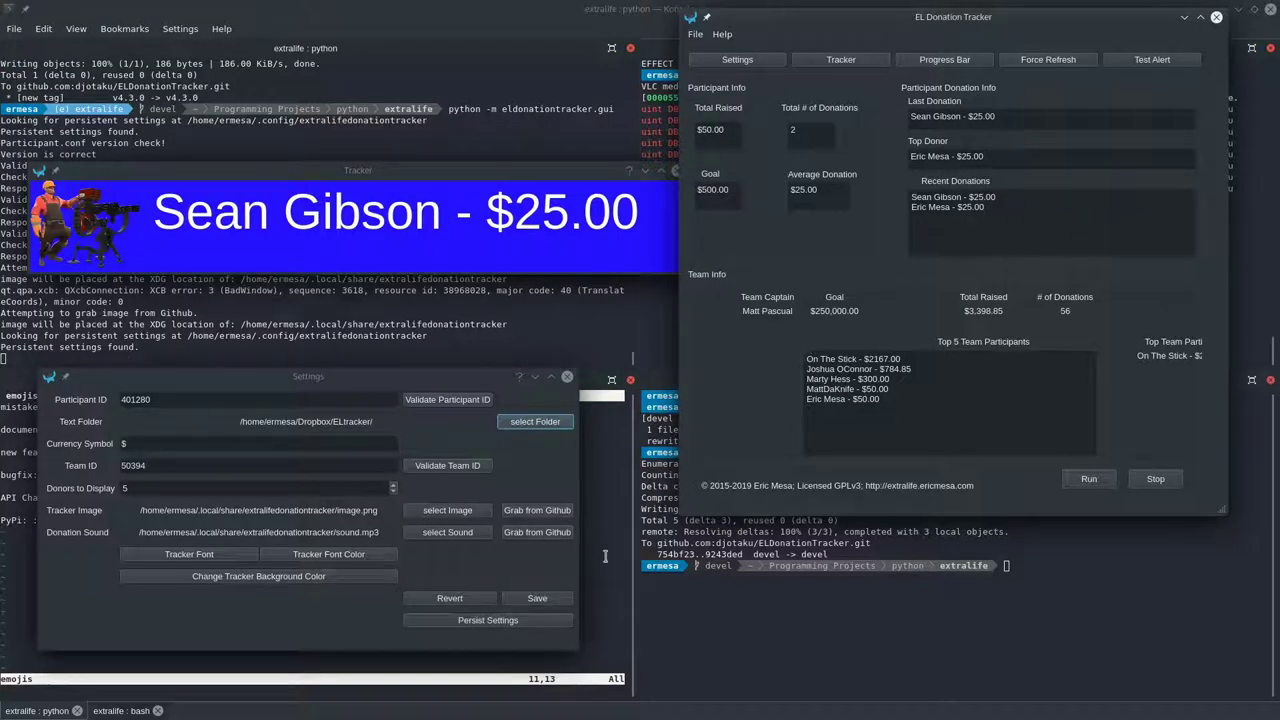
Change the tracker background color to light purple and choose Liberation Sans Bold Italic as the tracker font
{"action": "left_click", "coordinate": [310, 581]}
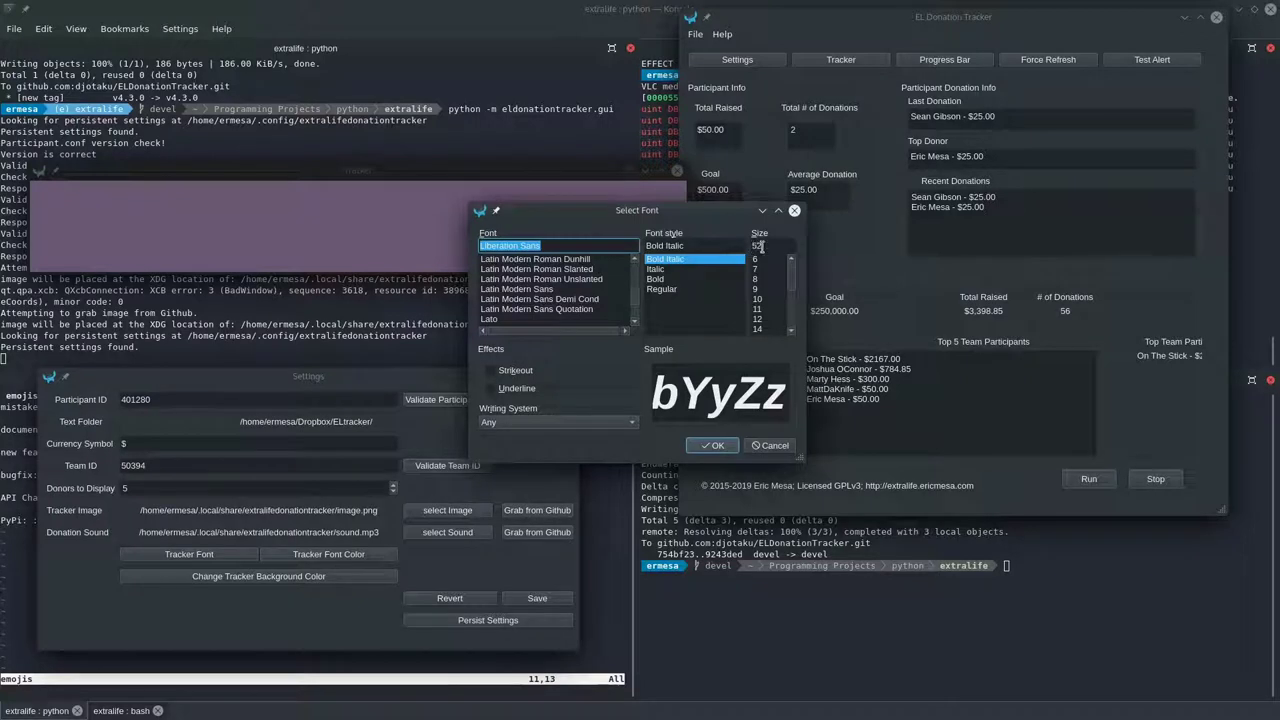
{"action": "scroll", "coordinate": [760, 300], "scroll_direction": "down", "scroll_amount": 4}
{"action": "scroll", "coordinate": [770, 305], "scroll_direction": "up", "scroll_amount": 4}
{"action": "left_click", "coordinate": [713, 445]}
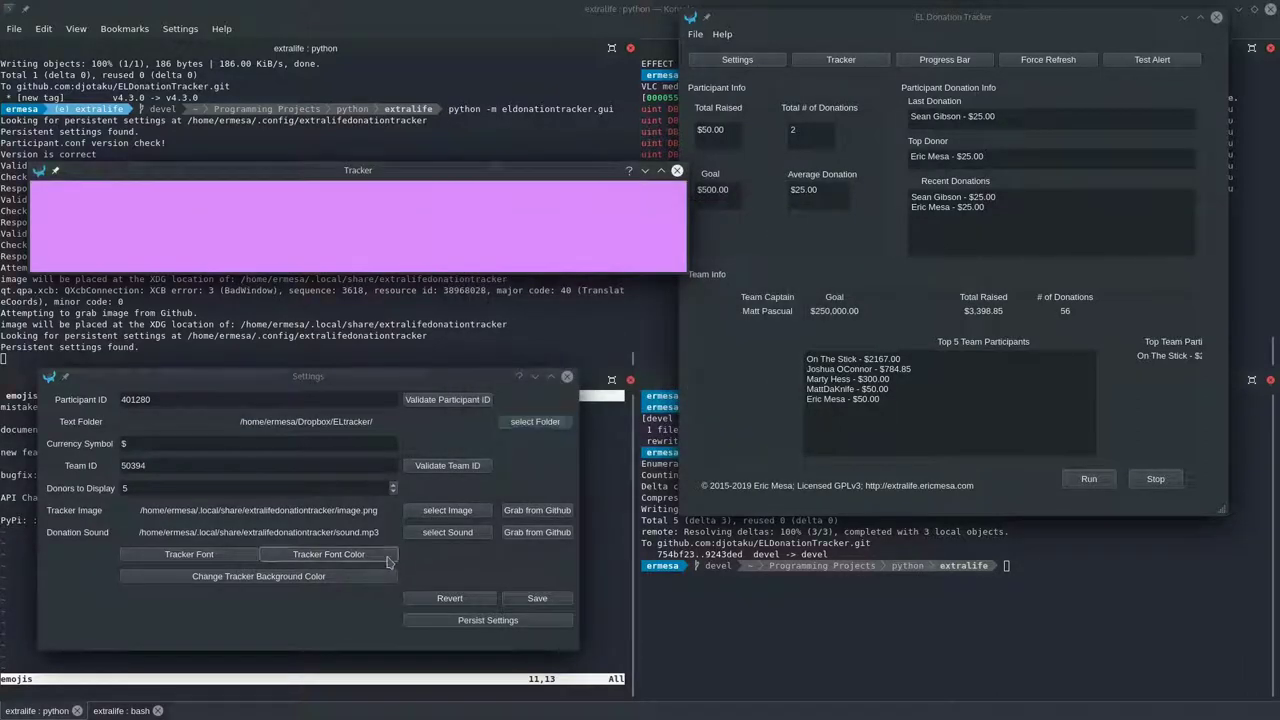
Set the tracker font color to bright green, #26ff17
{"action": "left_click", "coordinate": [388, 562]}
{"action": "left_click", "coordinate": [736, 220]}
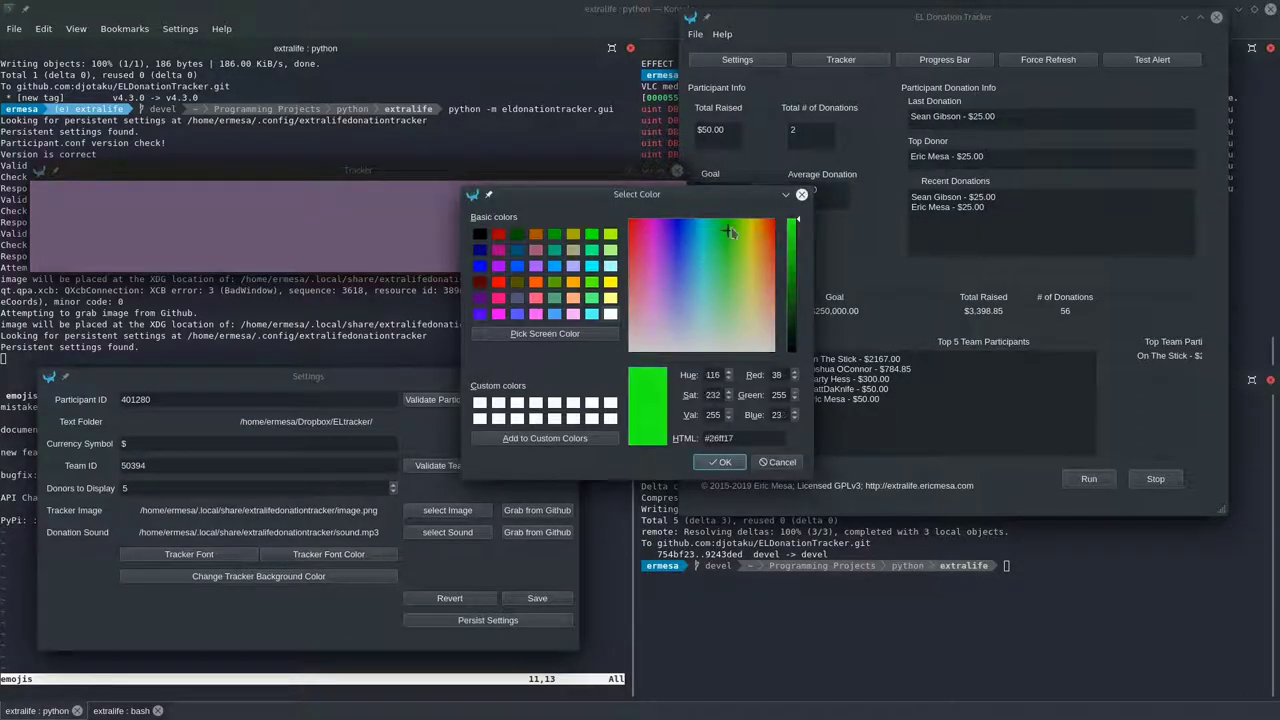
{"action": "left_click", "coordinate": [716, 463]}
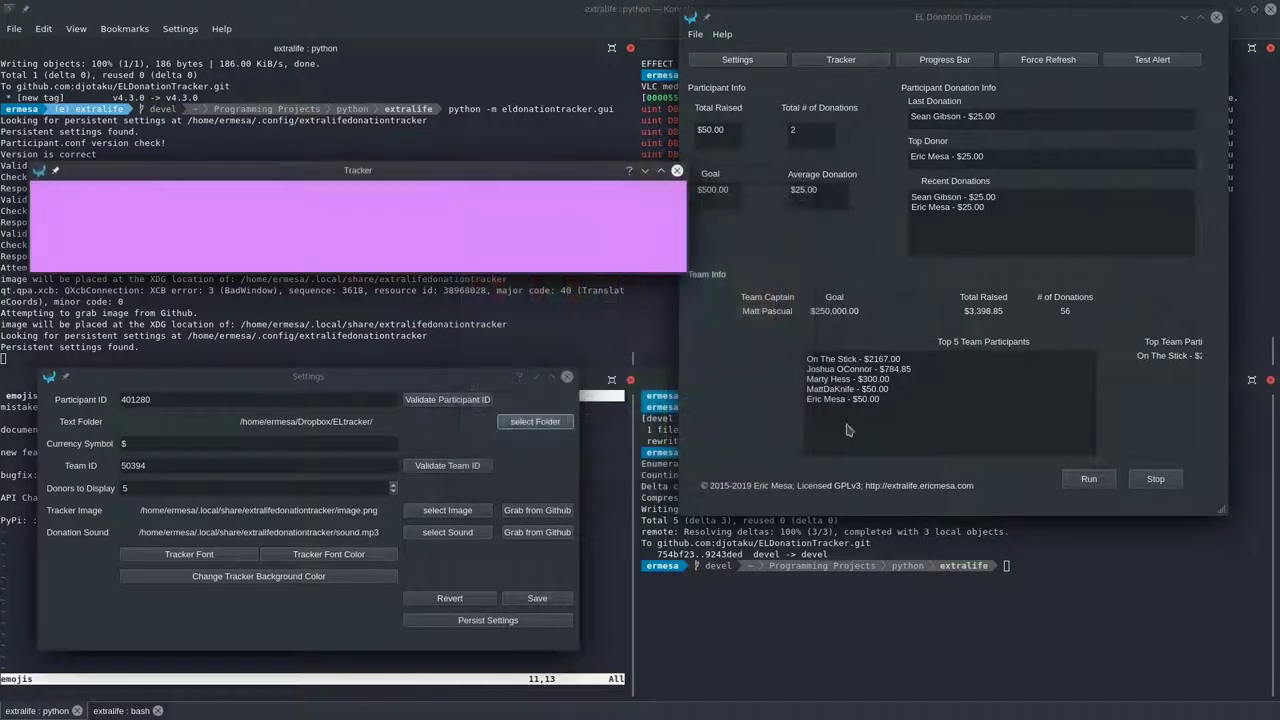
Run a test alert to preview the new tracker colors and font, and close the tracker window
{"action": "left_click", "coordinate": [1136, 62]}
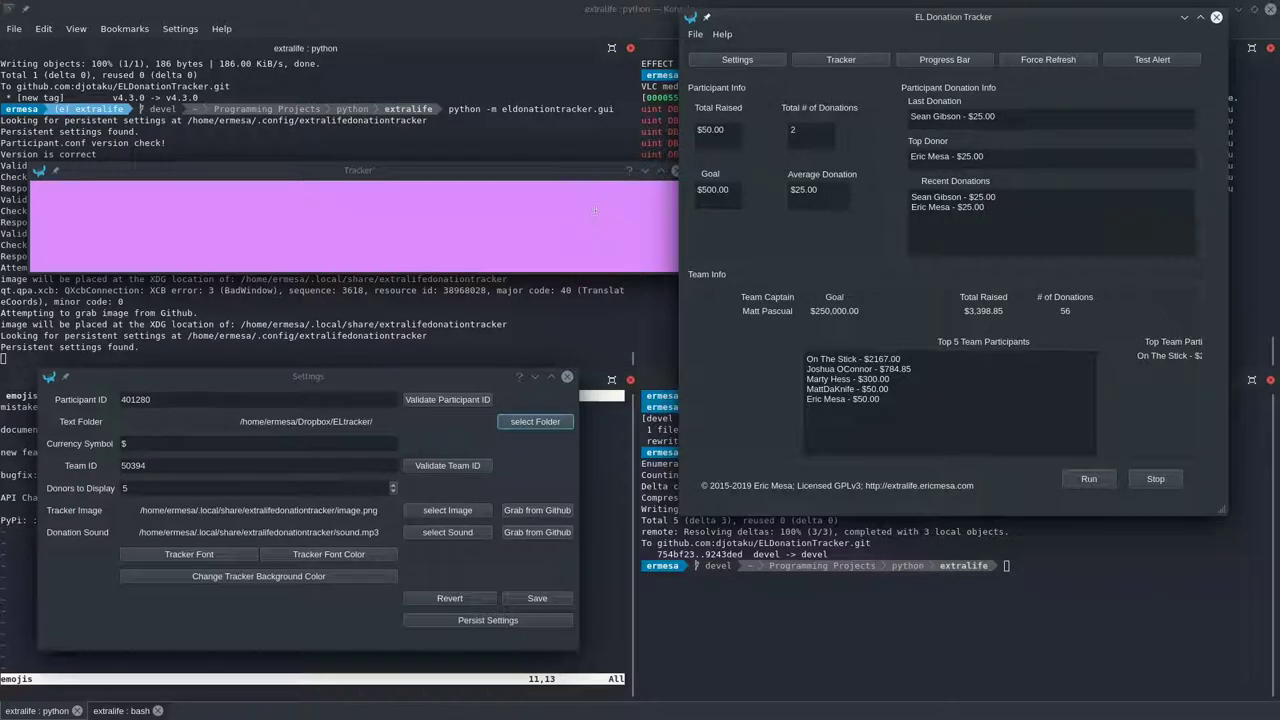
{"action": "left_click", "coordinate": [583, 177]}
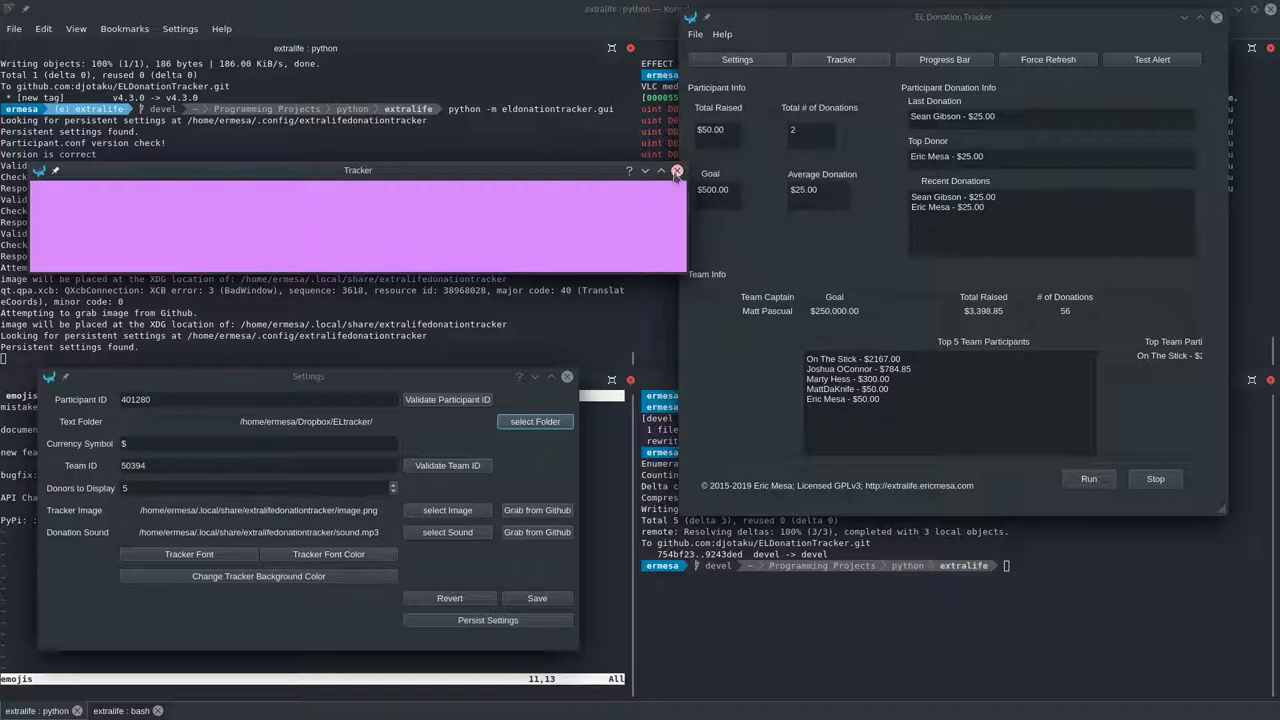
{"action": "left_click", "coordinate": [677, 171]}
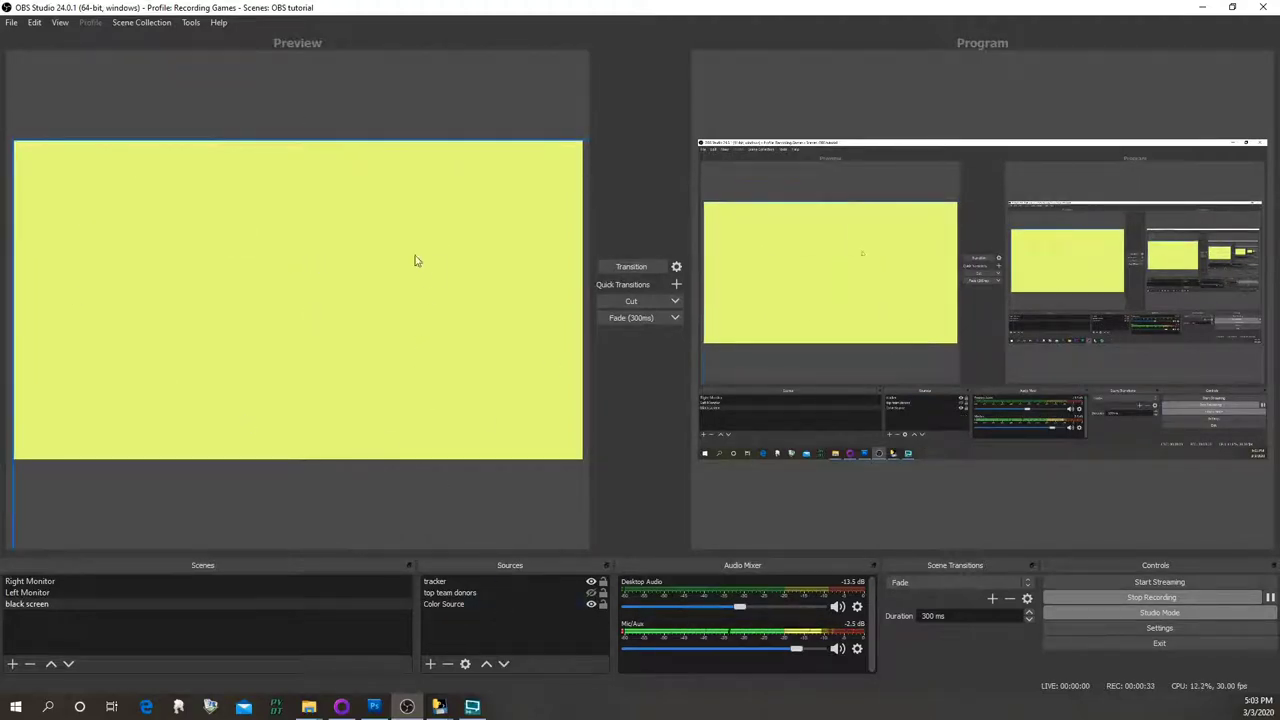
In OBS Studio, examine the properties of the existing tracker source and leave them without making changes
{"action": "left_click", "coordinate": [468, 584]}
{"action": "right_click", "coordinate": [468, 586]}
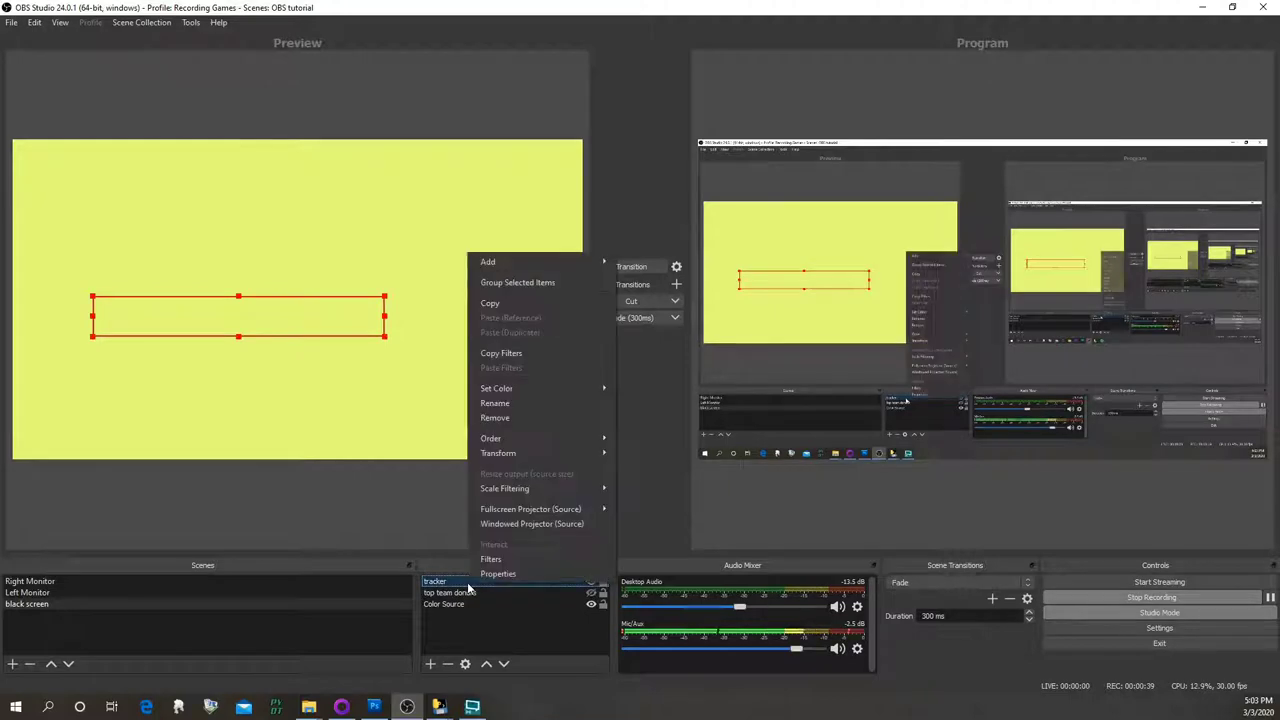
{"action": "left_click", "coordinate": [488, 574]}
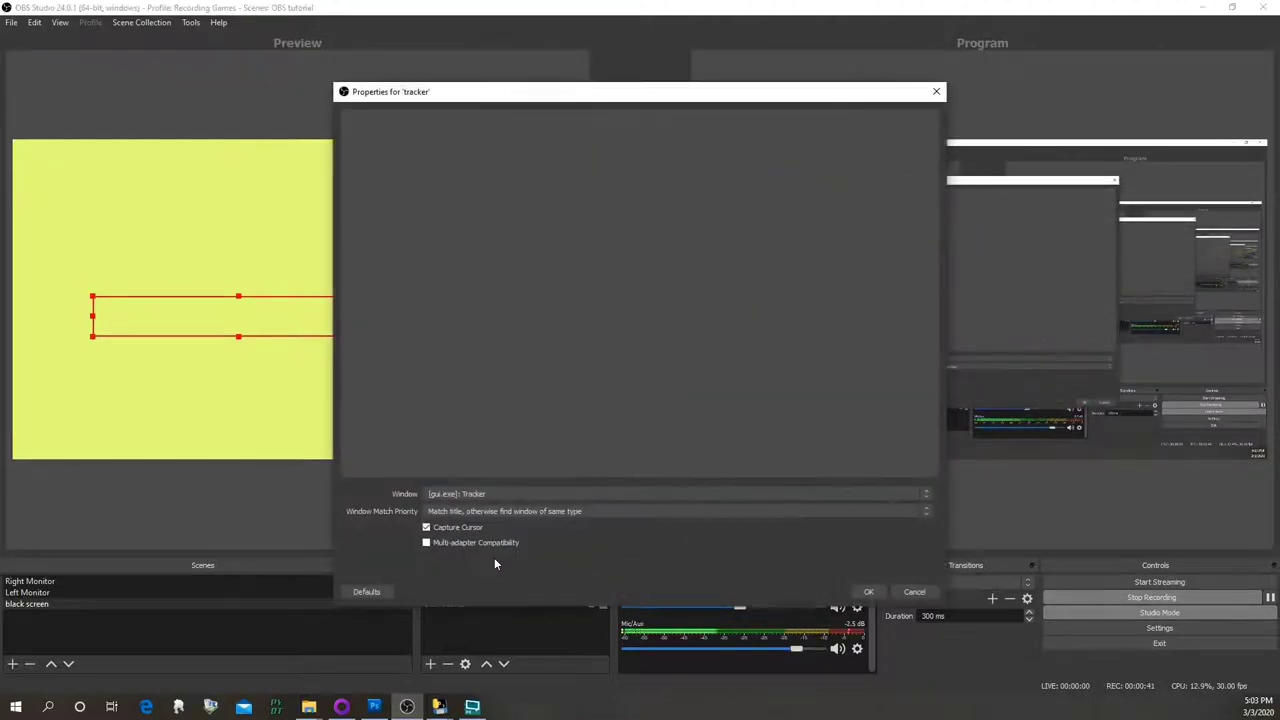
{"action": "left_click", "coordinate": [914, 592]}
Add a Window Capture source named "tracker new" for the [gui.exe]: Tracker window and place it in the upper part of the canvas
{"action": "left_click", "coordinate": [430, 664]}
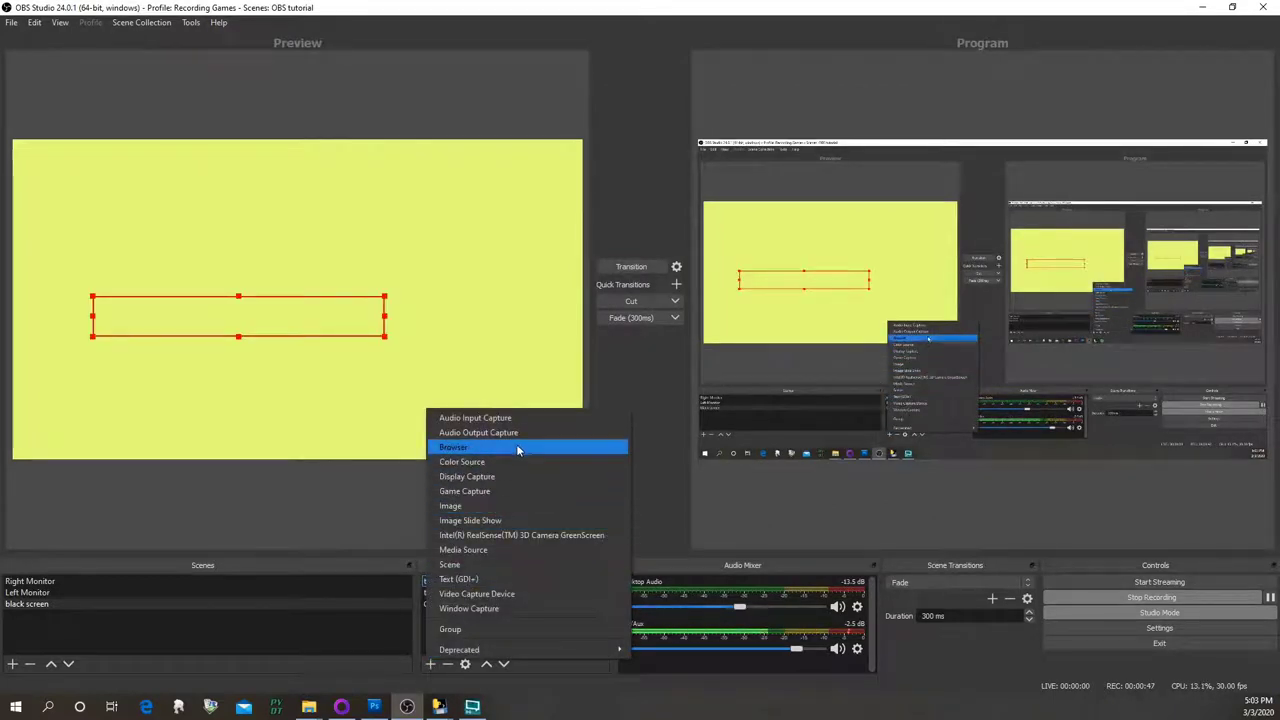
{"action": "left_click", "coordinate": [516, 608]}
{"action": "type", "text": "tracker "}
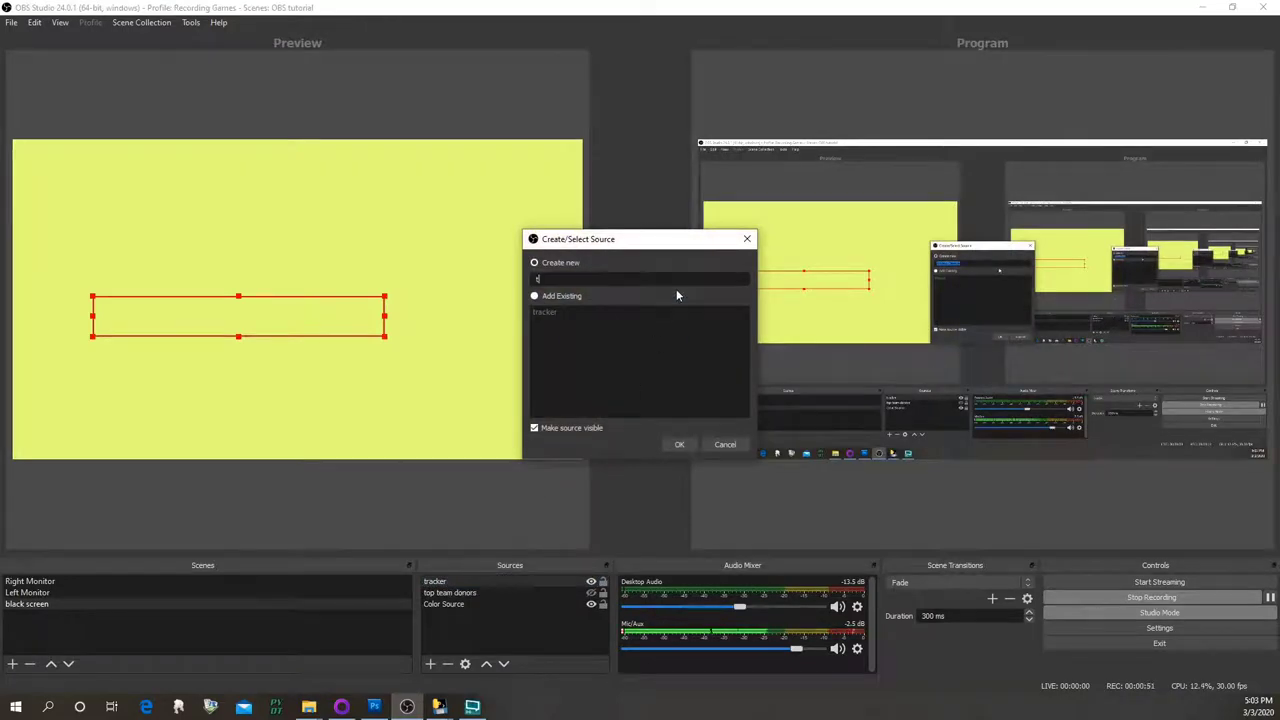
{"action": "type", "text": "new"}
{"action": "key", "text": "Return"}
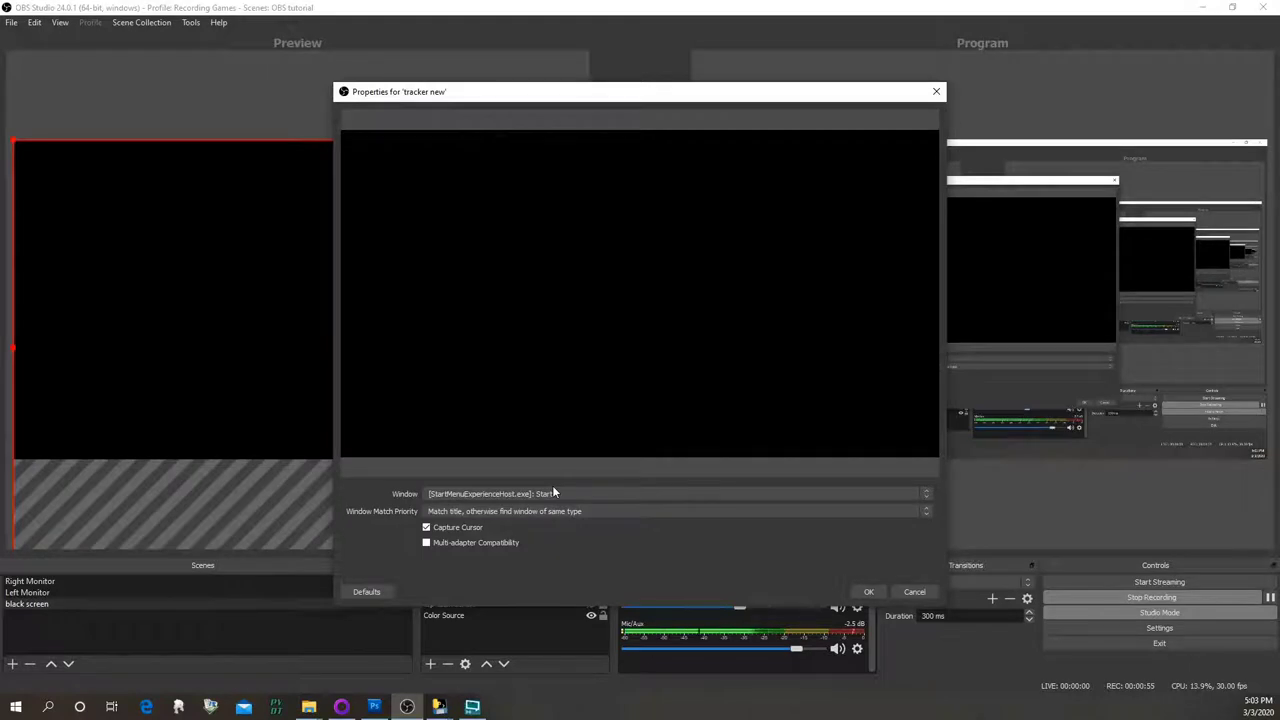
{"action": "left_click", "coordinate": [553, 493]}
{"action": "left_click", "coordinate": [528, 526]}
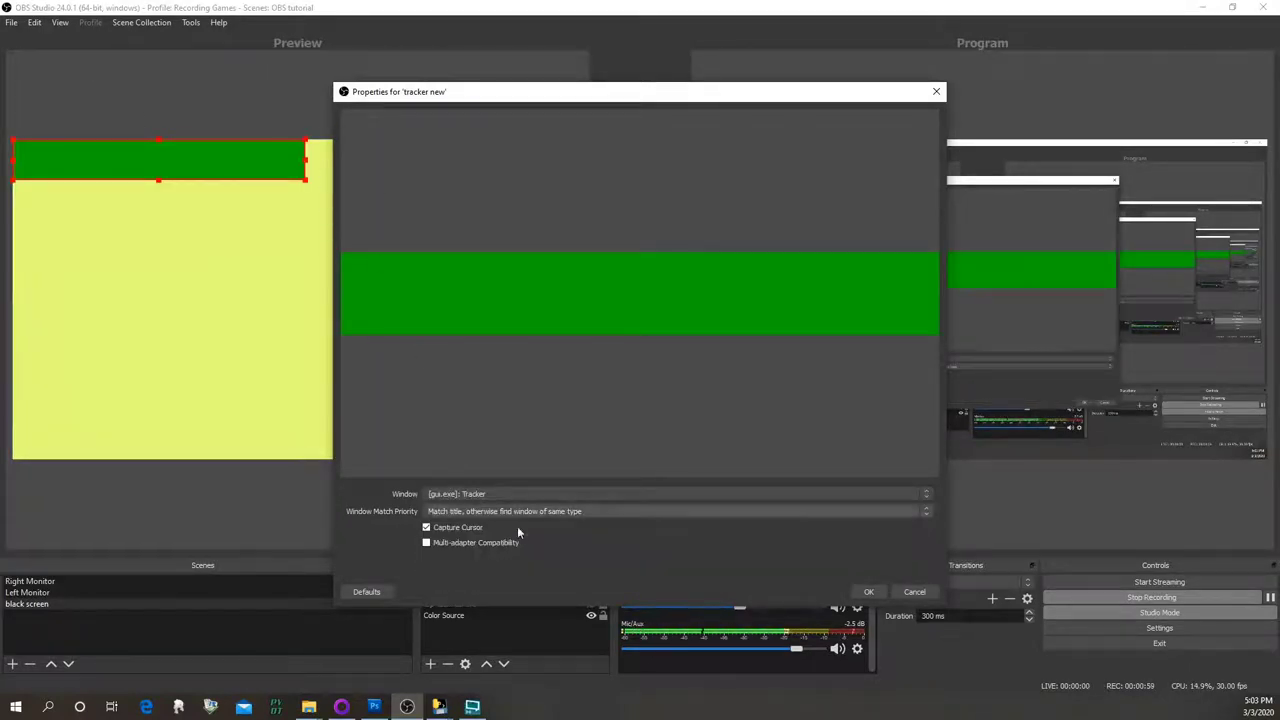
{"action": "left_click", "coordinate": [869, 591]}
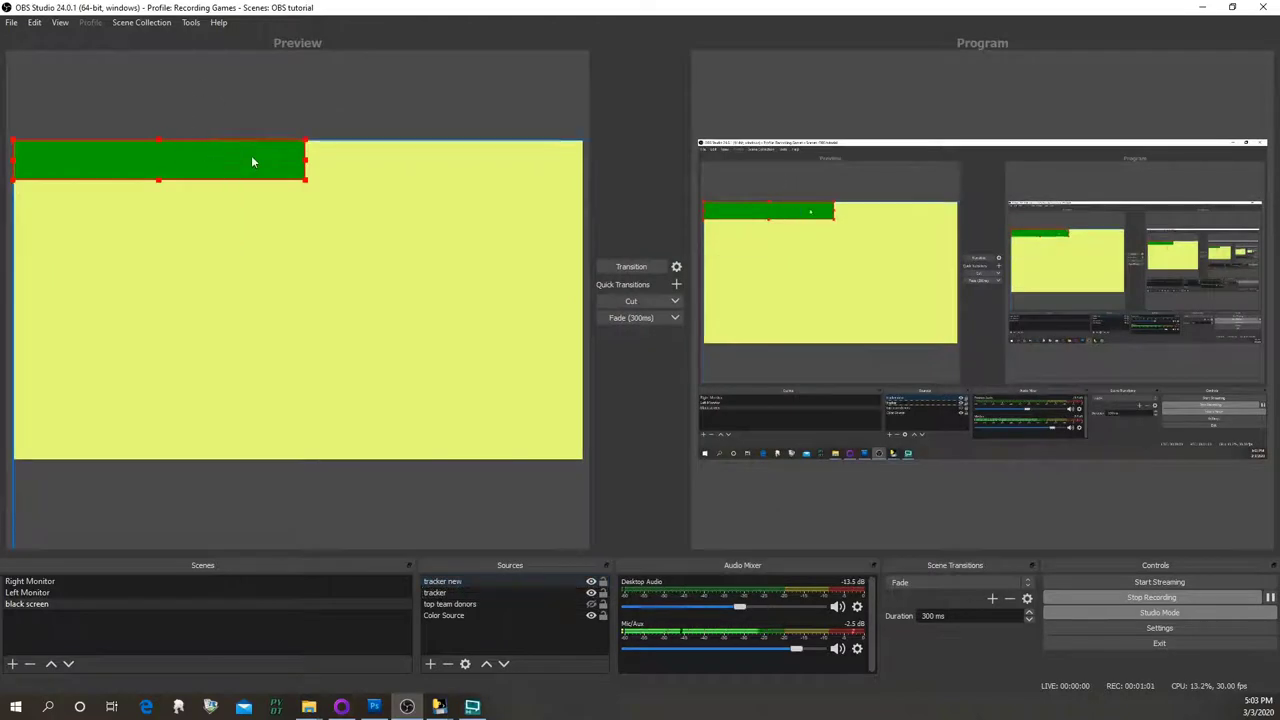
{"action": "left_click_drag", "start_coordinate": [253, 159], "coordinate": [297, 217]}
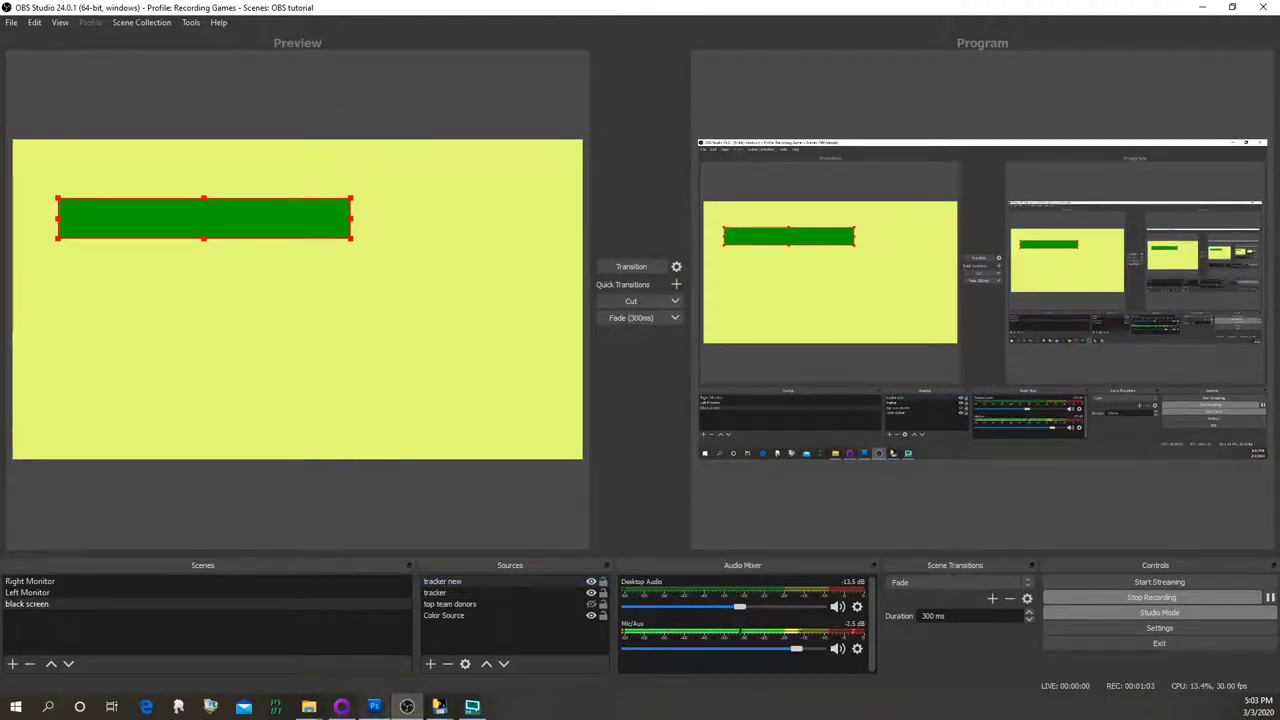
Switch to the Extra Life Donation Tracker window, run a test alert, and return to OBS Studio
{"action": "mouse_move", "coordinate": [439, 706]}
{"action": "left_click", "coordinate": [422, 660]}
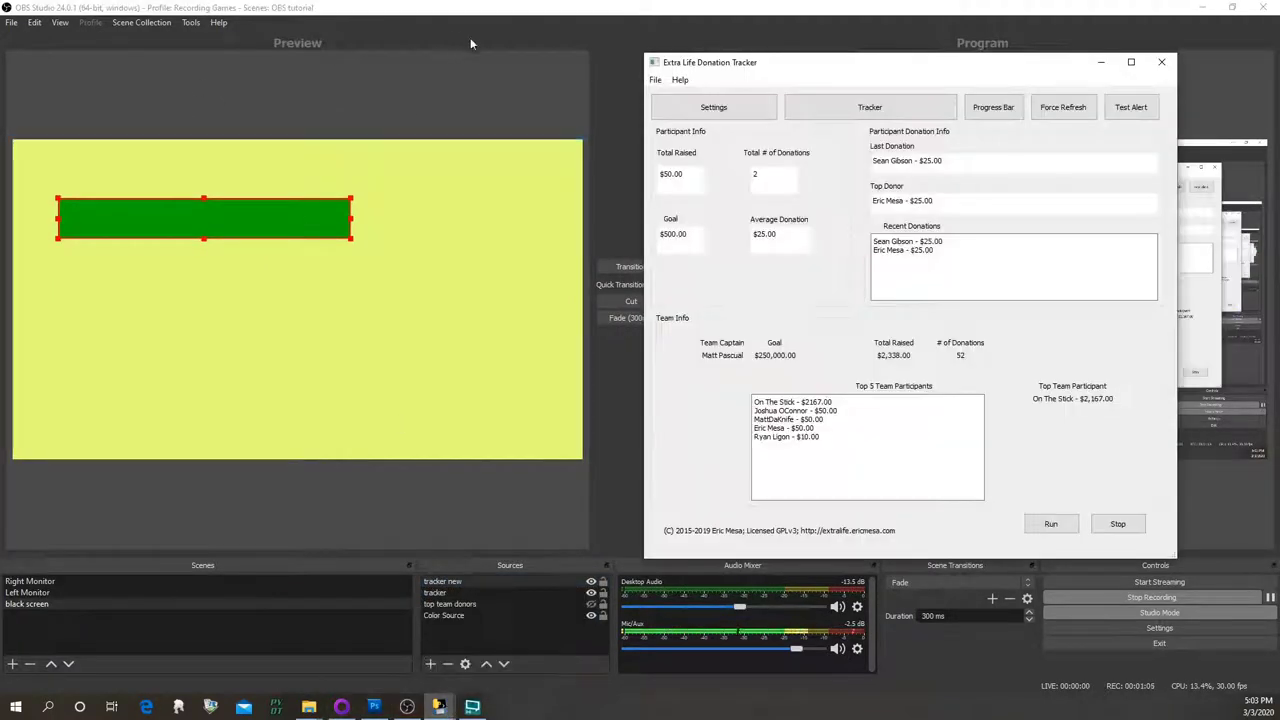
{"action": "left_click", "coordinate": [439, 706]}
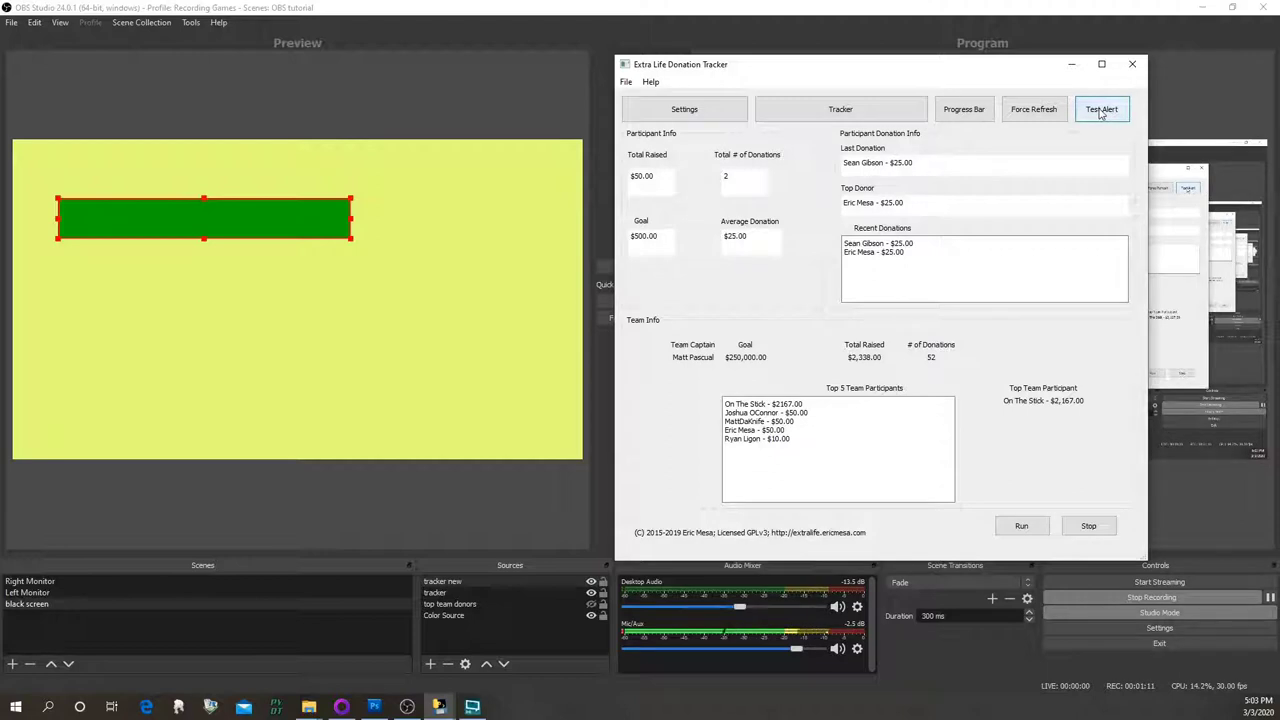
{"action": "left_click", "coordinate": [1101, 112]}
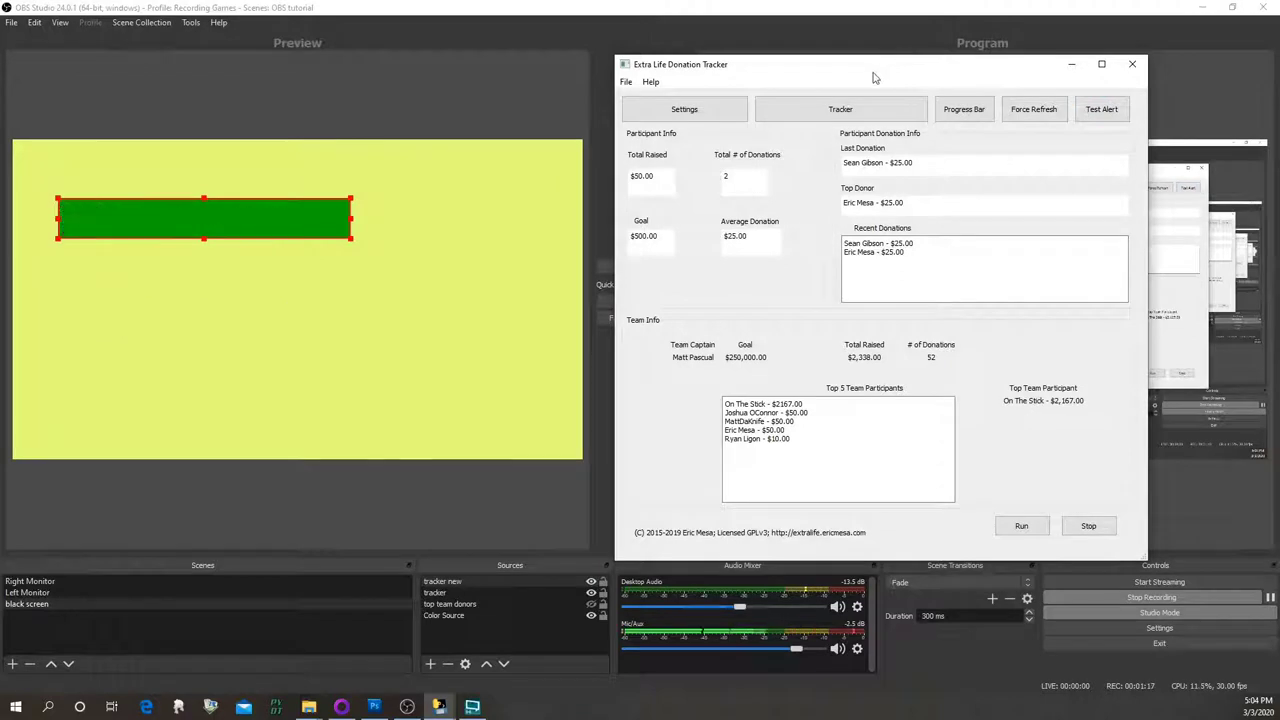
{"action": "key", "text": "alt+Tab"}
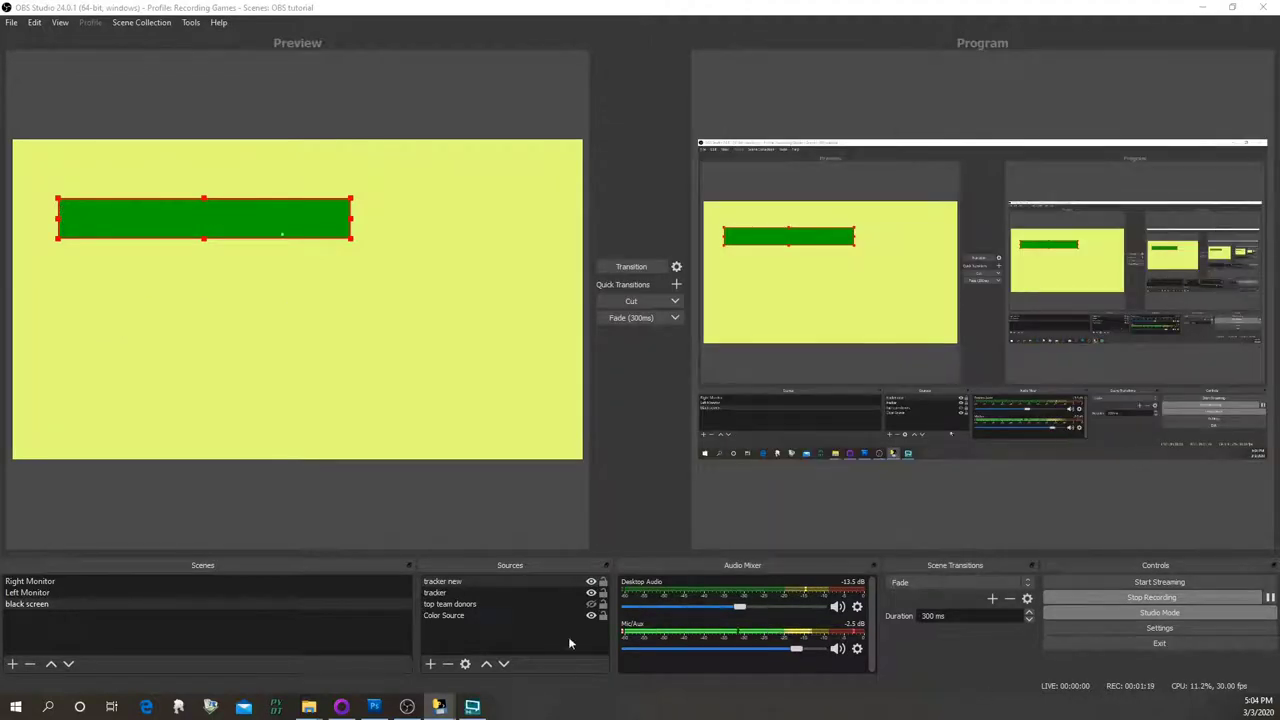
Add a Chroma Key filter with the default name and the Green key color type to the tracker new source
{"action": "left_click", "coordinate": [486, 580]}
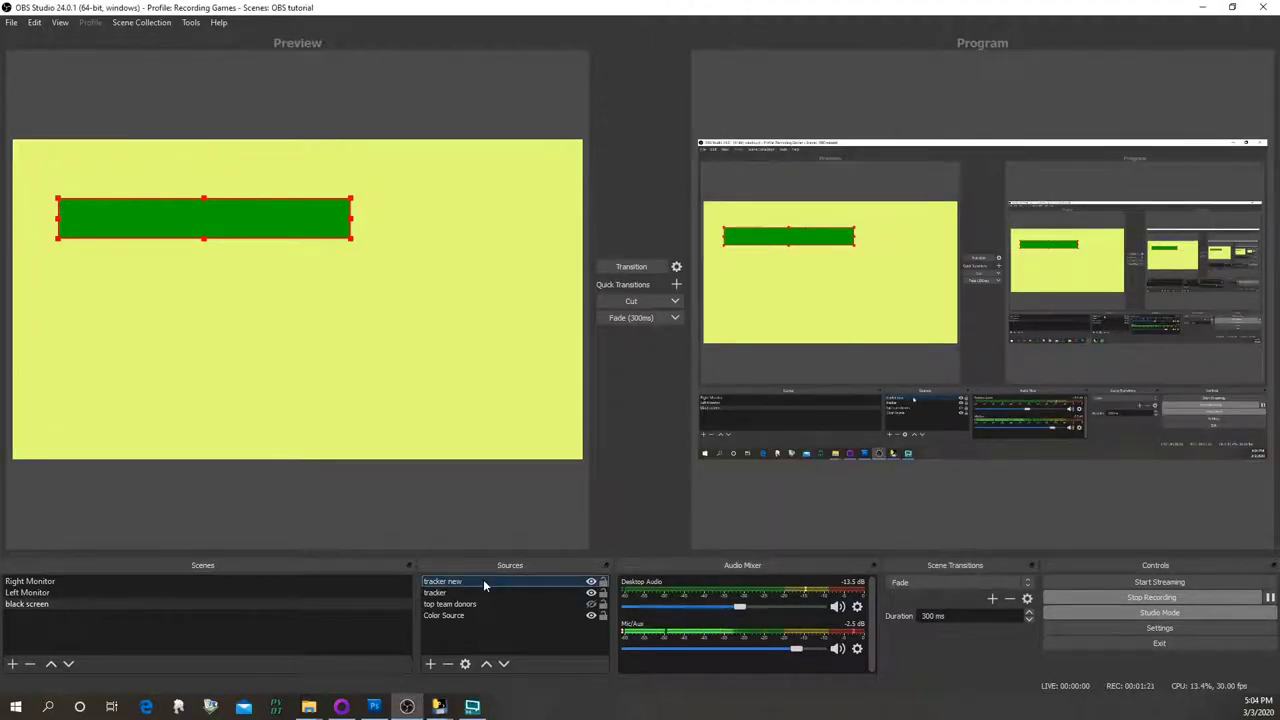
{"action": "right_click", "coordinate": [480, 578]}
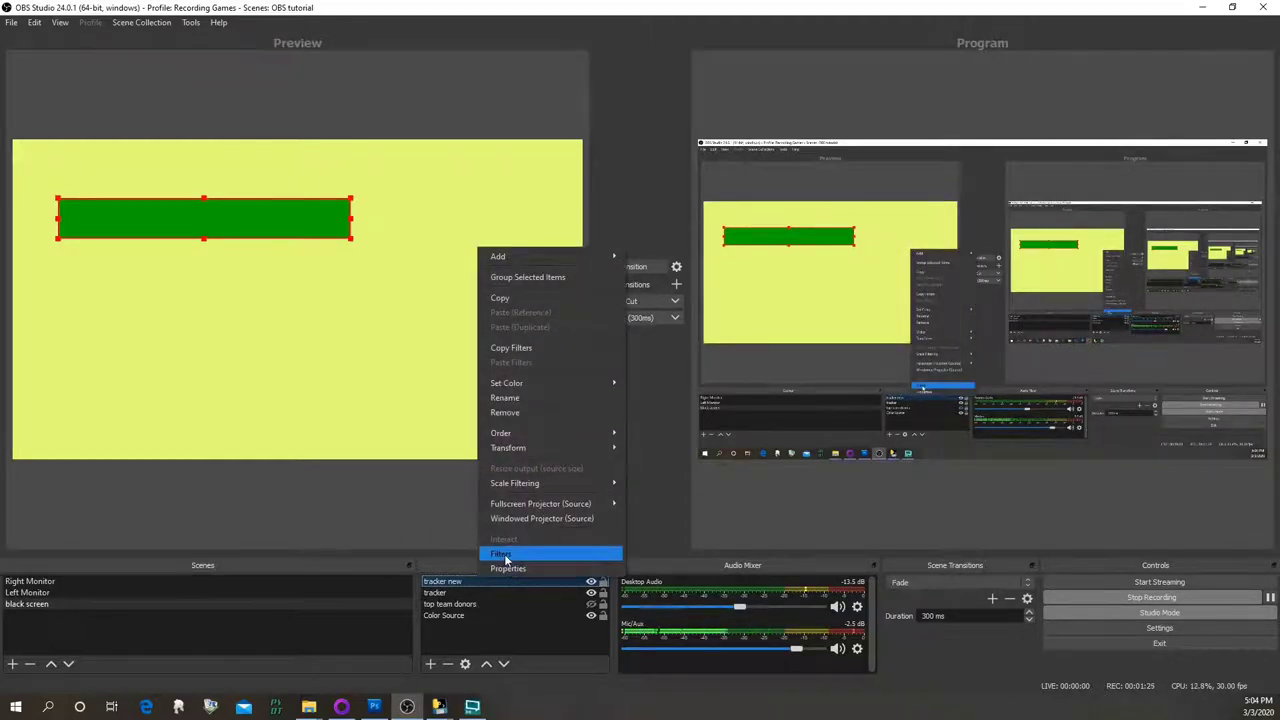
{"action": "left_click", "coordinate": [505, 555]}
{"action": "left_click", "coordinate": [365, 582]}
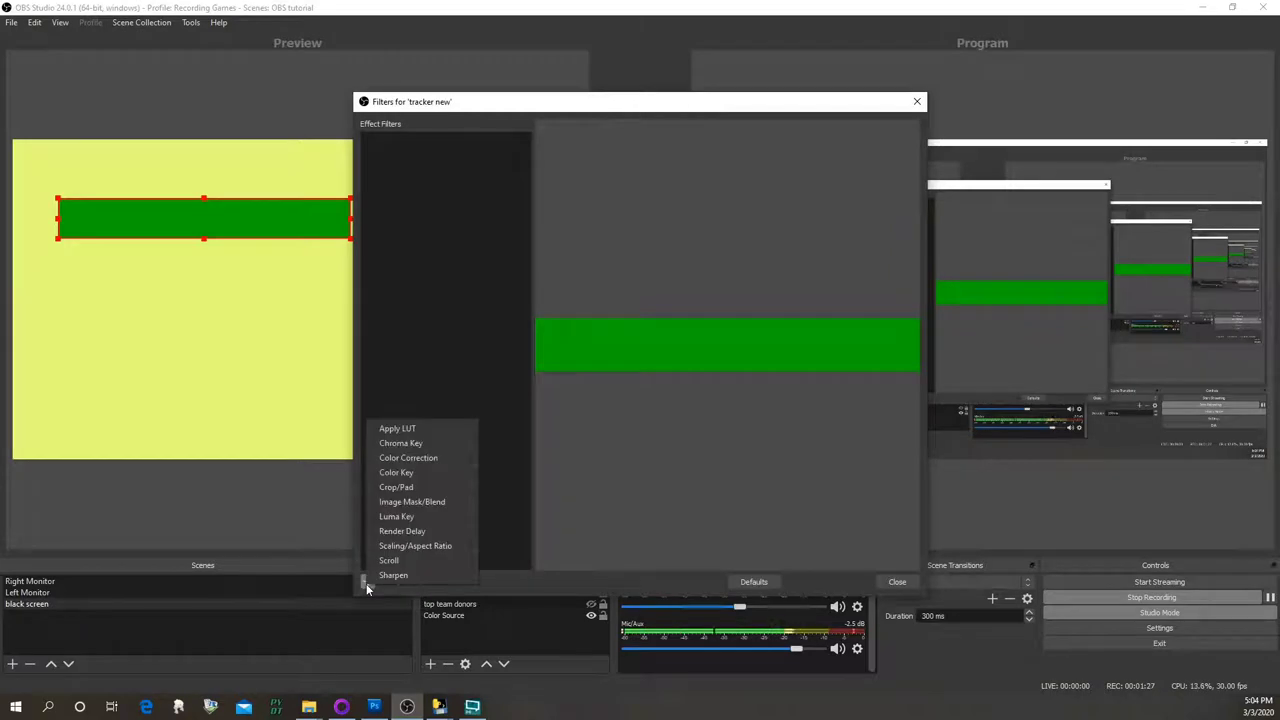
{"action": "left_click", "coordinate": [440, 444]}
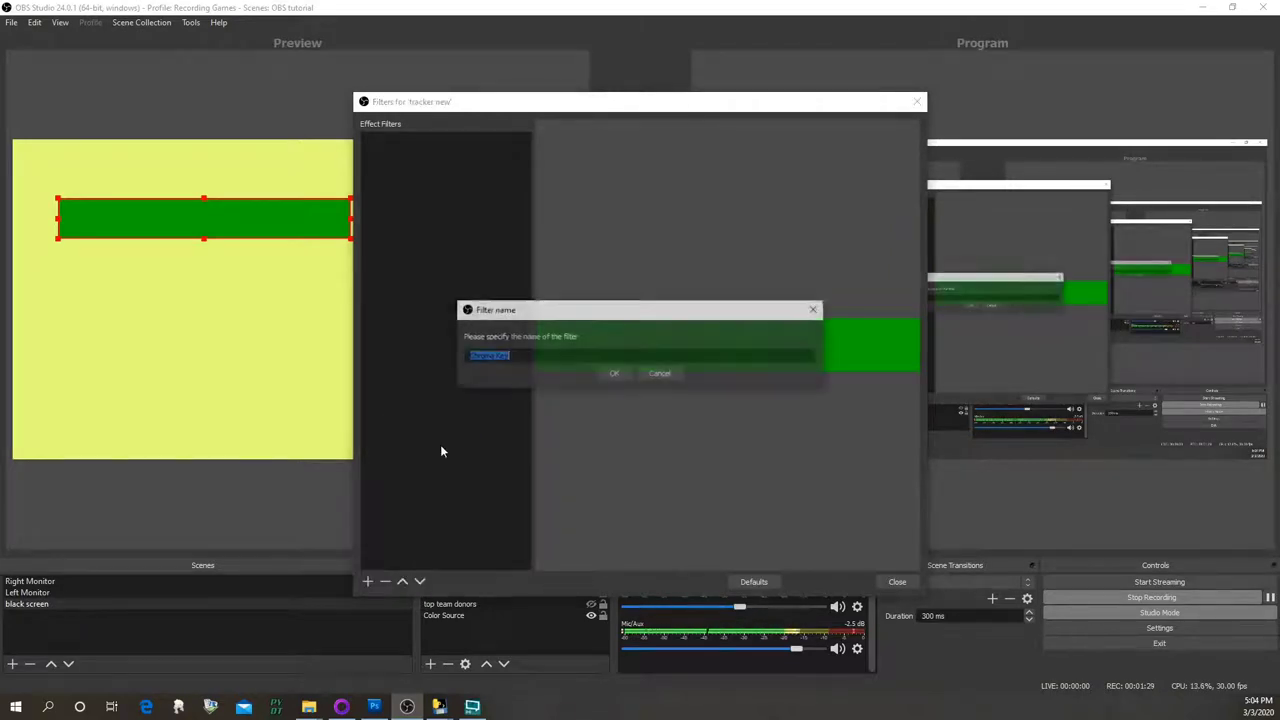
{"action": "left_click", "coordinate": [600, 370]}
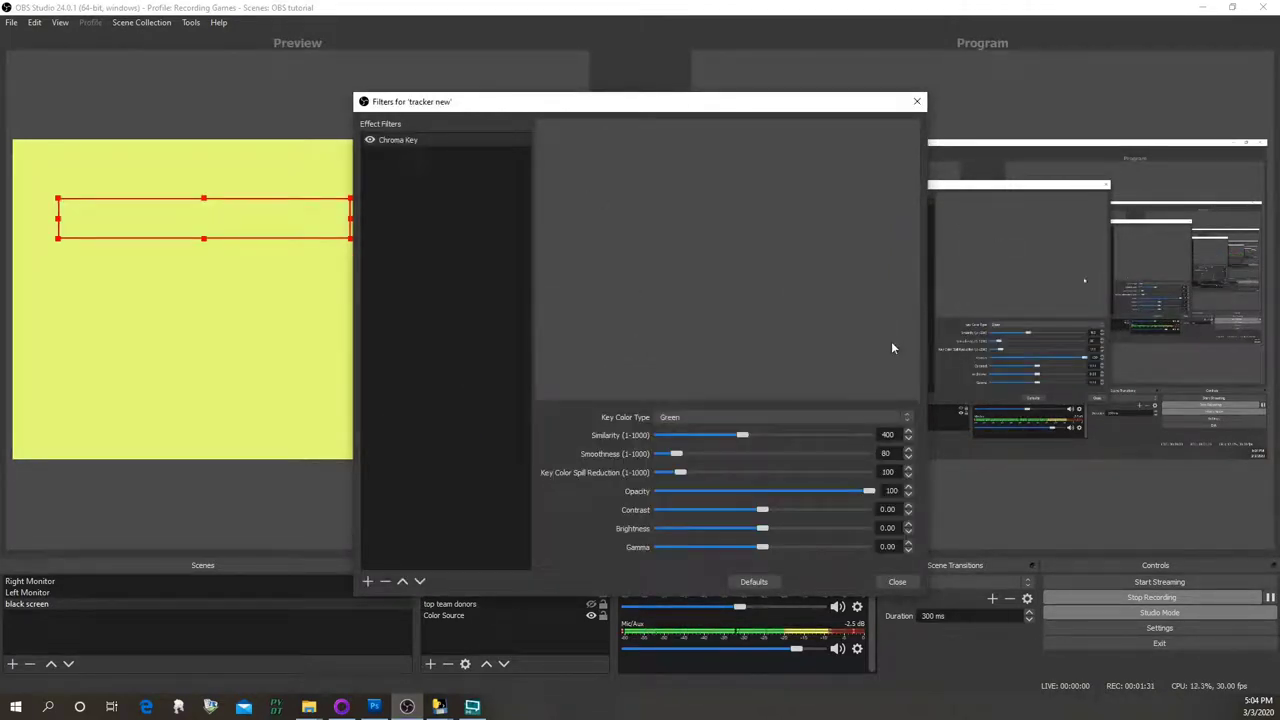
{"action": "left_click", "coordinate": [900, 583]}
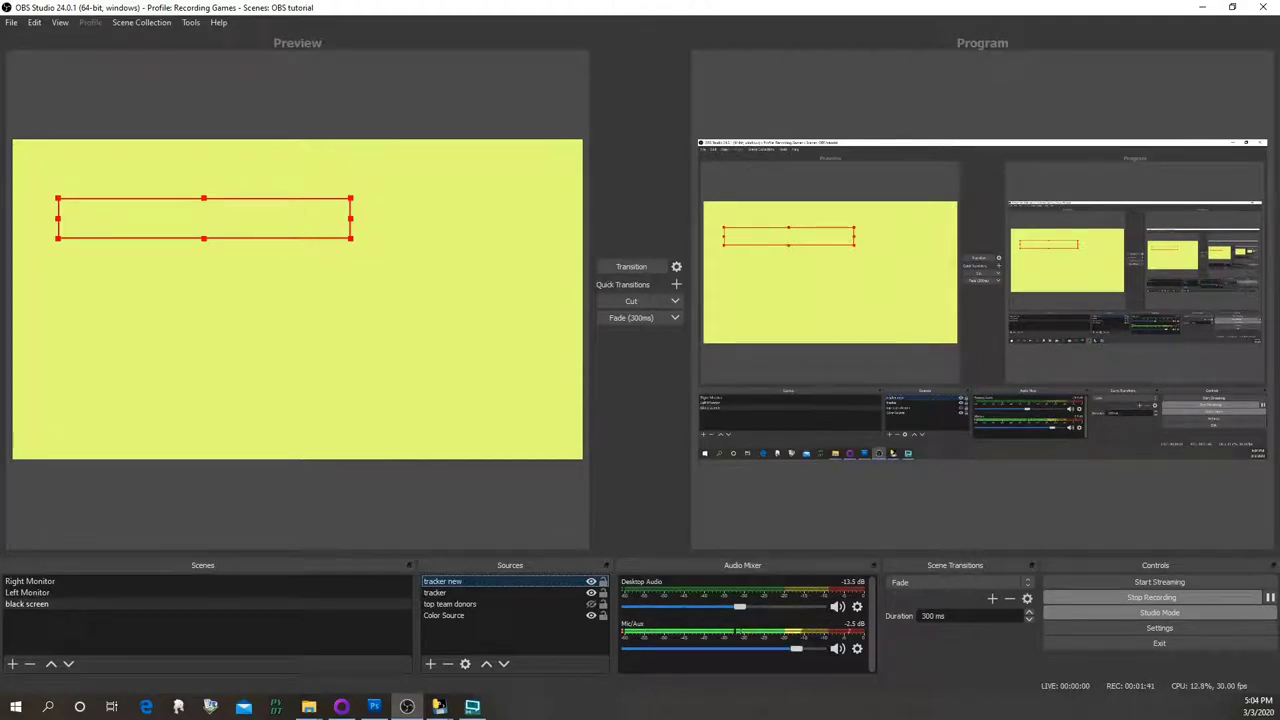
Bring up the green Tracker window and the Extra Life Donation Tracker main window to compare with the keyed source in OBS Studio
{"action": "key", "text": "alt+Tab"}
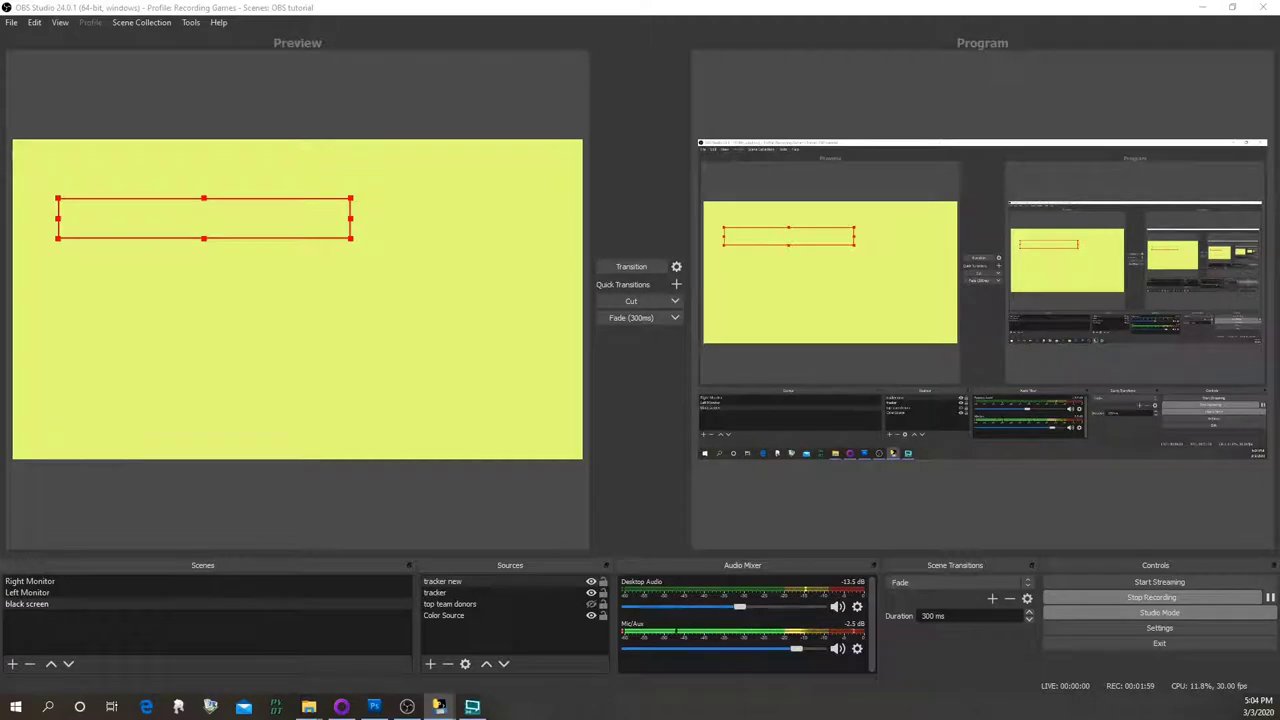
{"action": "left_click_drag", "start_coordinate": [1279, 90], "coordinate": [1279, 180]}
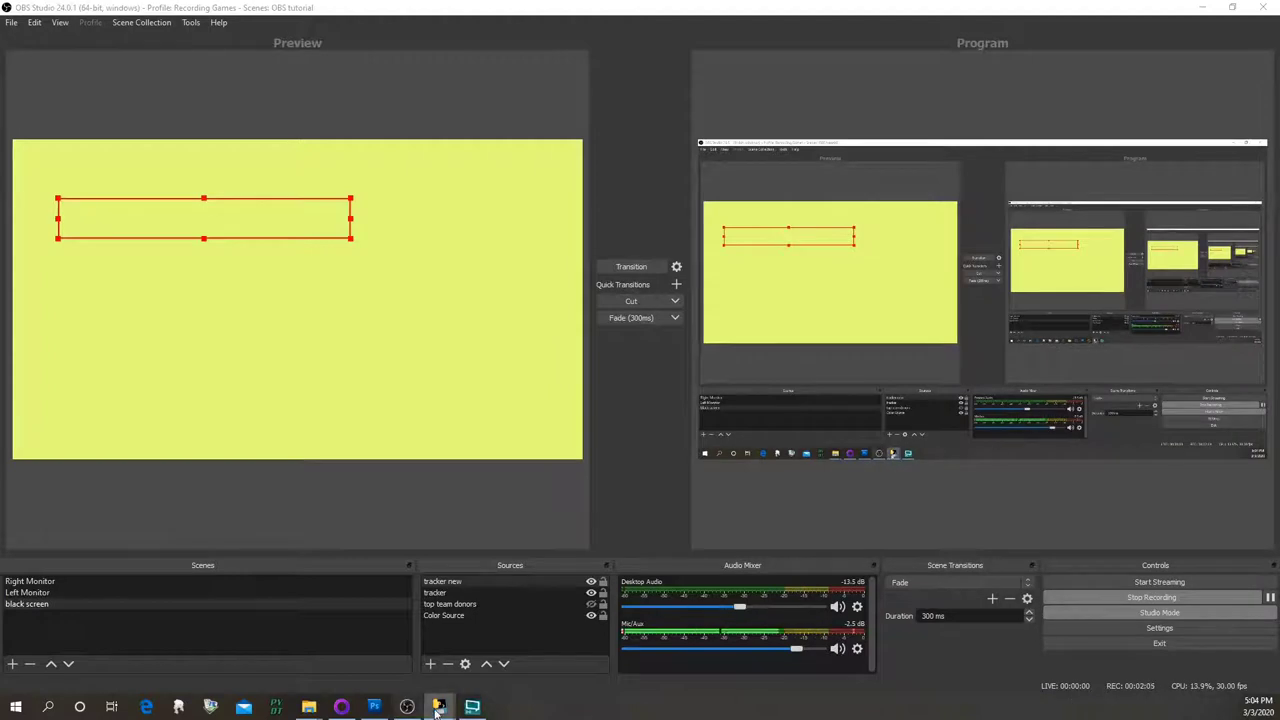
{"action": "left_click", "coordinate": [489, 661]}
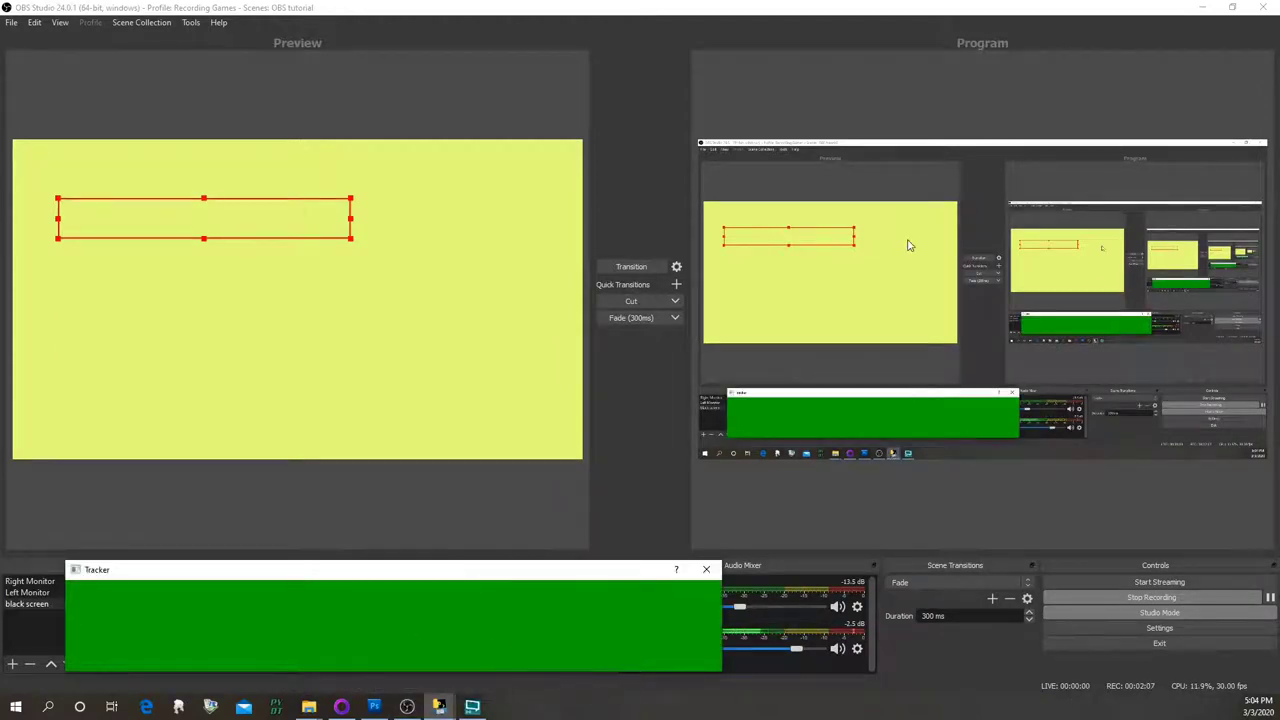
{"action": "left_click", "coordinate": [811, 15]}
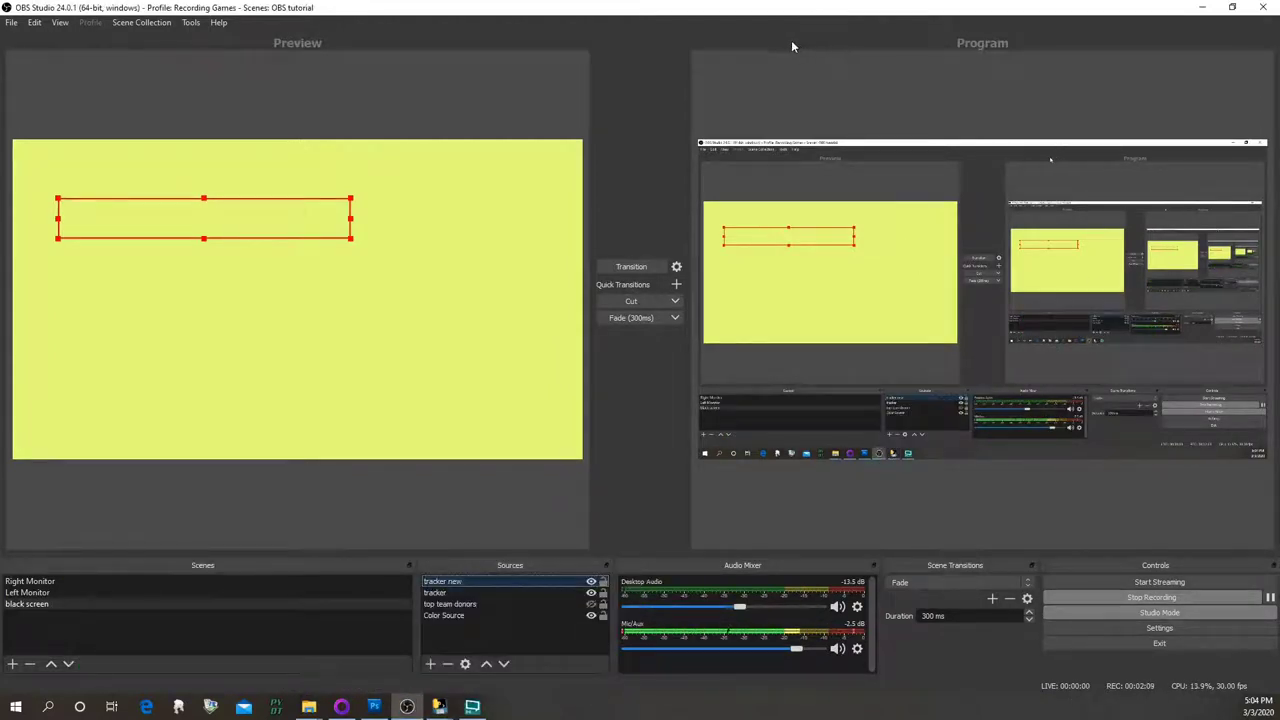
{"action": "key", "text": "alt+Tab"}
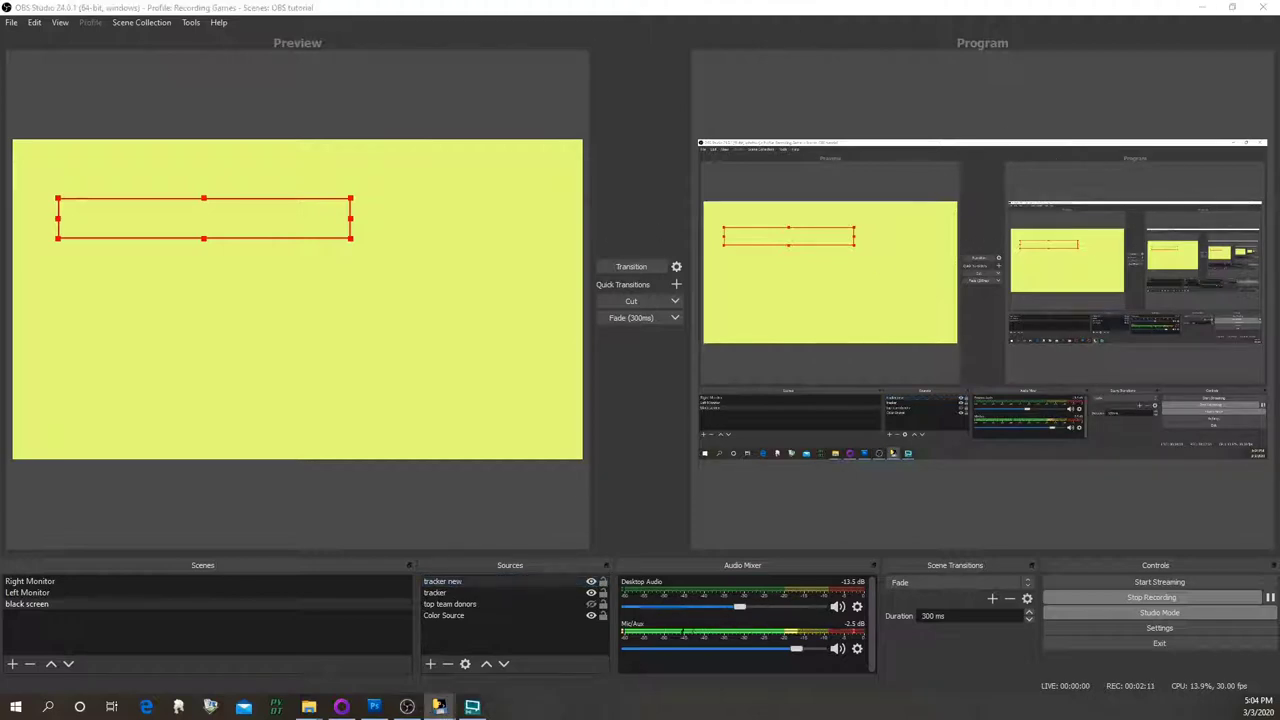
{"action": "left_click_drag", "start_coordinate": [1040, 180], "coordinate": [678, 182]}
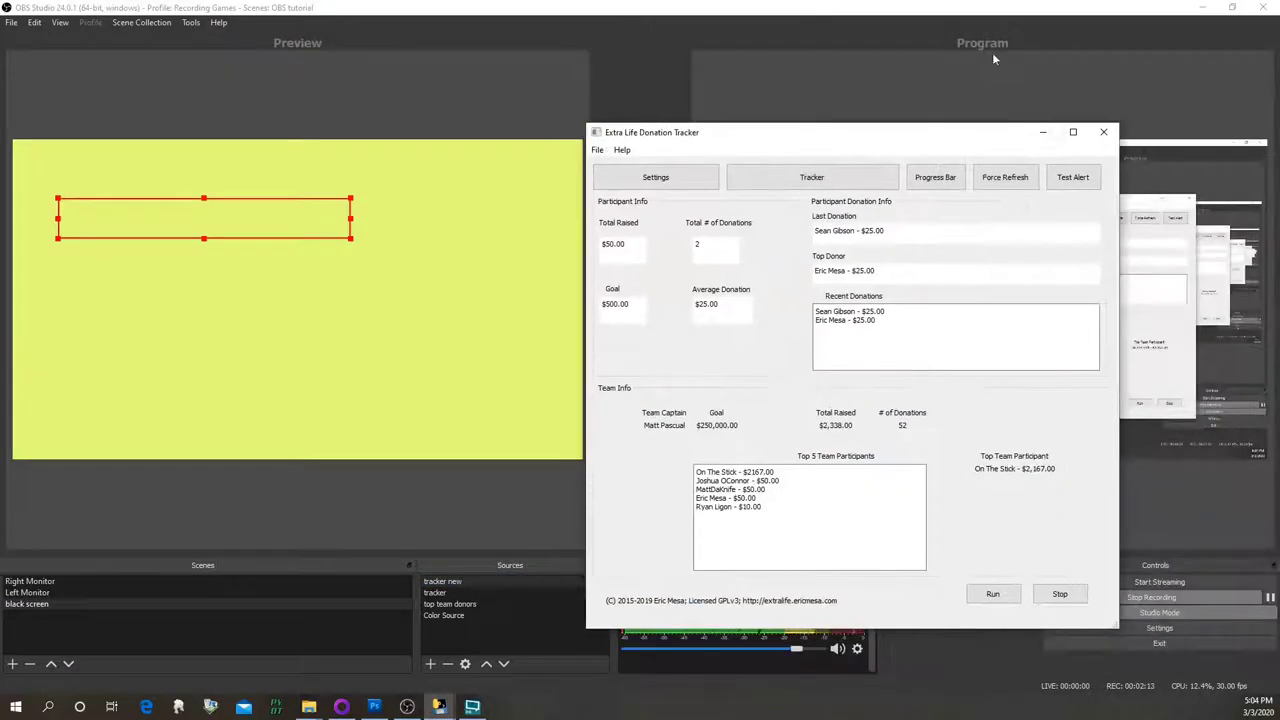
{"action": "key", "text": "alt+Tab"}
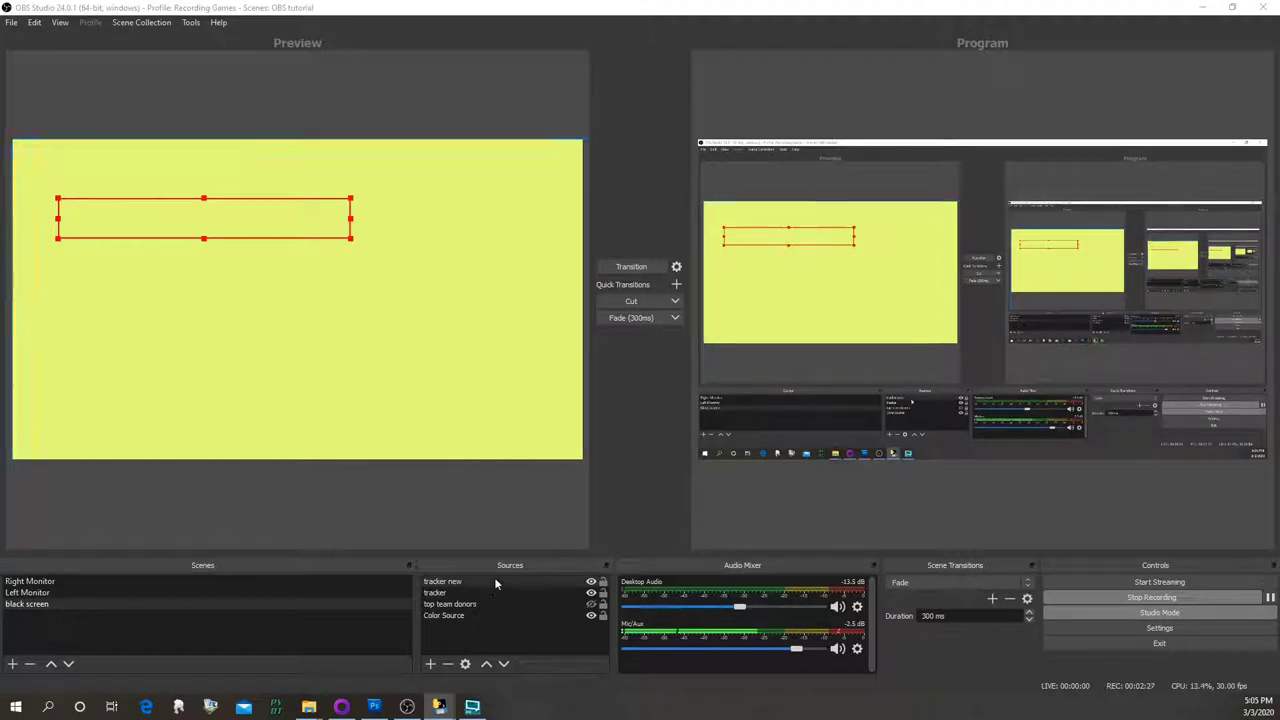
{"action": "left_click", "coordinate": [430, 668]}
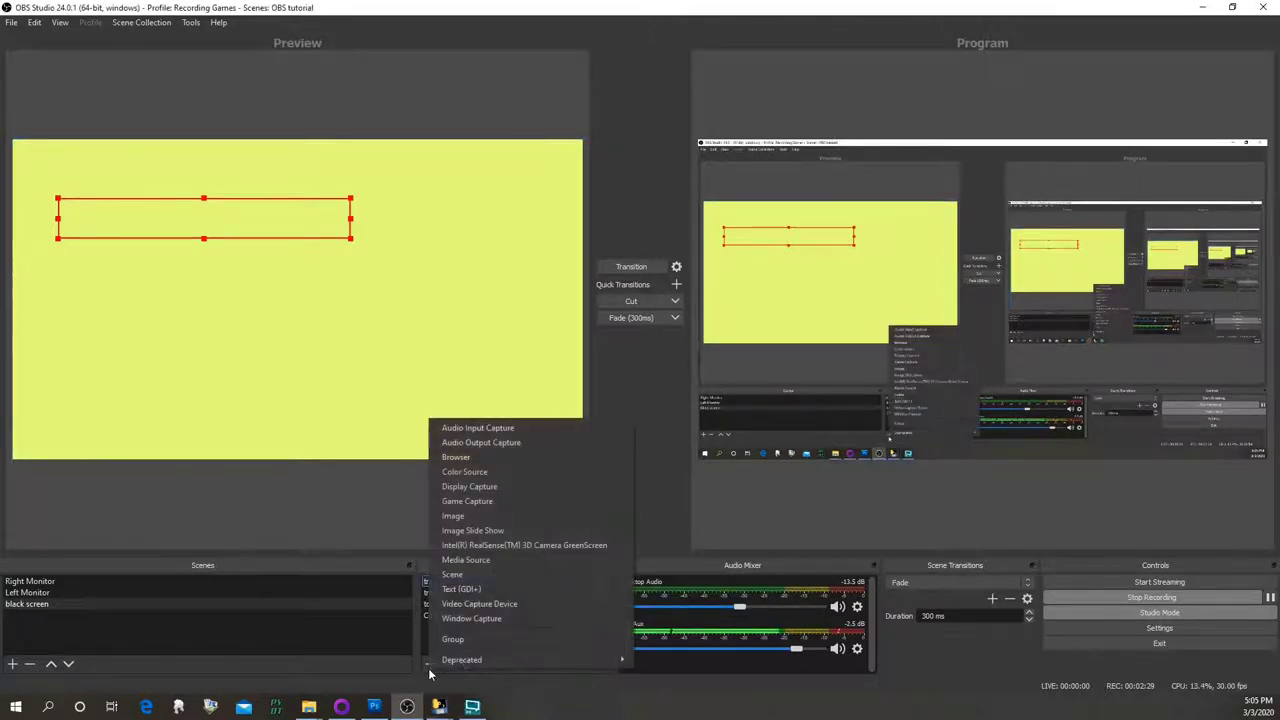
{"action": "left_click", "coordinate": [478, 591]}
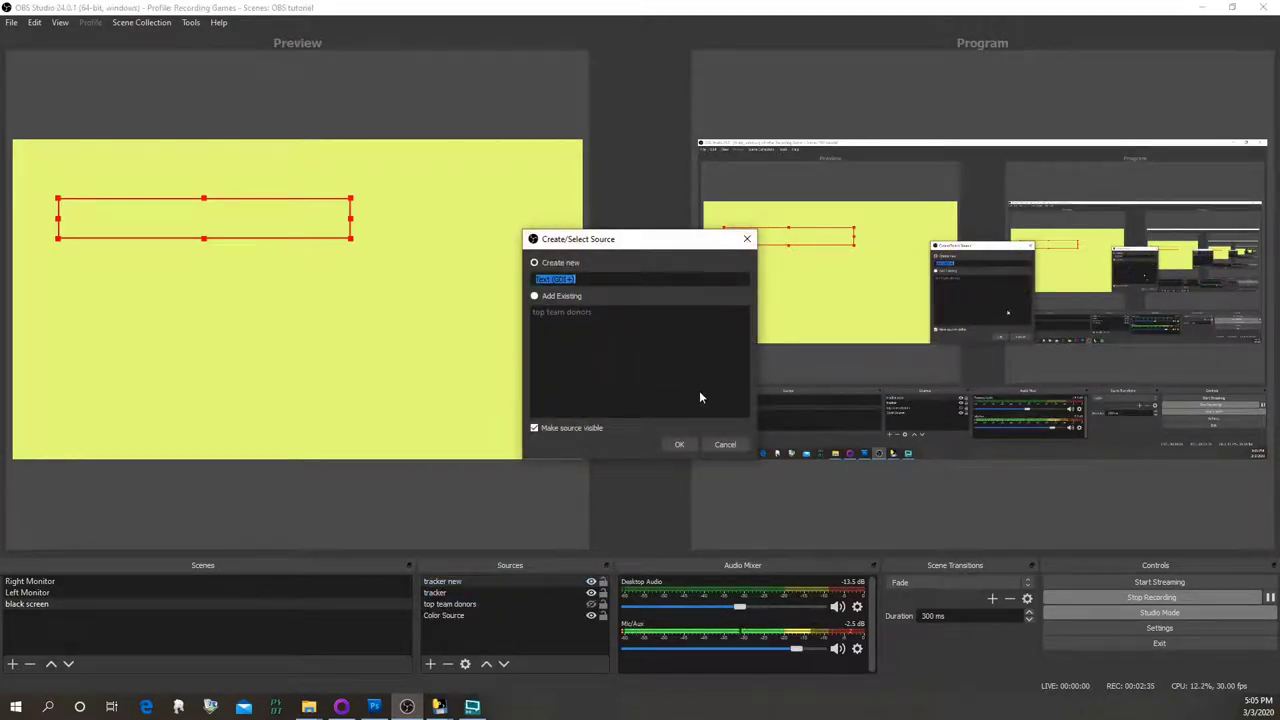
{"action": "left_click", "coordinate": [722, 444]}
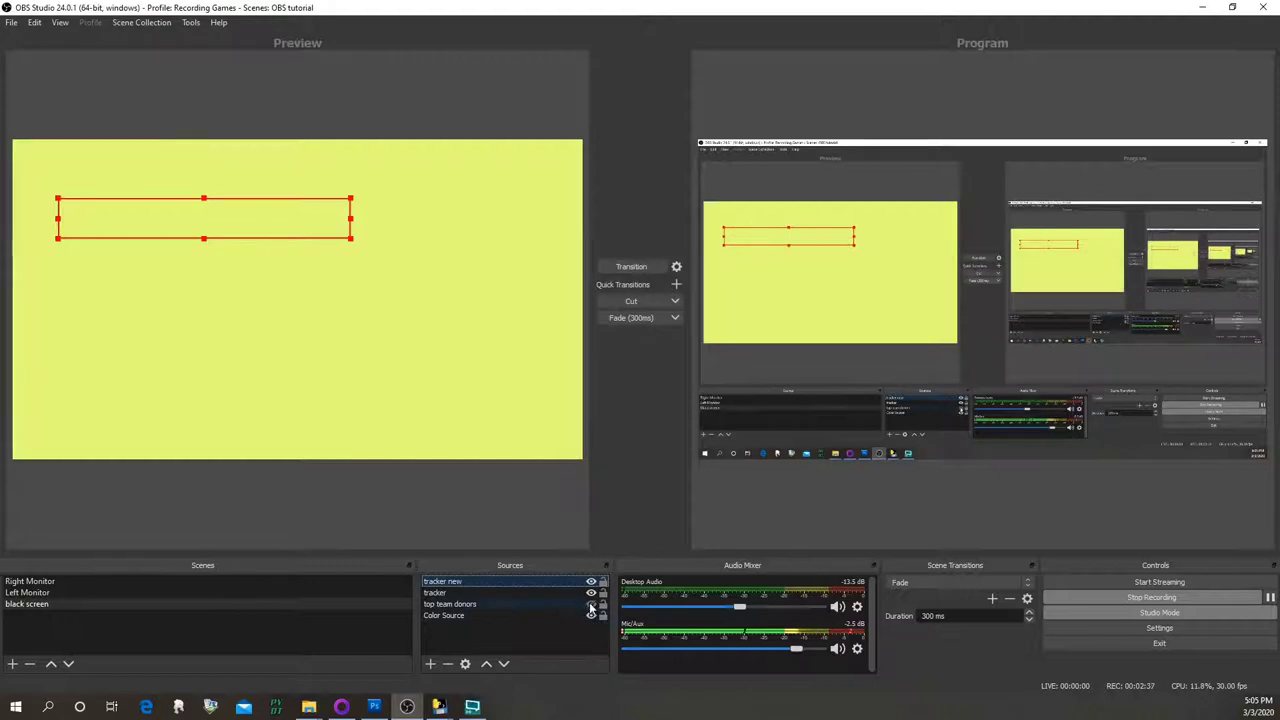
Show the top team donors source and check the donation tracker's settings for the text folder and number of donors, leaving them unsaved
{"action": "left_click", "coordinate": [591, 604]}
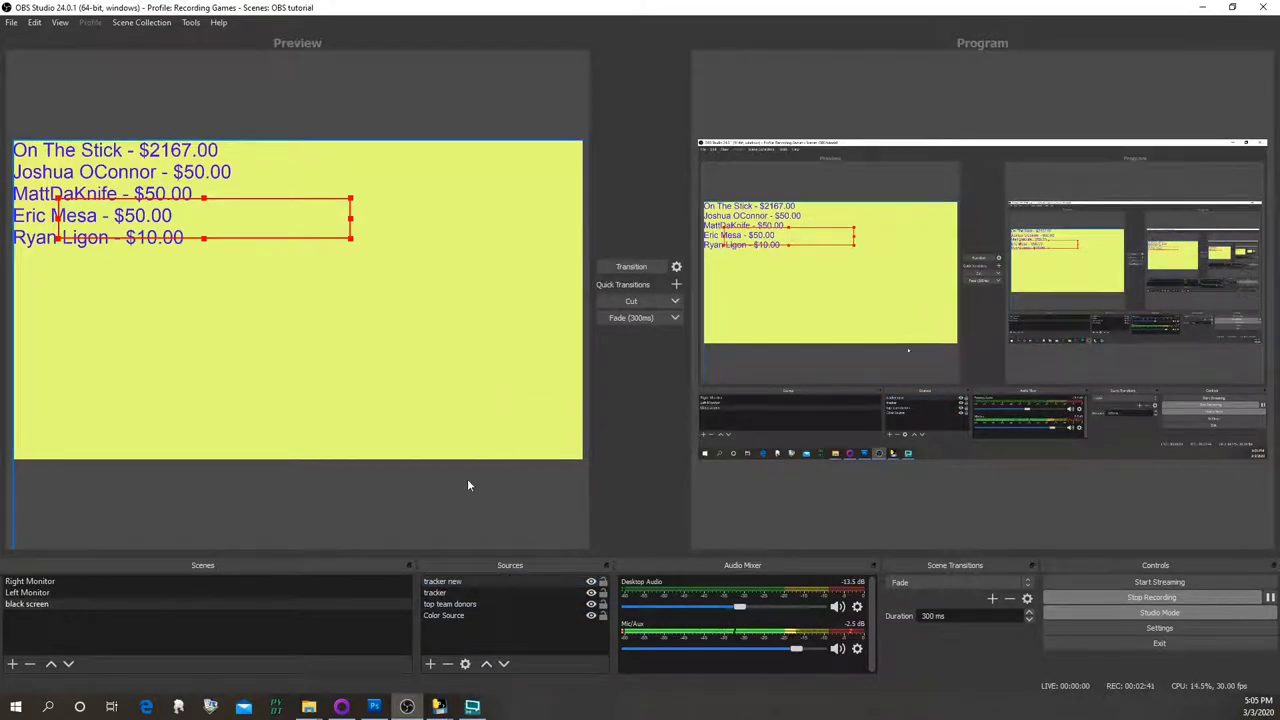
{"action": "left_click", "coordinate": [432, 665]}
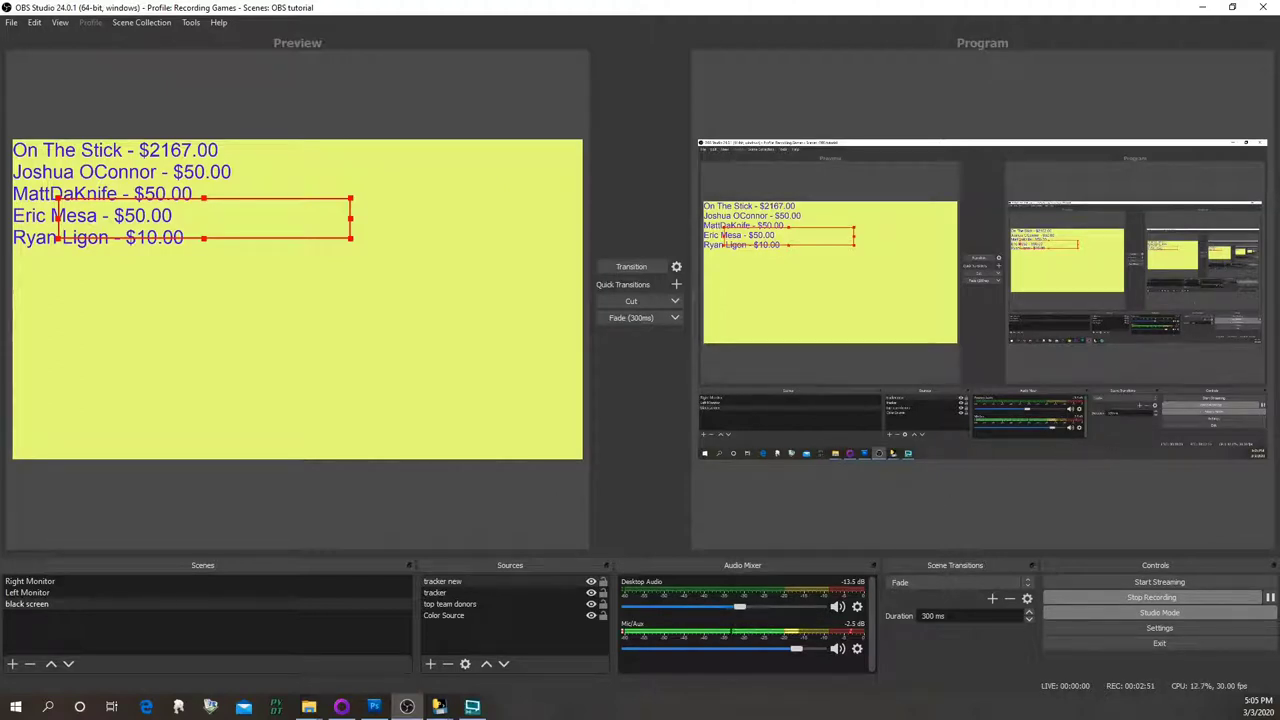
{"action": "left_click", "coordinate": [439, 706]}
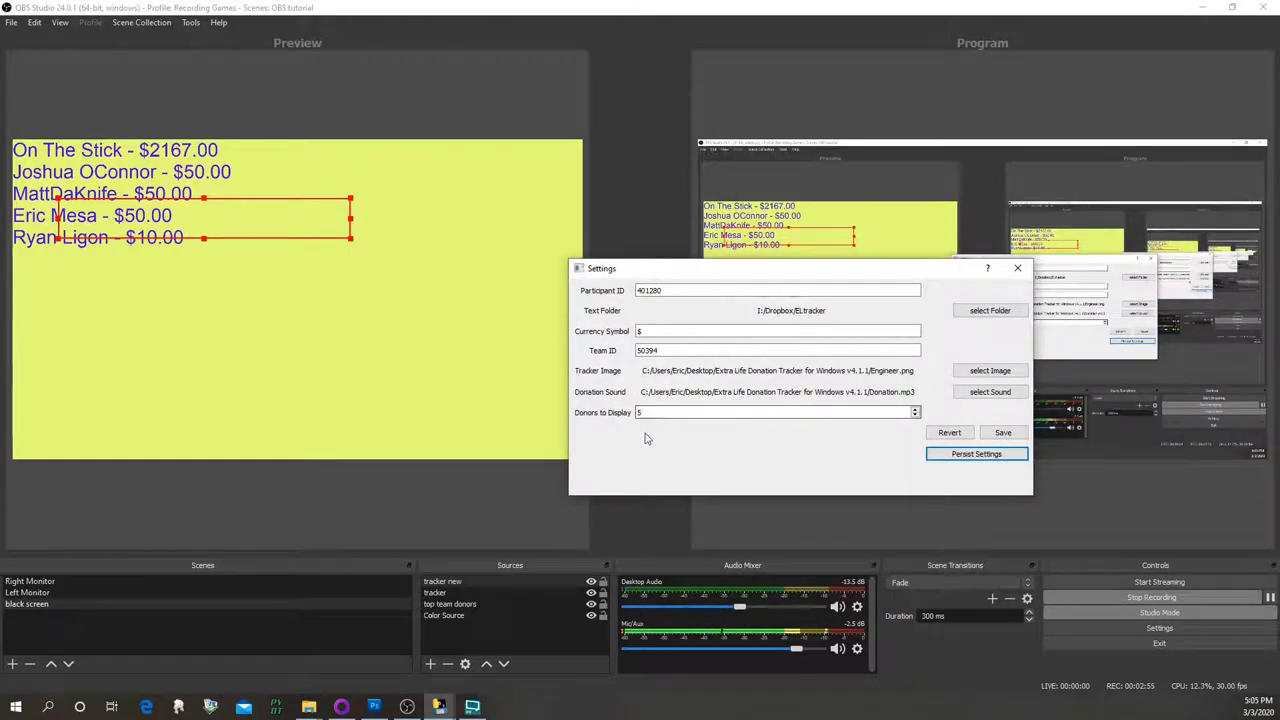
{"action": "left_click", "coordinate": [1017, 268]}
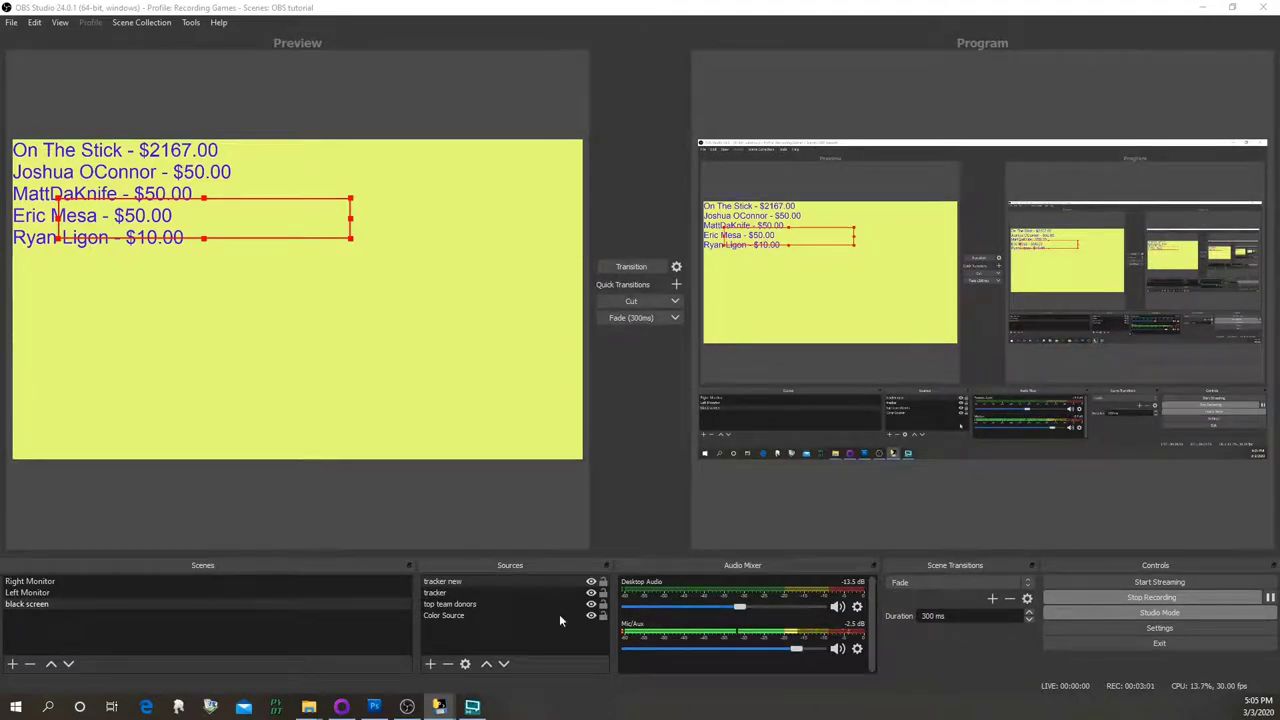
Add a new Text (GDI+) source named "last donor" to the black screen scene
{"action": "left_click", "coordinate": [430, 664]}
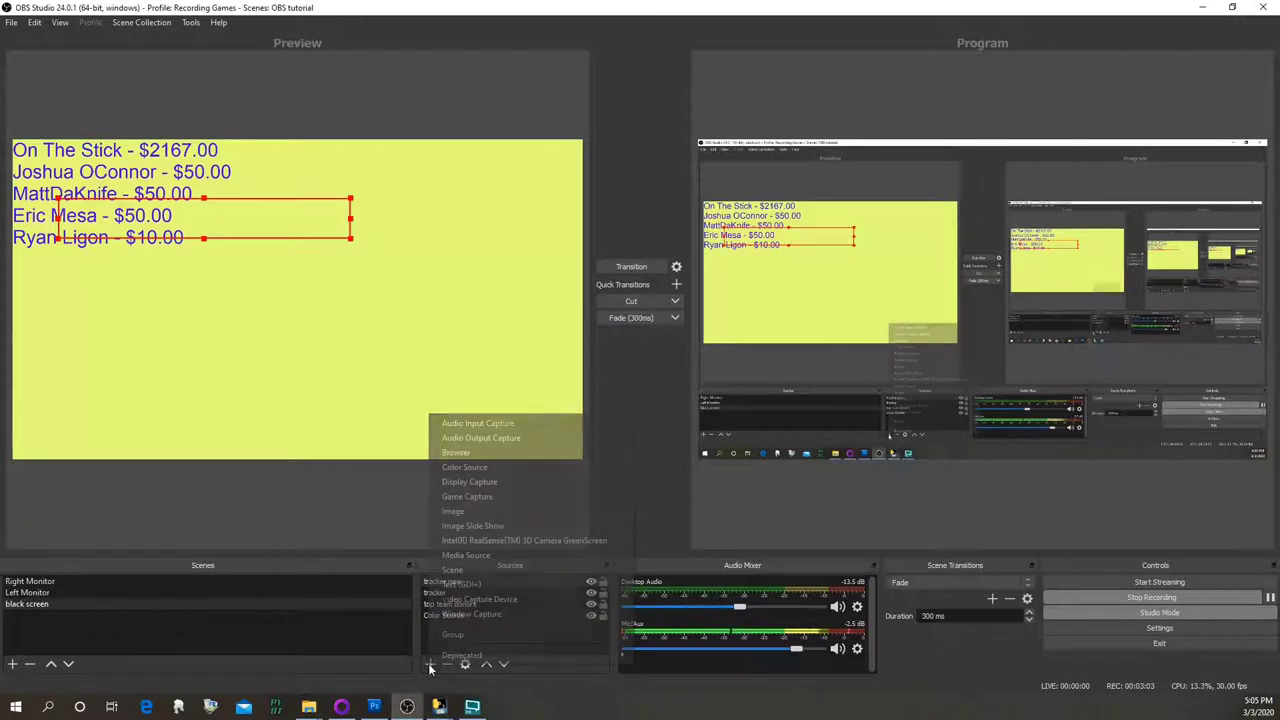
{"action": "left_click", "coordinate": [534, 584]}
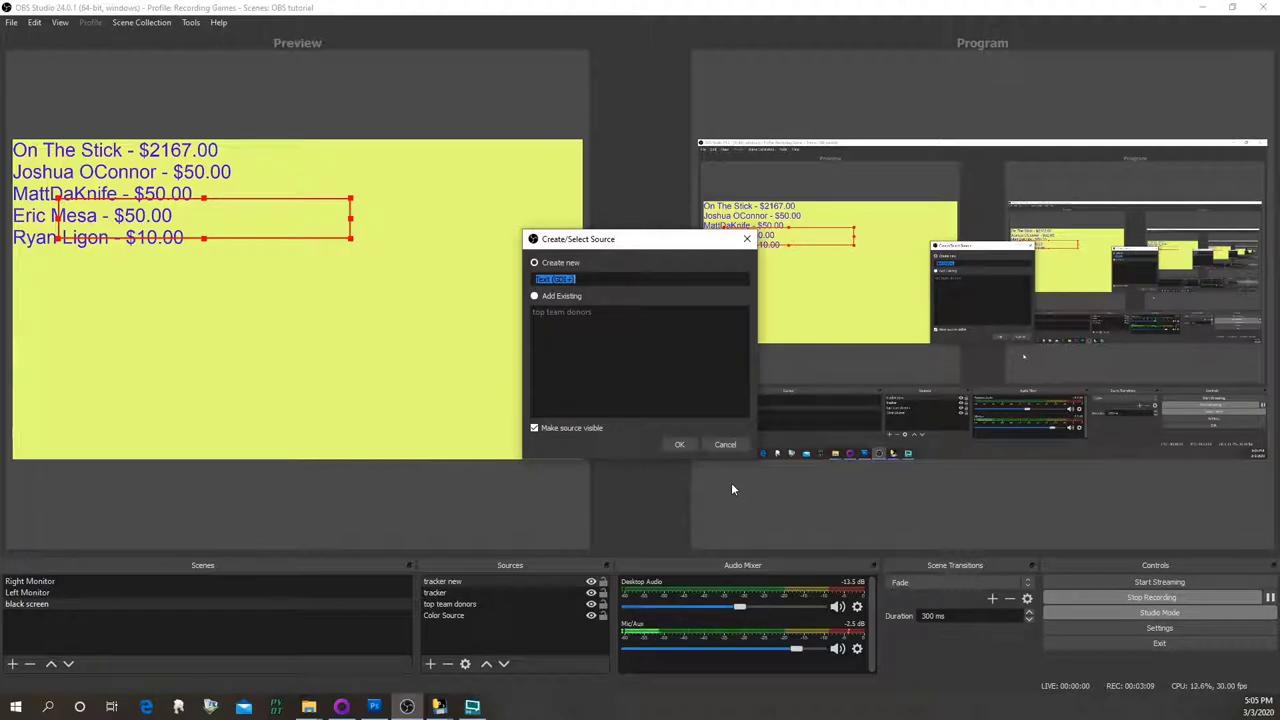
{"action": "key", "text": "BackSpace"}
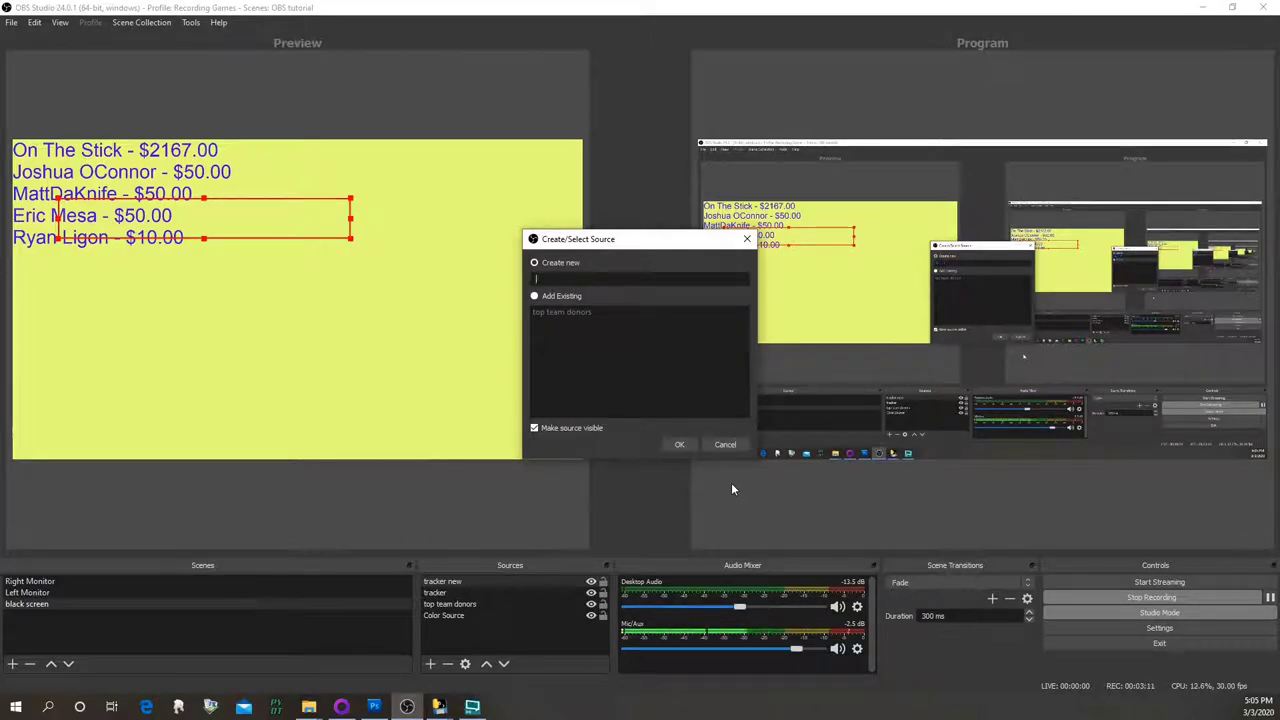
{"action": "type", "text": "last donor"}
{"action": "key", "text": "Return"}
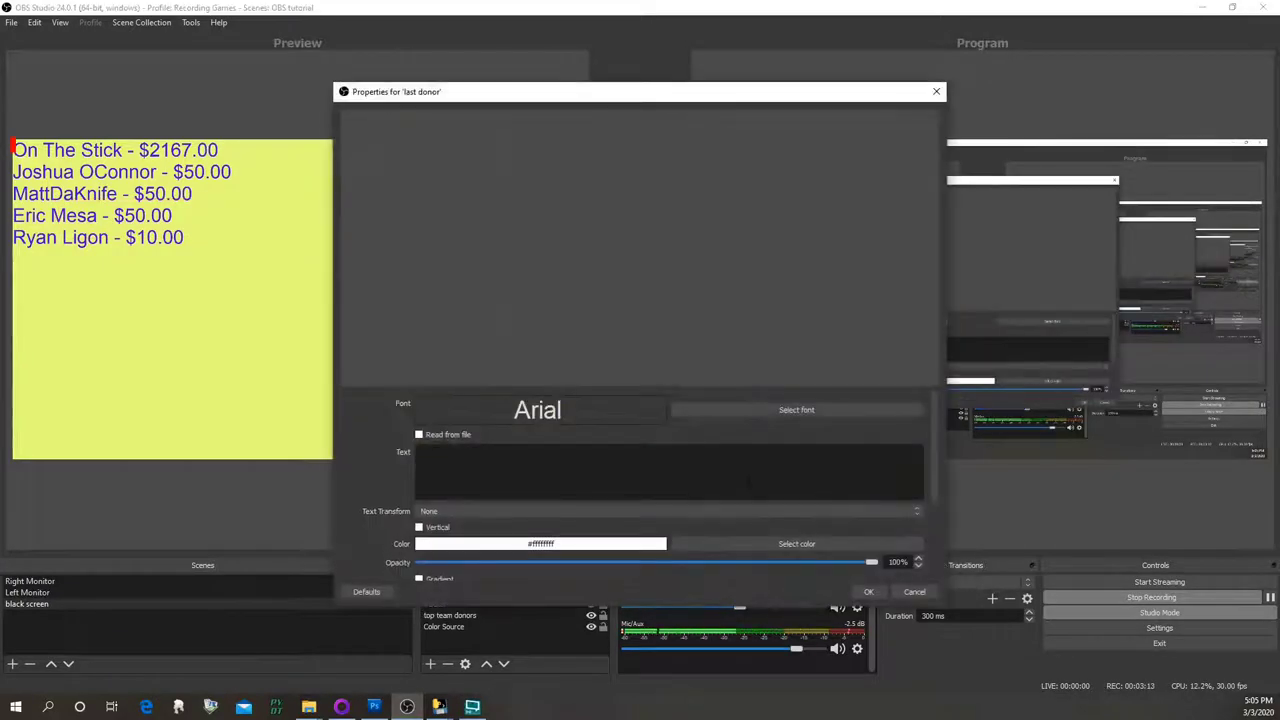
Make the last donor source read from LastDonationNameAmnt.txt in the ELtracker folder and move its text below the team donor list
{"action": "left_click", "coordinate": [427, 434]}
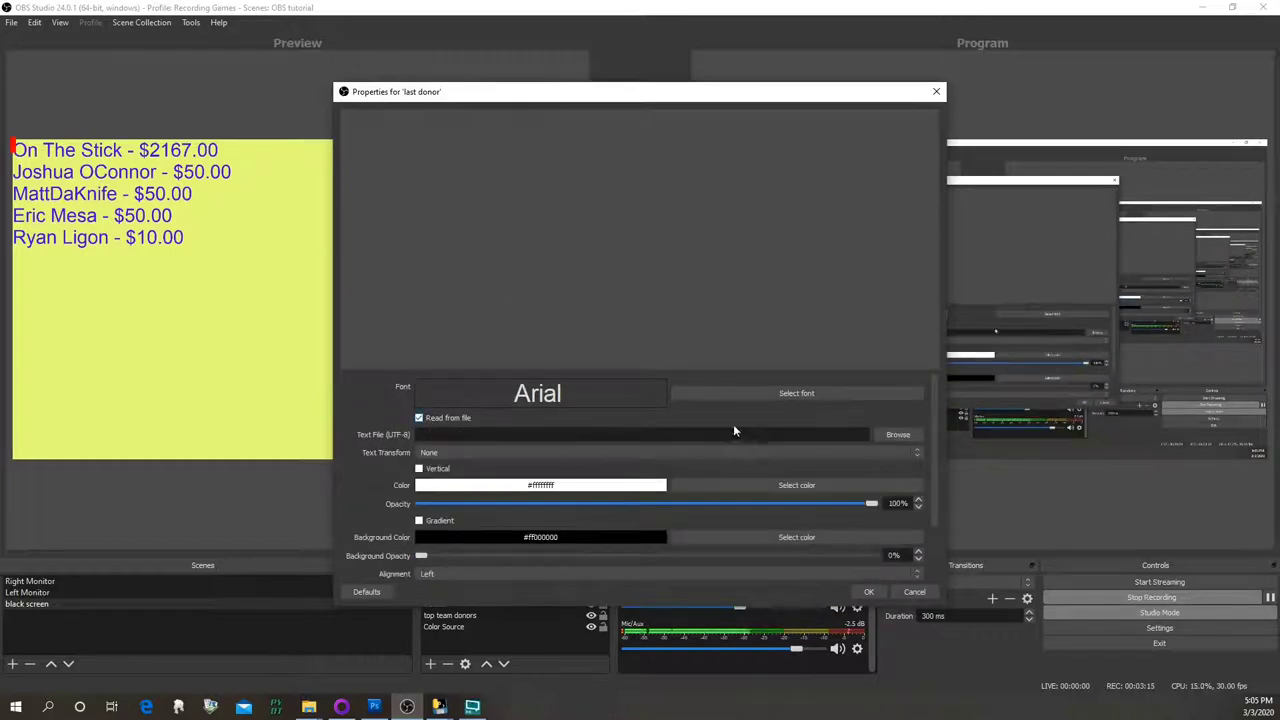
{"action": "left_click", "coordinate": [898, 434]}
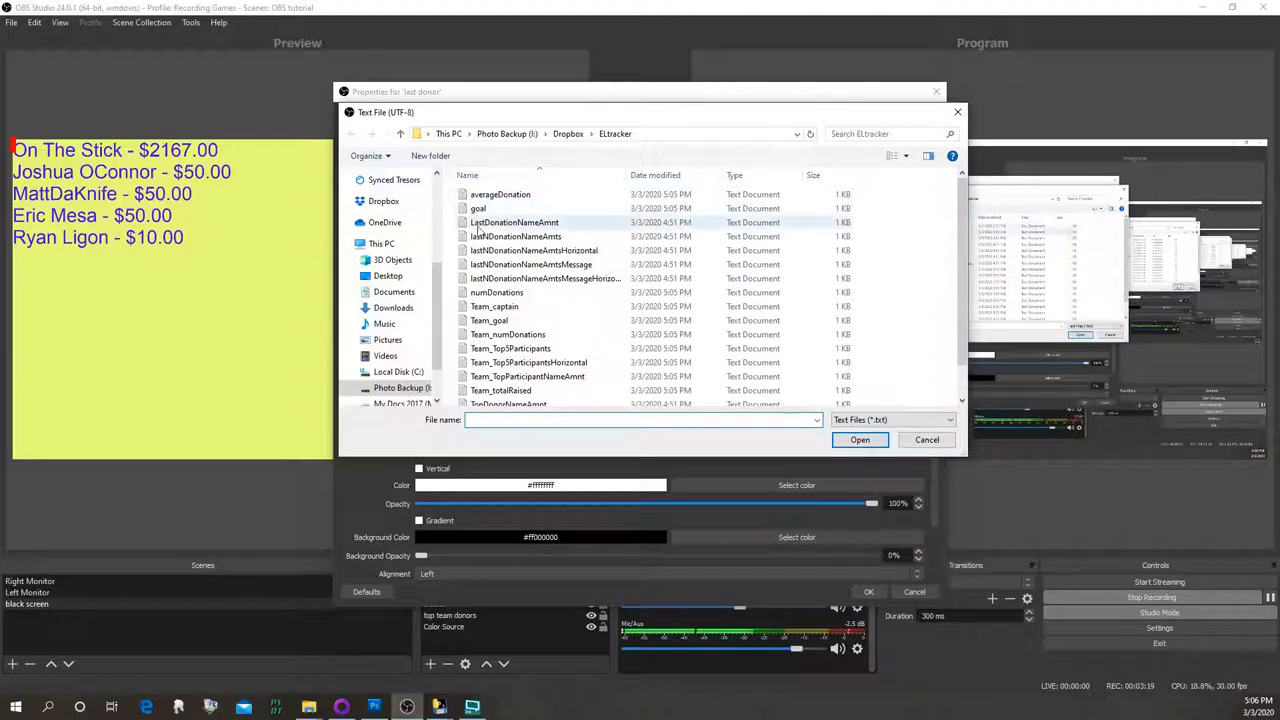
{"action": "double_click", "coordinate": [528, 224]}
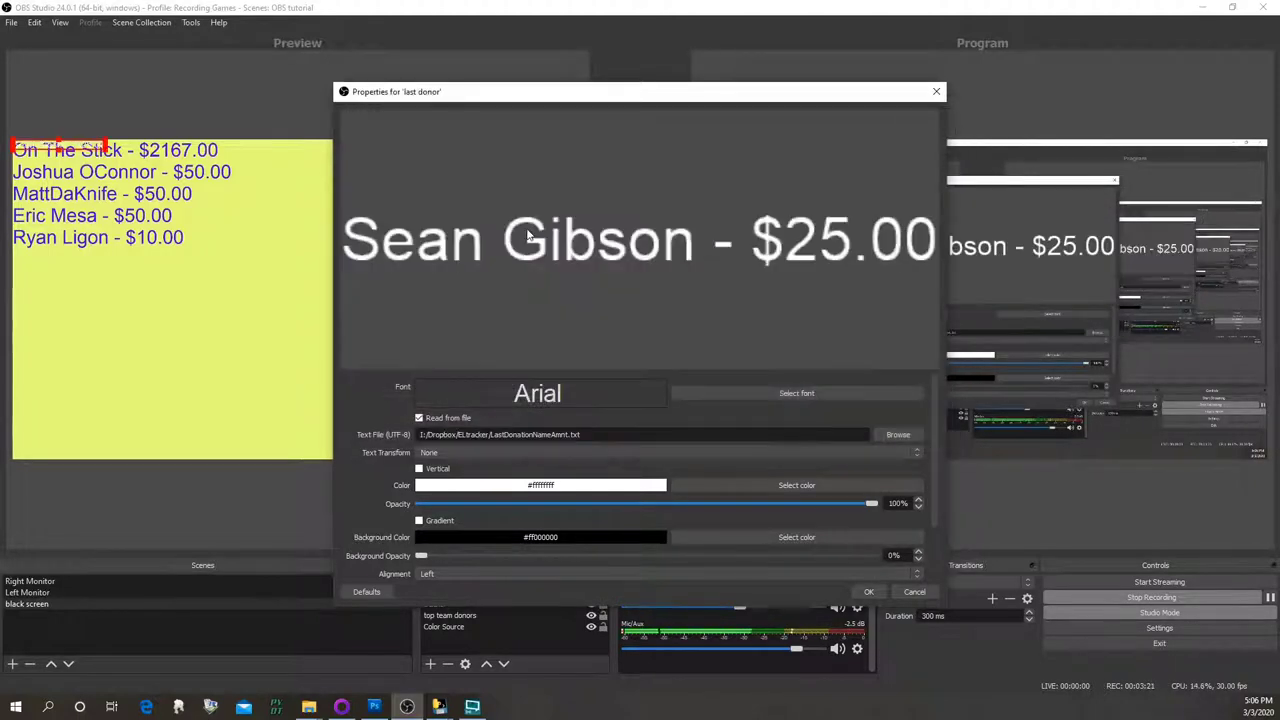
{"action": "left_click", "coordinate": [866, 592]}
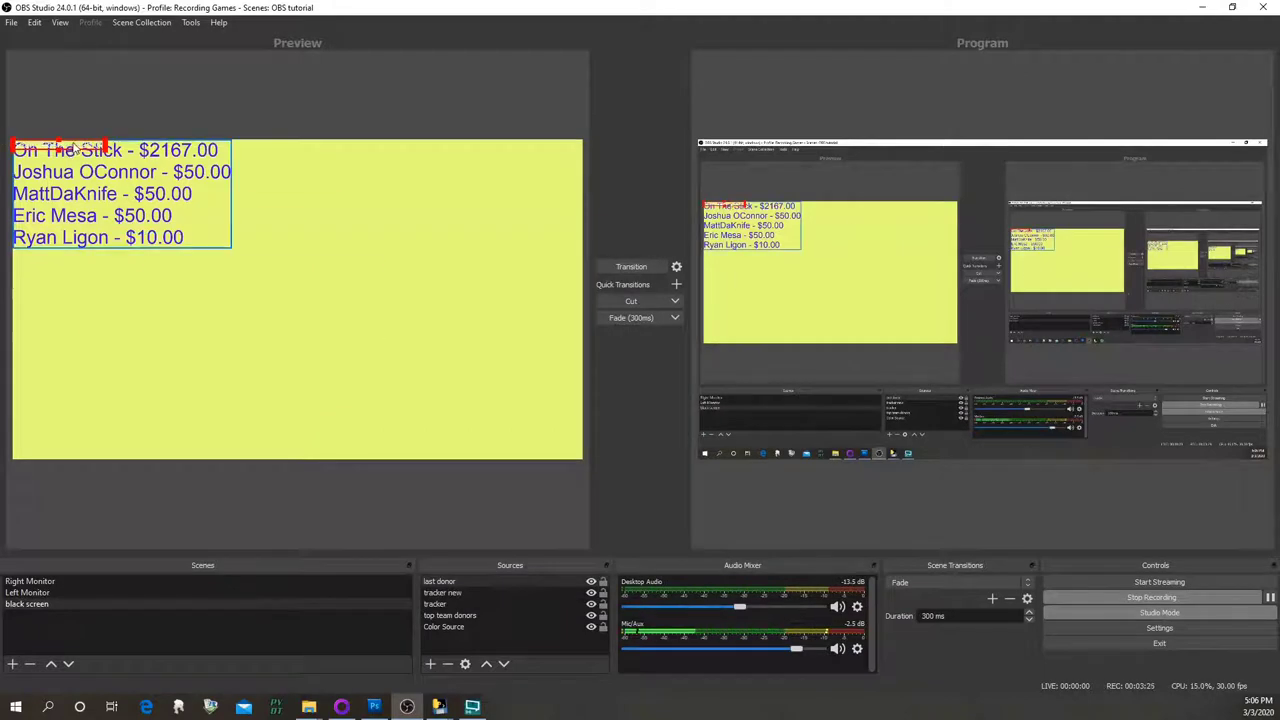
{"action": "left_click_drag", "start_coordinate": [75, 148], "coordinate": [191, 346]}
{"action": "left_click_drag", "start_coordinate": [427, 342], "coordinate": [163, 345]}
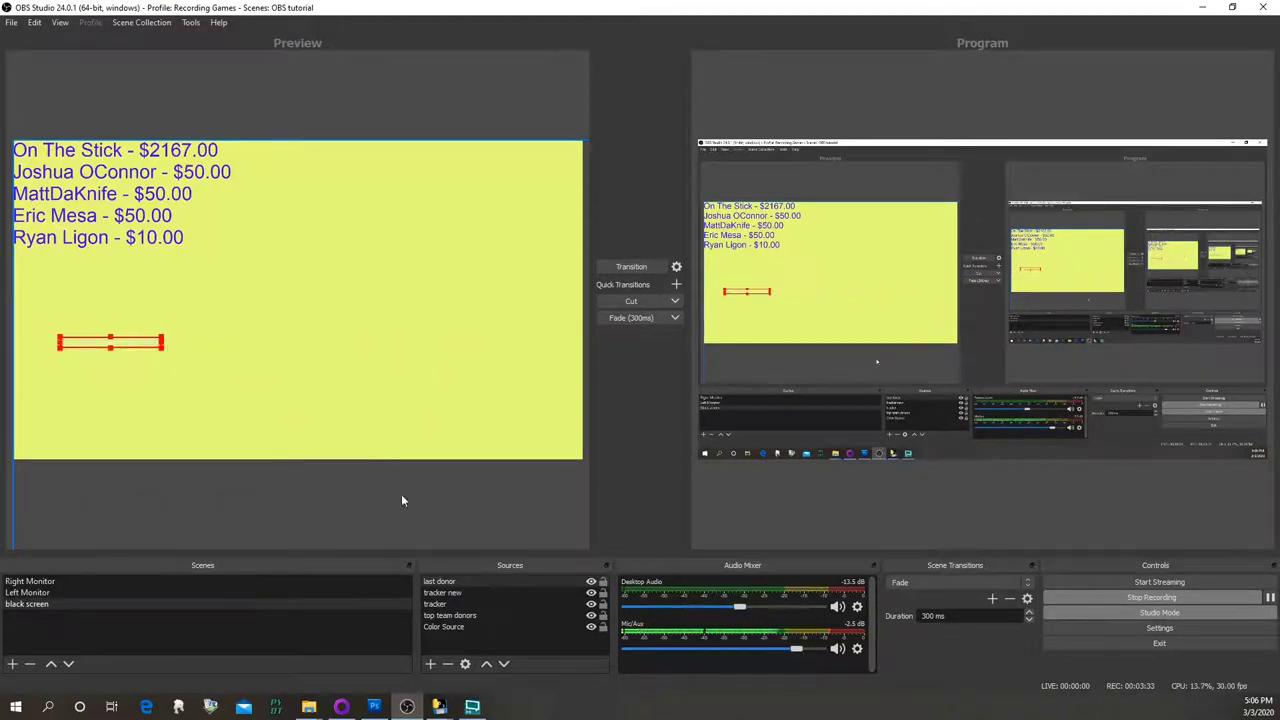
Set the last donor source's font to Arial Regular at size 48
{"action": "right_click", "coordinate": [498, 576]}
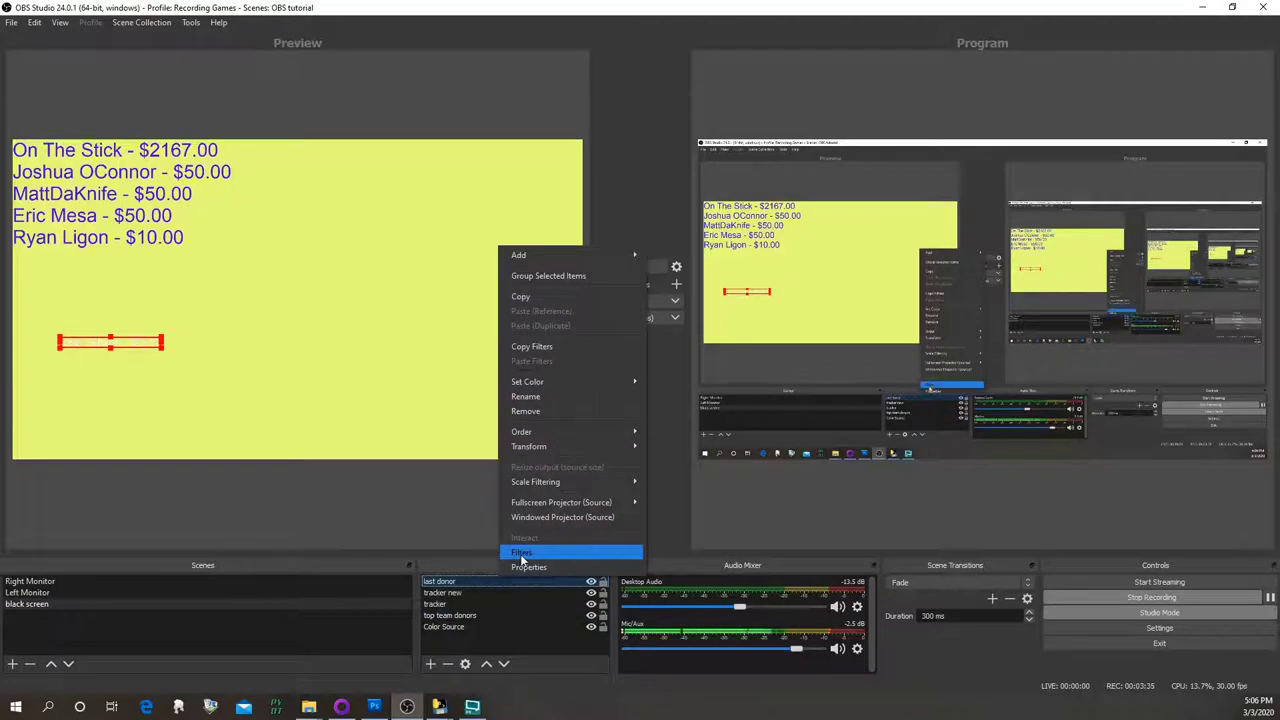
{"action": "left_click", "coordinate": [526, 567]}
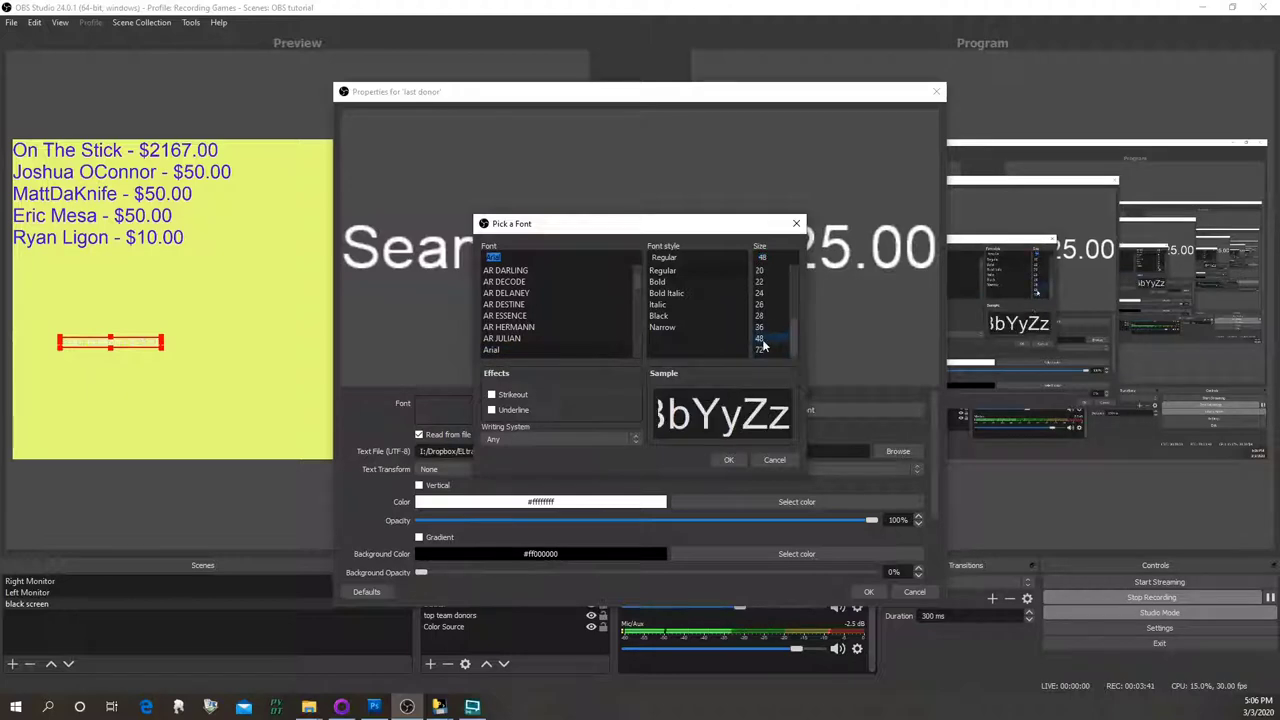
{"action": "left_click", "coordinate": [729, 460]}
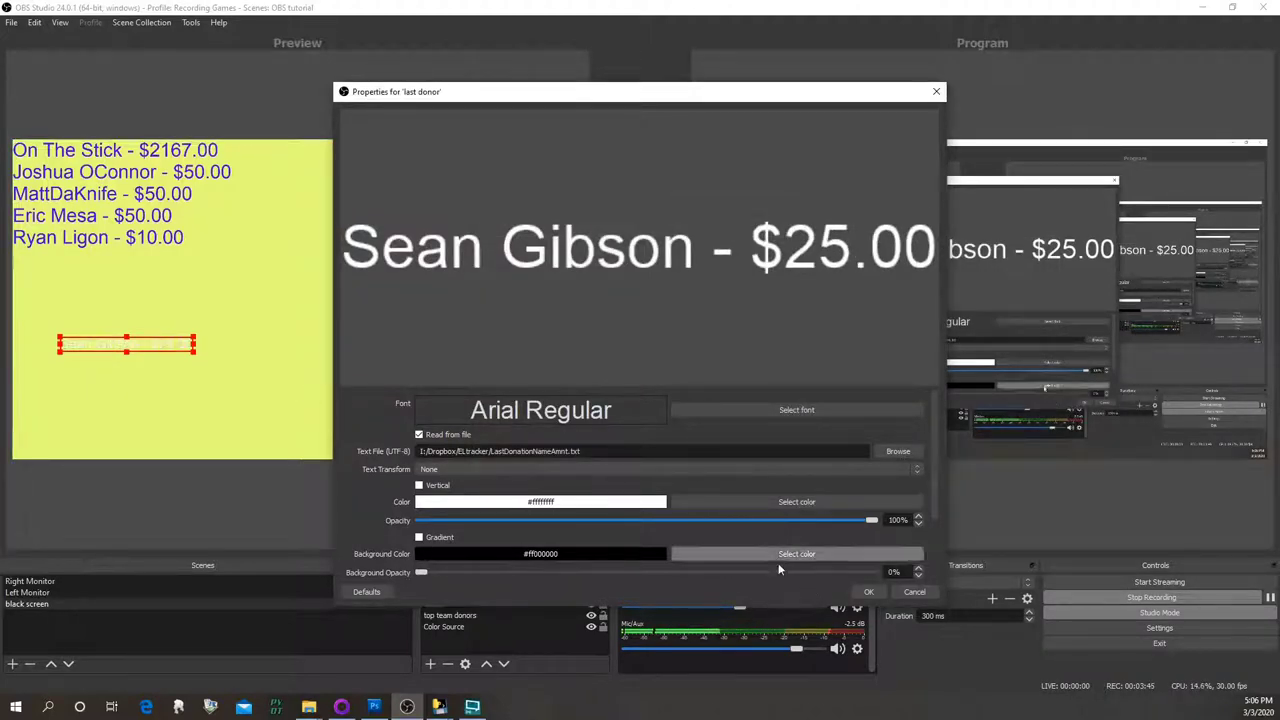
{"action": "left_click", "coordinate": [868, 591]}
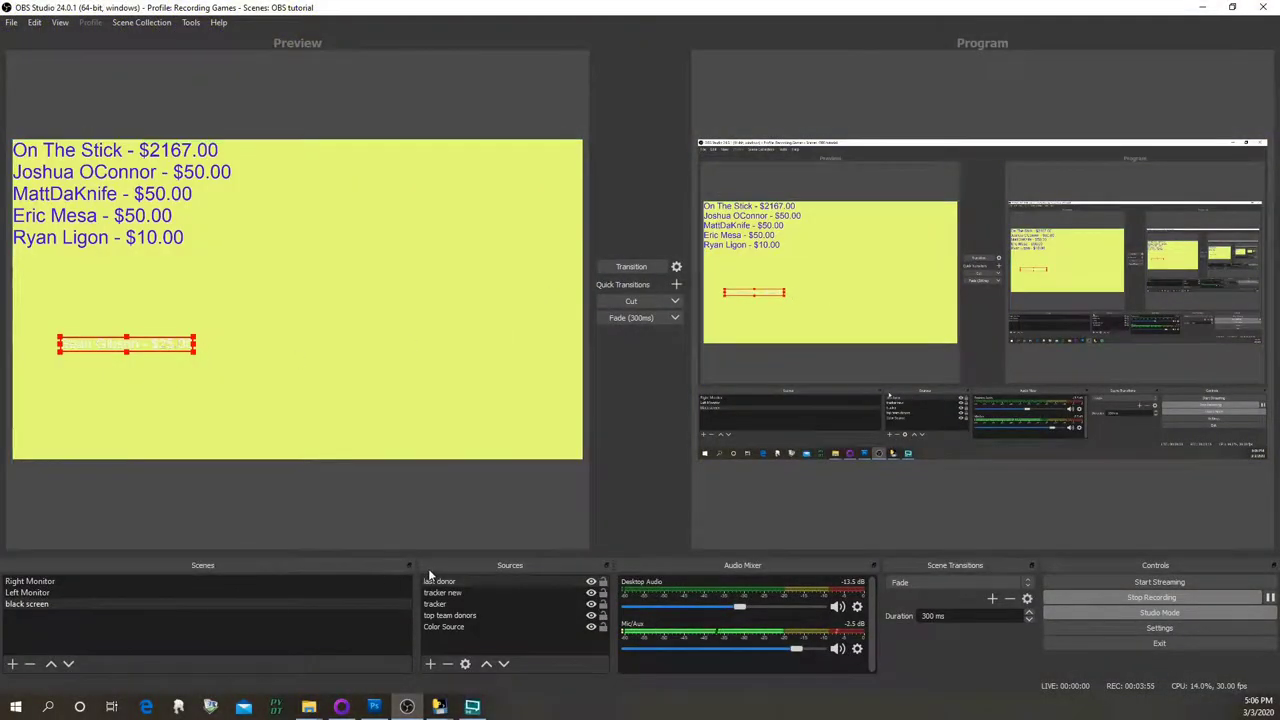
Set the last donor source's font size to 144 and move the enlarged text slightly down on the canvas
{"action": "double_click", "coordinate": [438, 581]}
{"action": "left_click", "coordinate": [753, 411]}
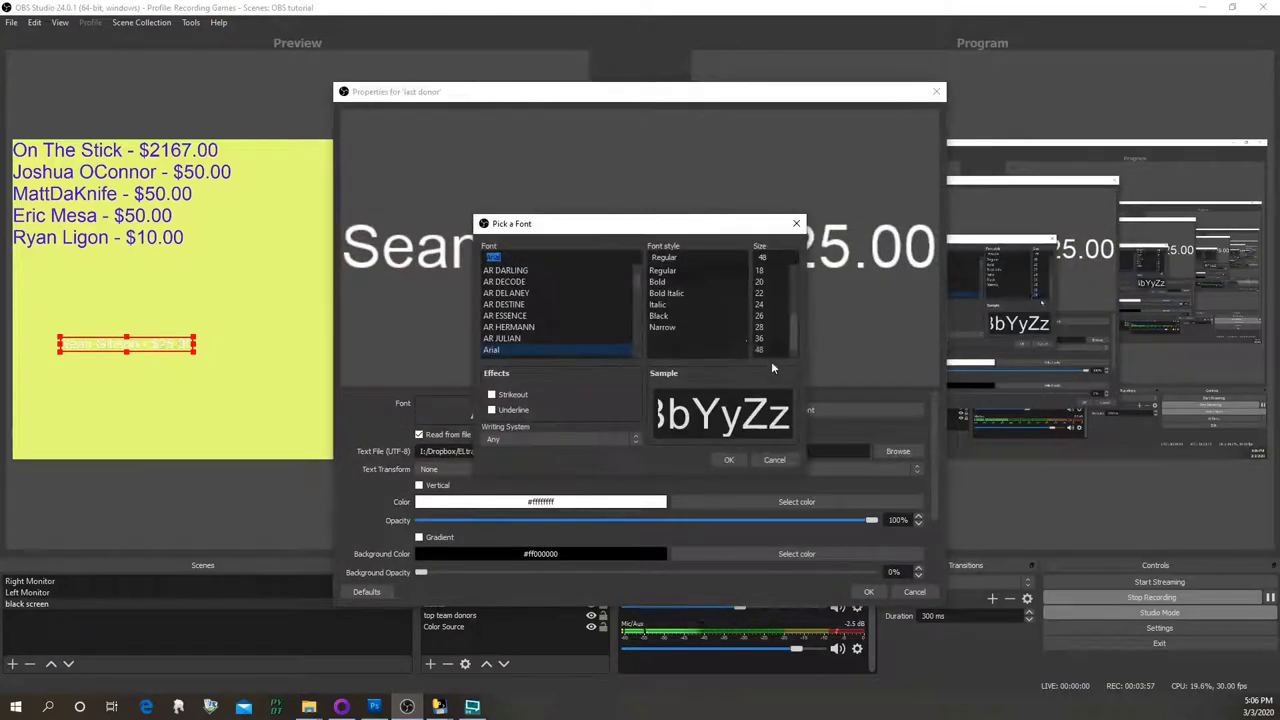
{"action": "left_click", "coordinate": [773, 350]}
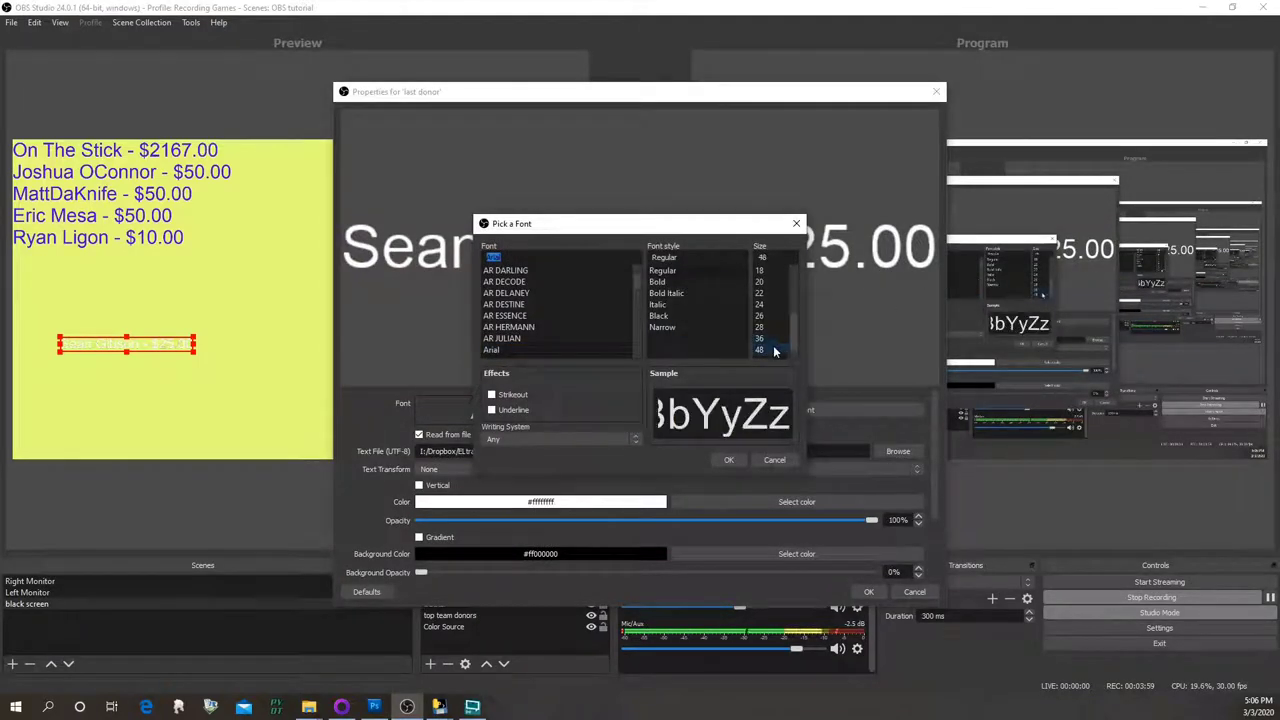
{"action": "type", "text": "144"}
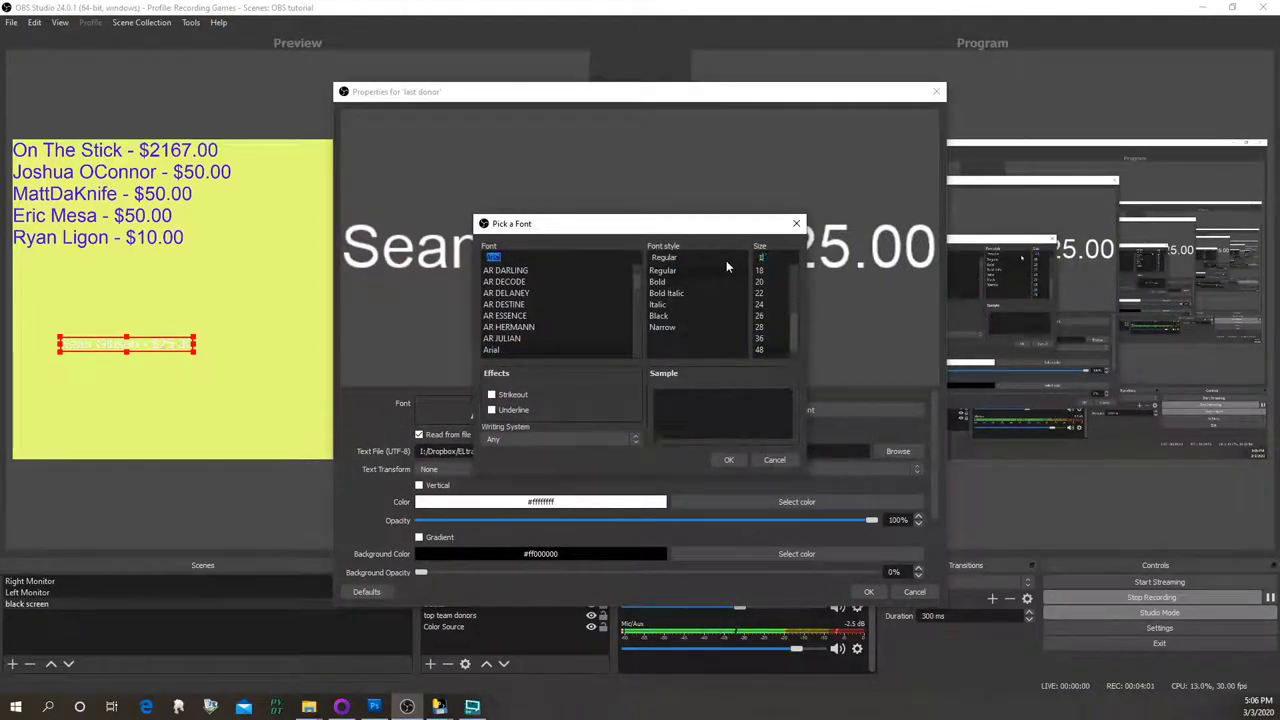
{"action": "left_click", "coordinate": [728, 459]}
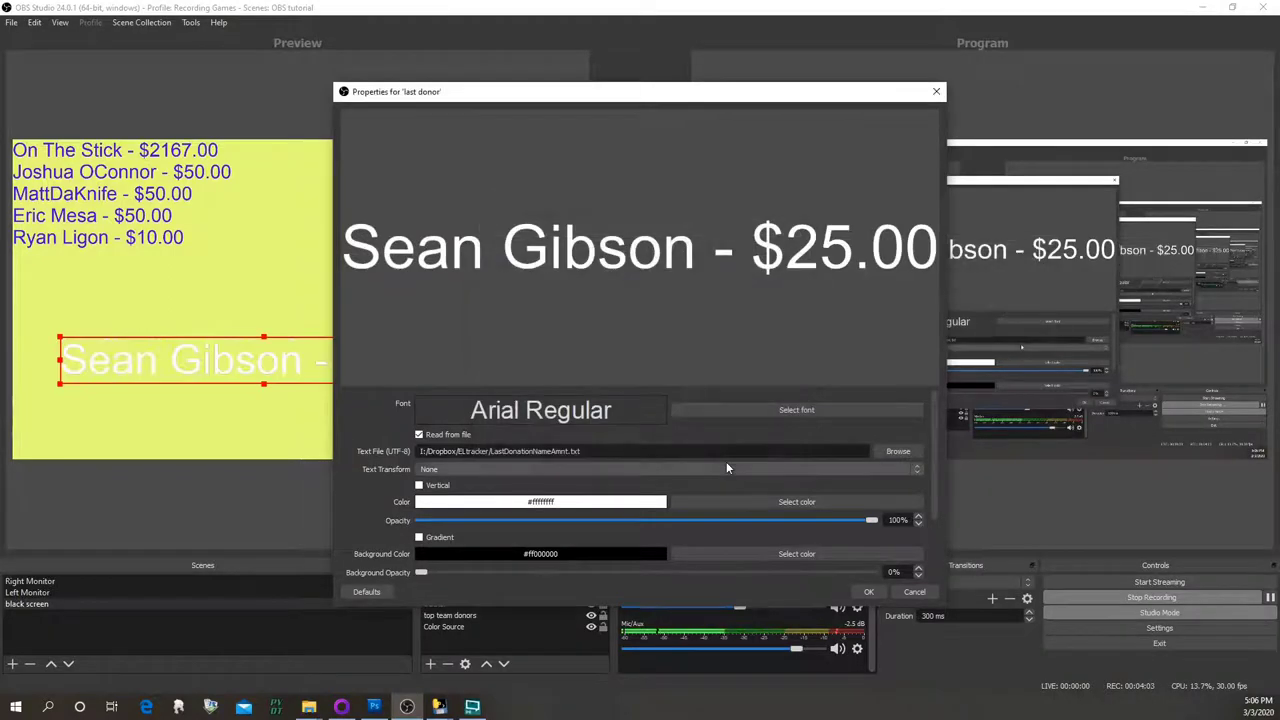
{"action": "left_click", "coordinate": [878, 592]}
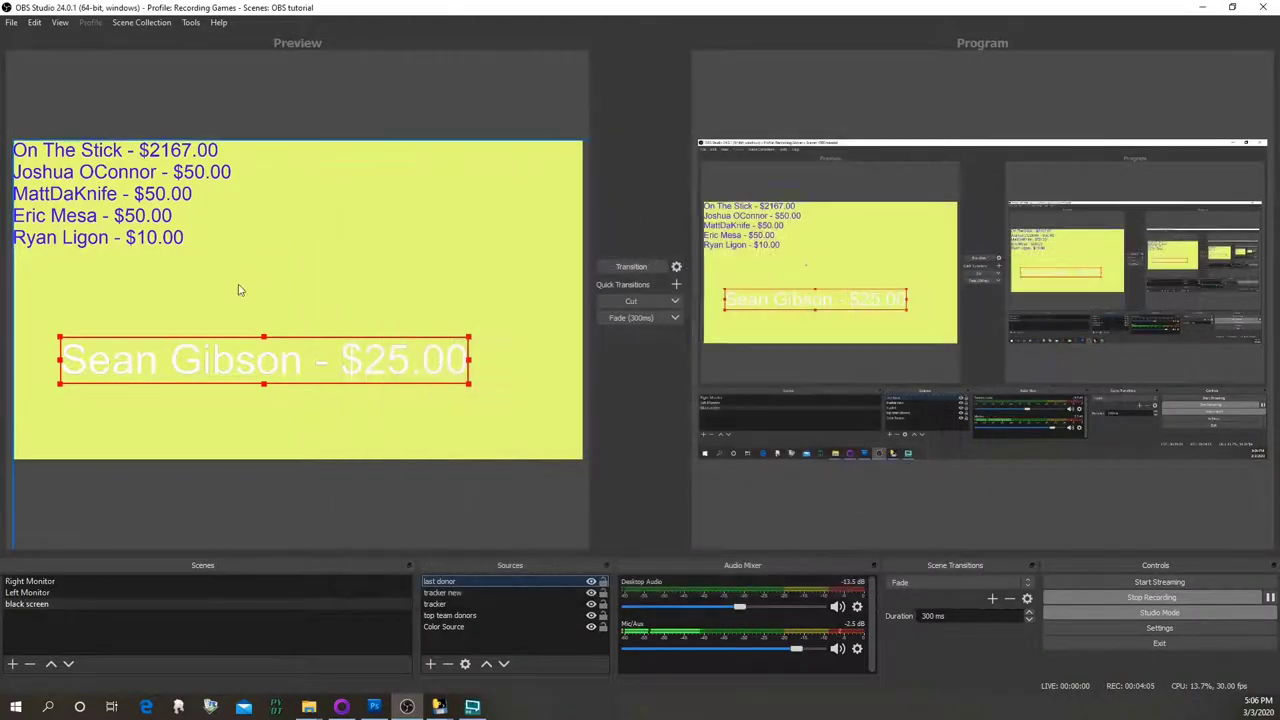
{"action": "mouse_move", "coordinate": [287, 368]}
{"action": "left_mouse_down"}
{"action": "mouse_move", "coordinate": [267, 374]}
{"action": "mouse_move", "coordinate": [285, 383]}
{"action": "left_mouse_up"}
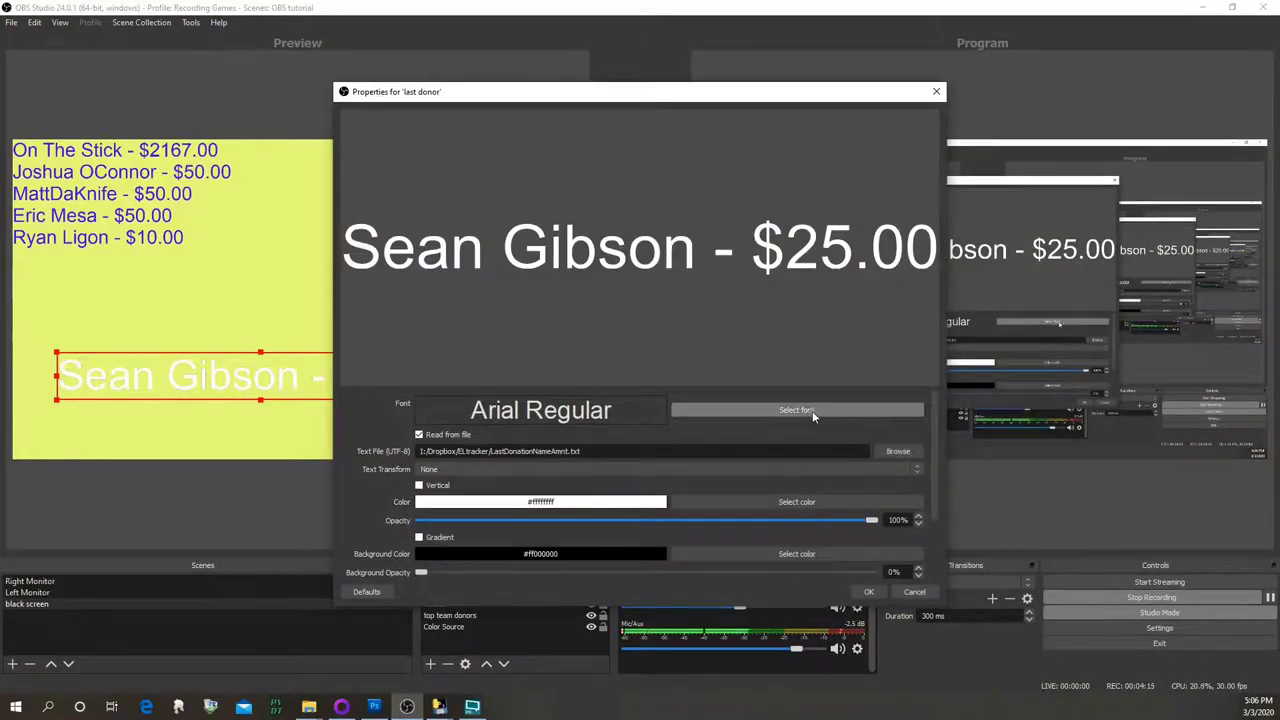
Change the last donor text color to red and move the text to the lower-left corner of the canvas
{"action": "left_click", "coordinate": [812, 414]}
{"action": "left_click", "coordinate": [757, 460]}
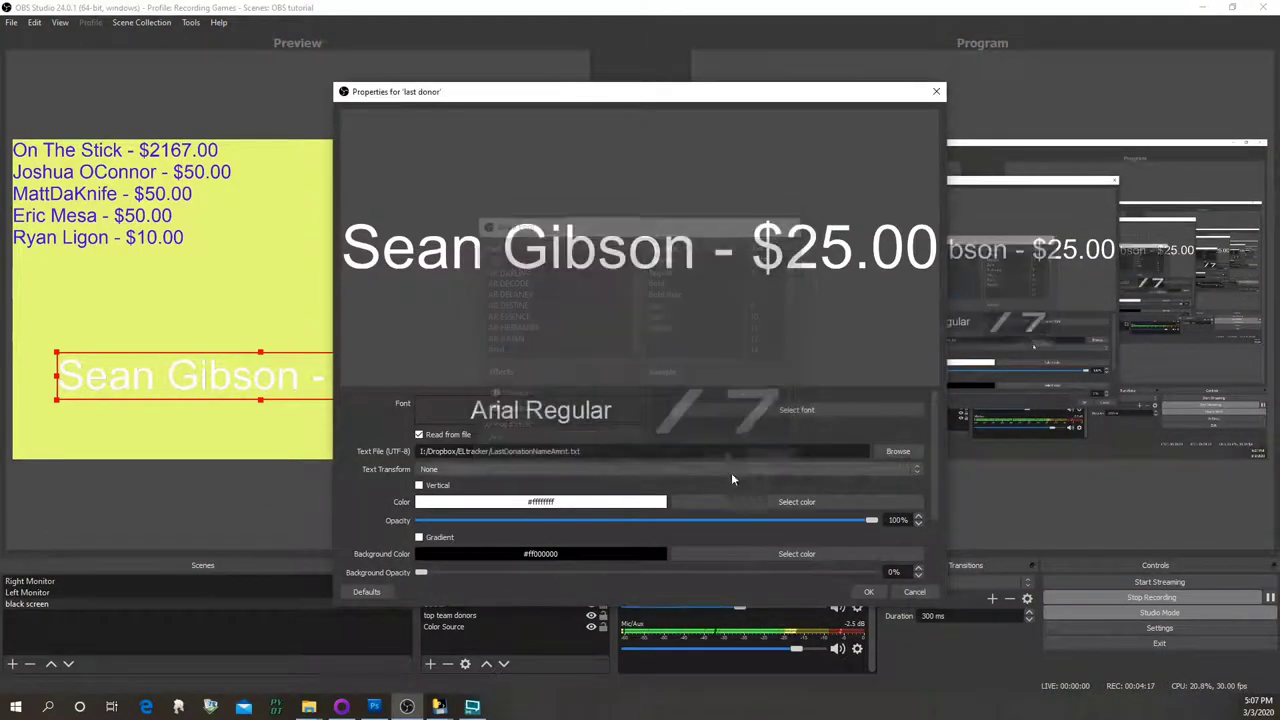
{"action": "left_click", "coordinate": [797, 501]}
{"action": "left_click", "coordinate": [663, 254]}
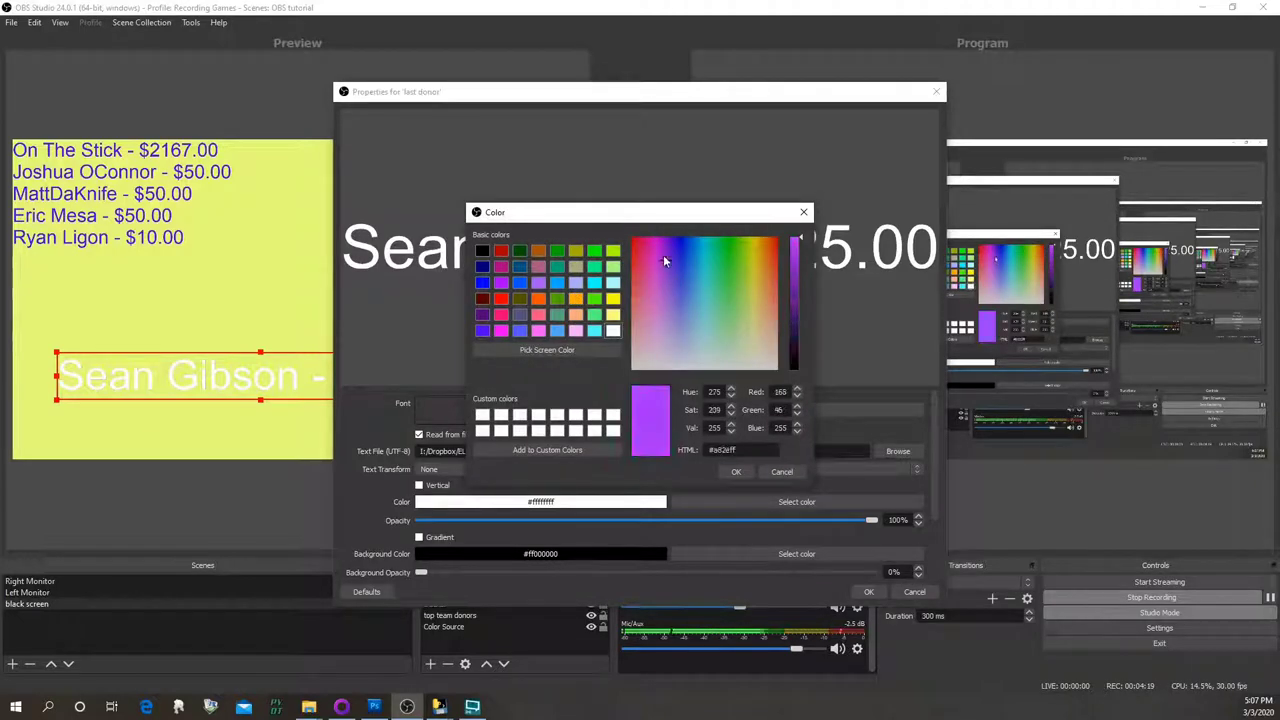
{"action": "left_click", "coordinate": [633, 239]}
{"action": "left_click", "coordinate": [735, 471]}
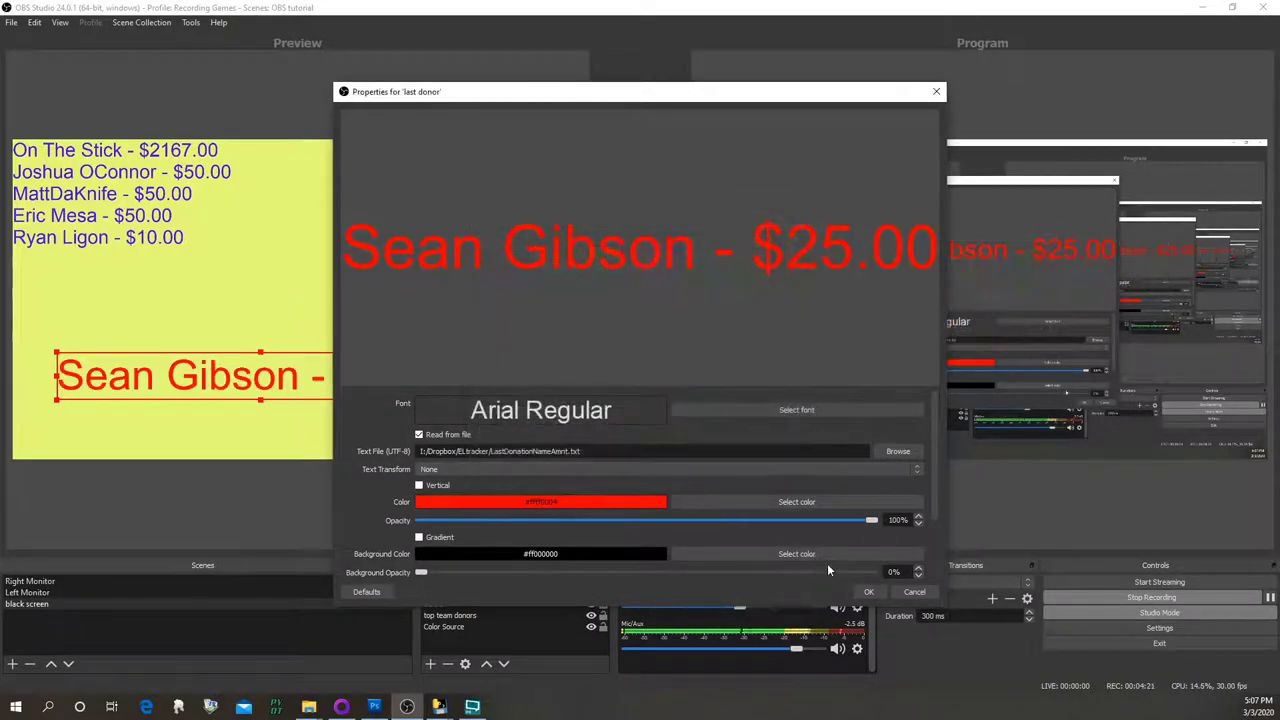
{"action": "left_click", "coordinate": [868, 591]}
{"action": "left_click_drag", "start_coordinate": [227, 360], "coordinate": [190, 430]}
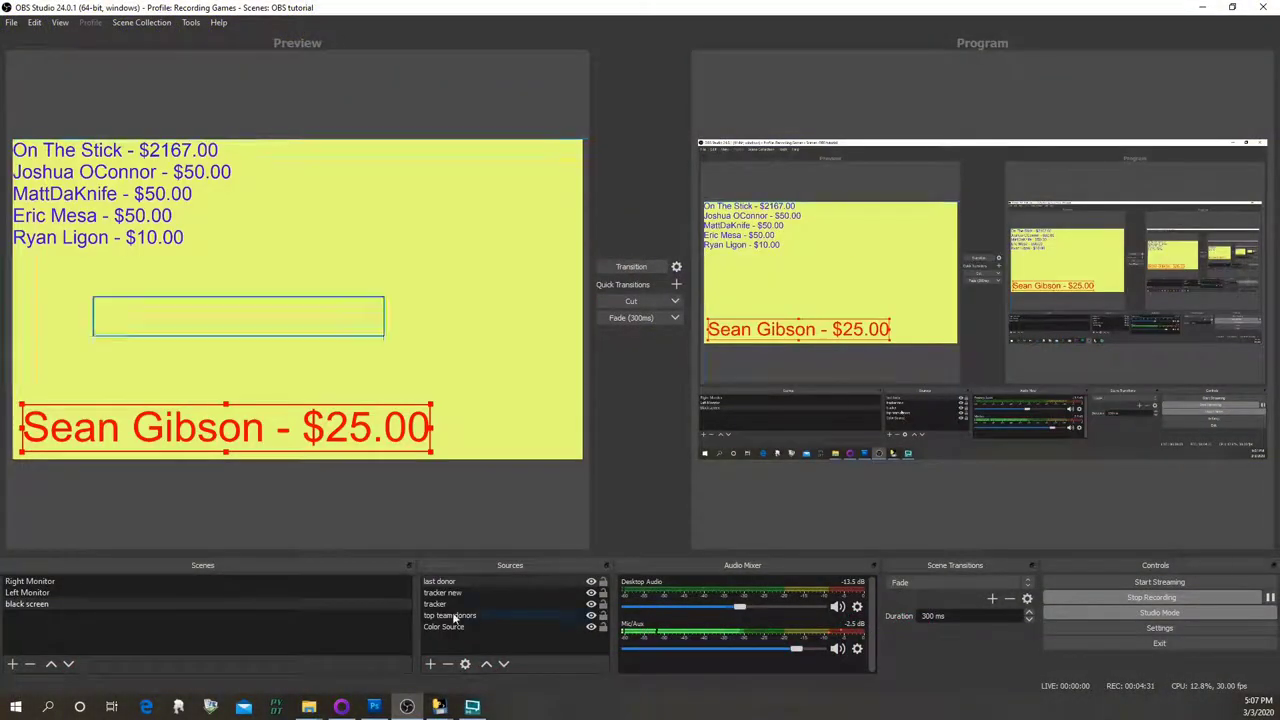
Add a new Text (GDI+) source named "scrolling" to the black screen scene
{"action": "left_click", "coordinate": [431, 667]}
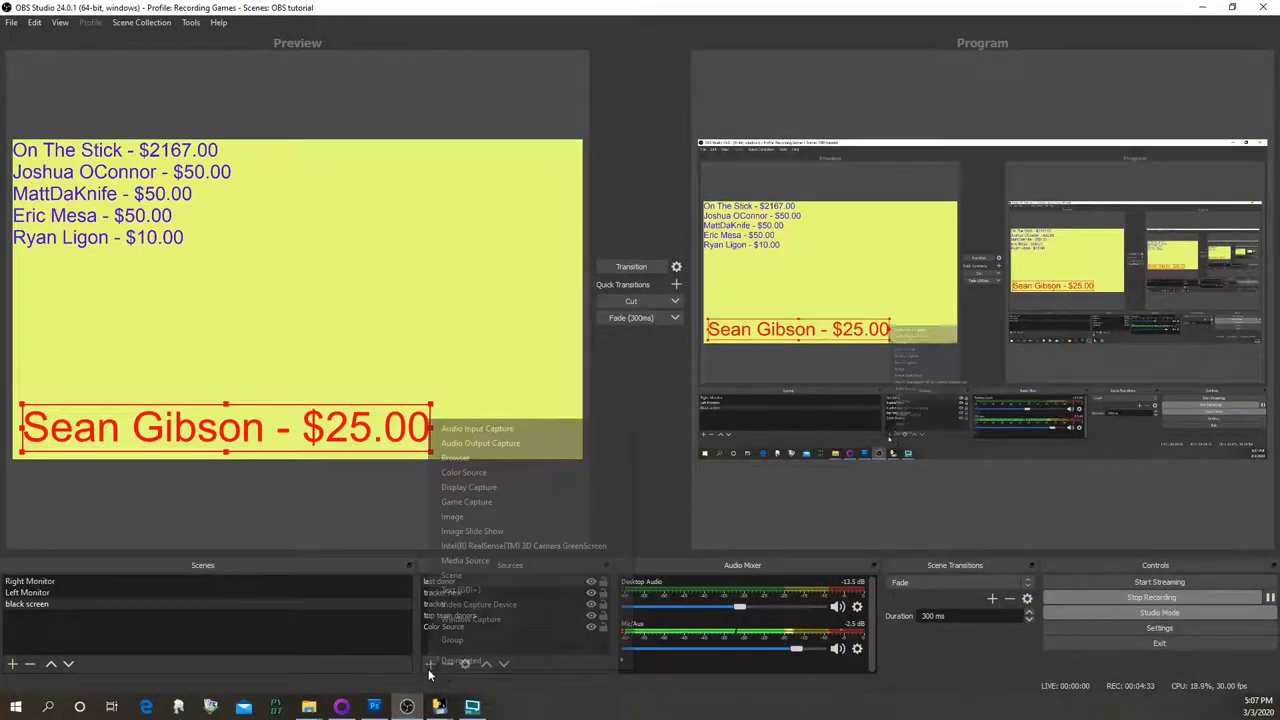
{"action": "left_click", "coordinate": [482, 592]}
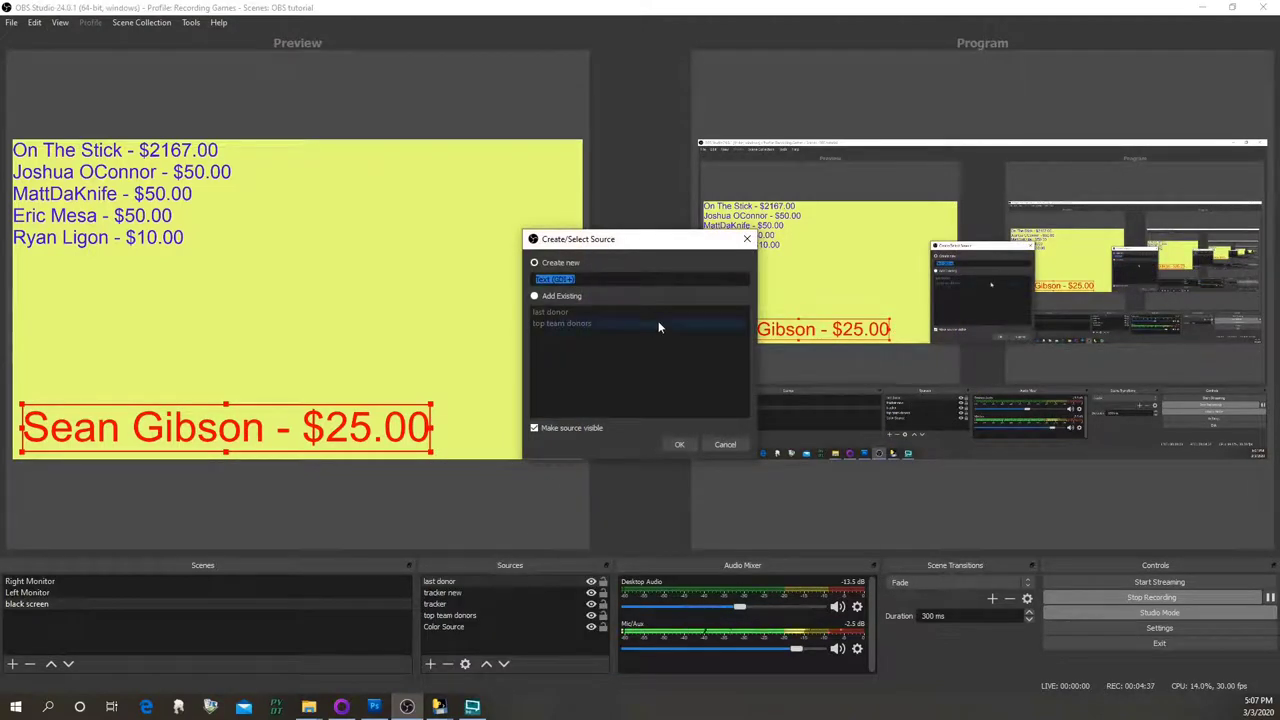
{"action": "type", "text": "scrolling"}
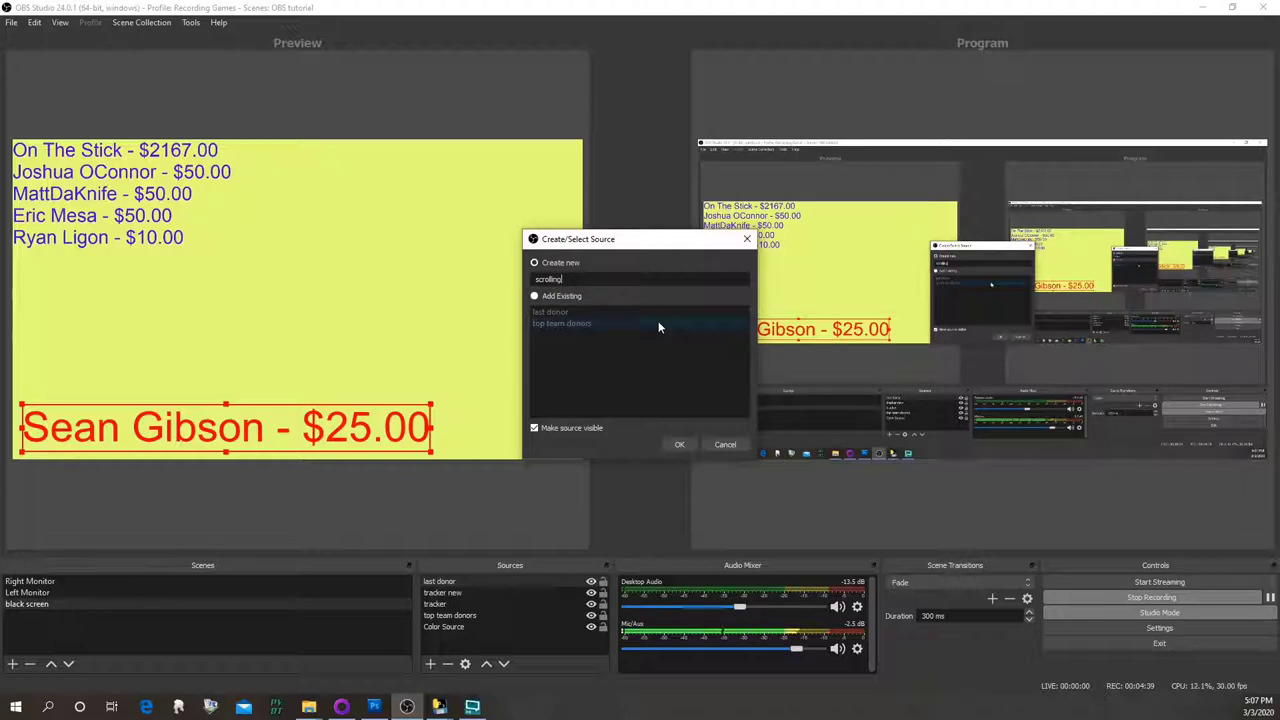
{"action": "left_click", "coordinate": [679, 444]}
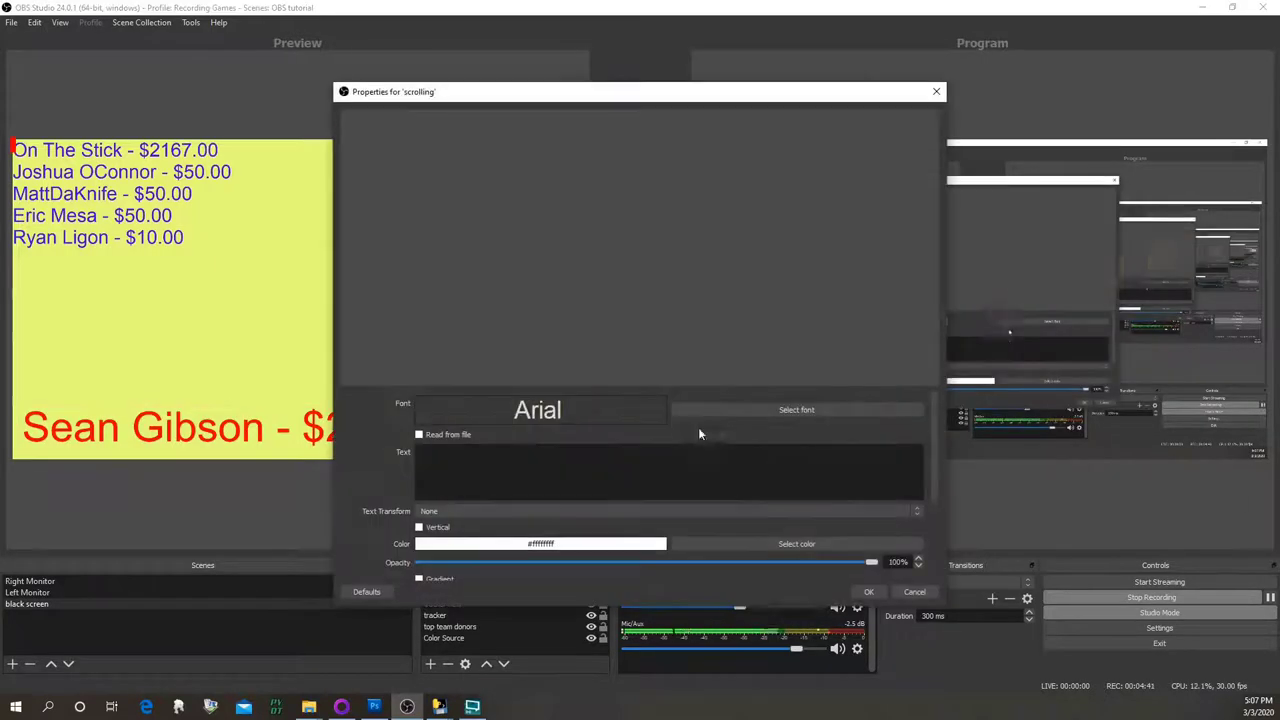
Make the scrolling source read from lastNDonationNameAmtsHorizontal.txt in the ELtracker folder, and switch it to lastNDonationNameAmtsMessage.txt
{"action": "left_click", "coordinate": [438, 435]}
{"action": "left_click", "coordinate": [897, 435]}
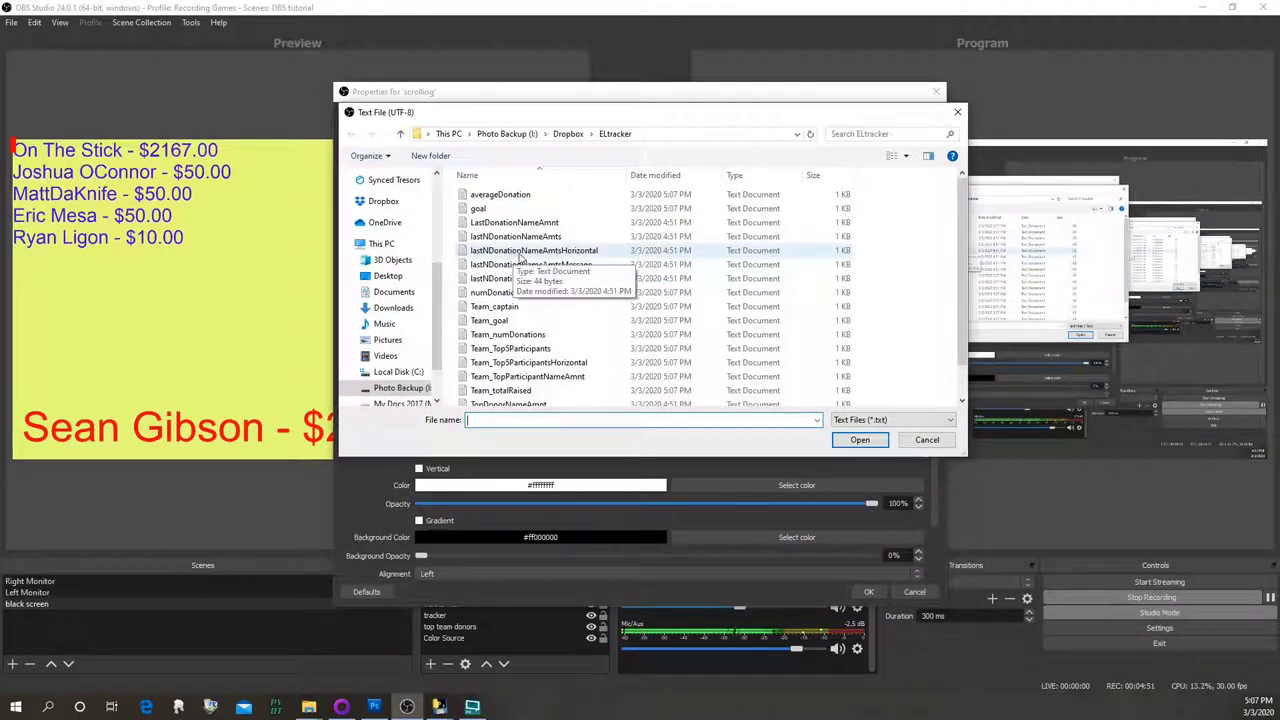
{"action": "double_click", "coordinate": [557, 252]}
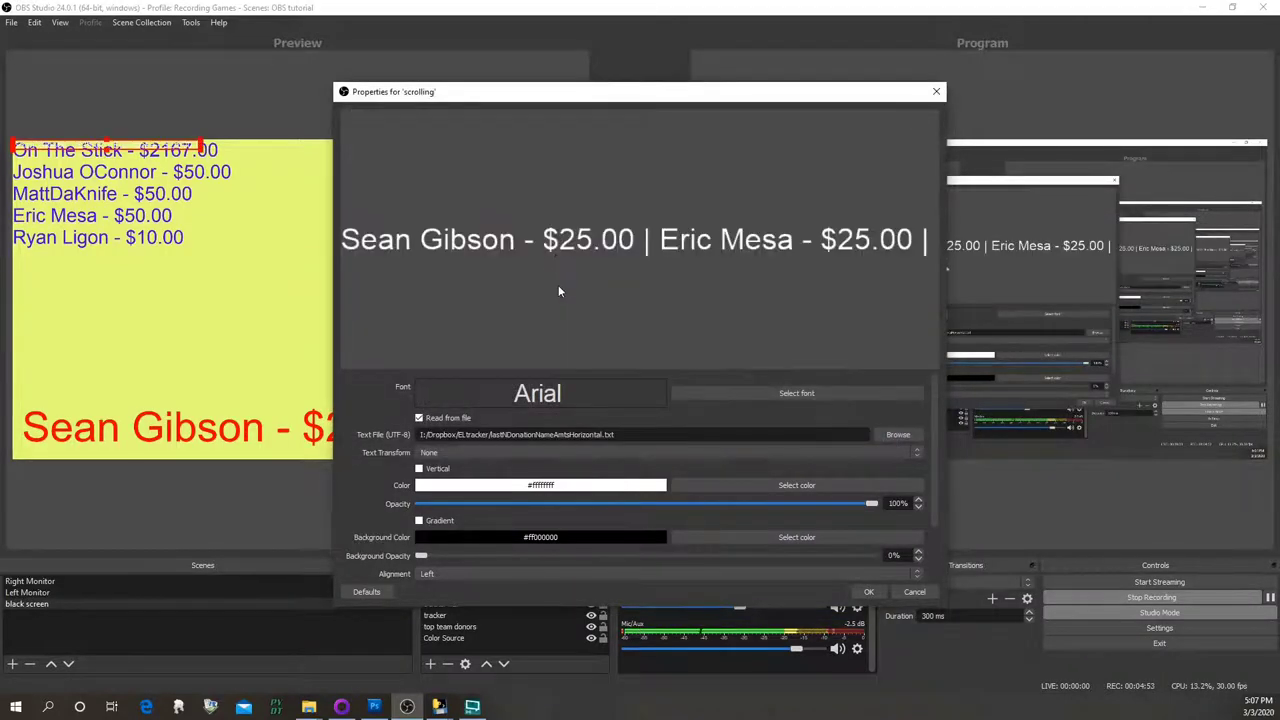
{"action": "left_click", "coordinate": [906, 436]}
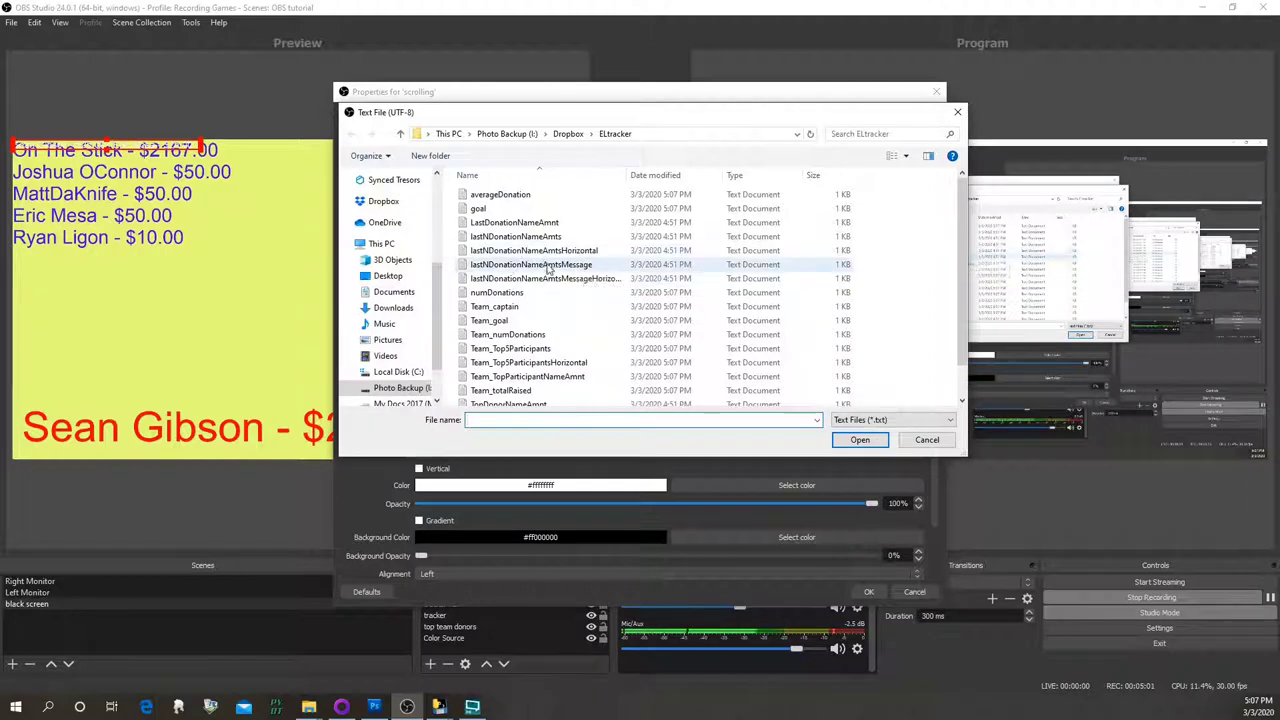
{"action": "double_click", "coordinate": [559, 265]}
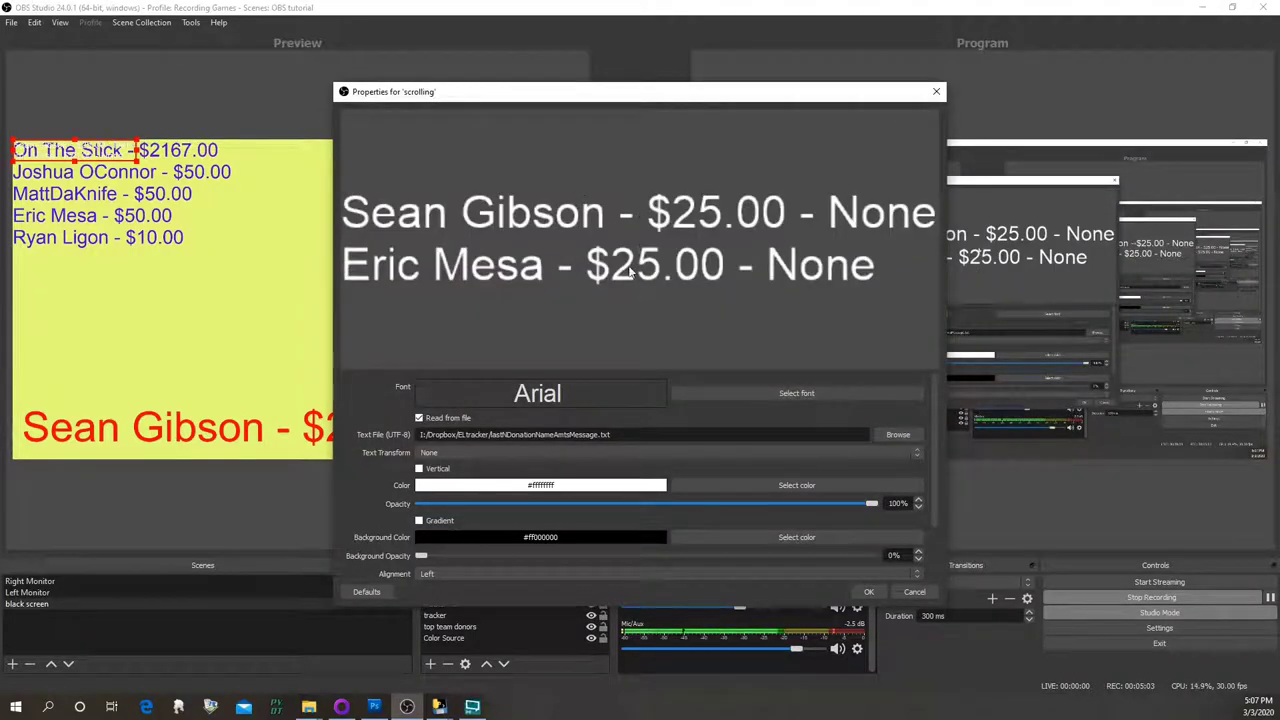
Switch the scrolling source's text file to lastNDonationNameAmts.txt and back to lastNDonationNameAmtsHorizontal.txt in the ELtracker folder
{"action": "left_click", "coordinate": [898, 434]}
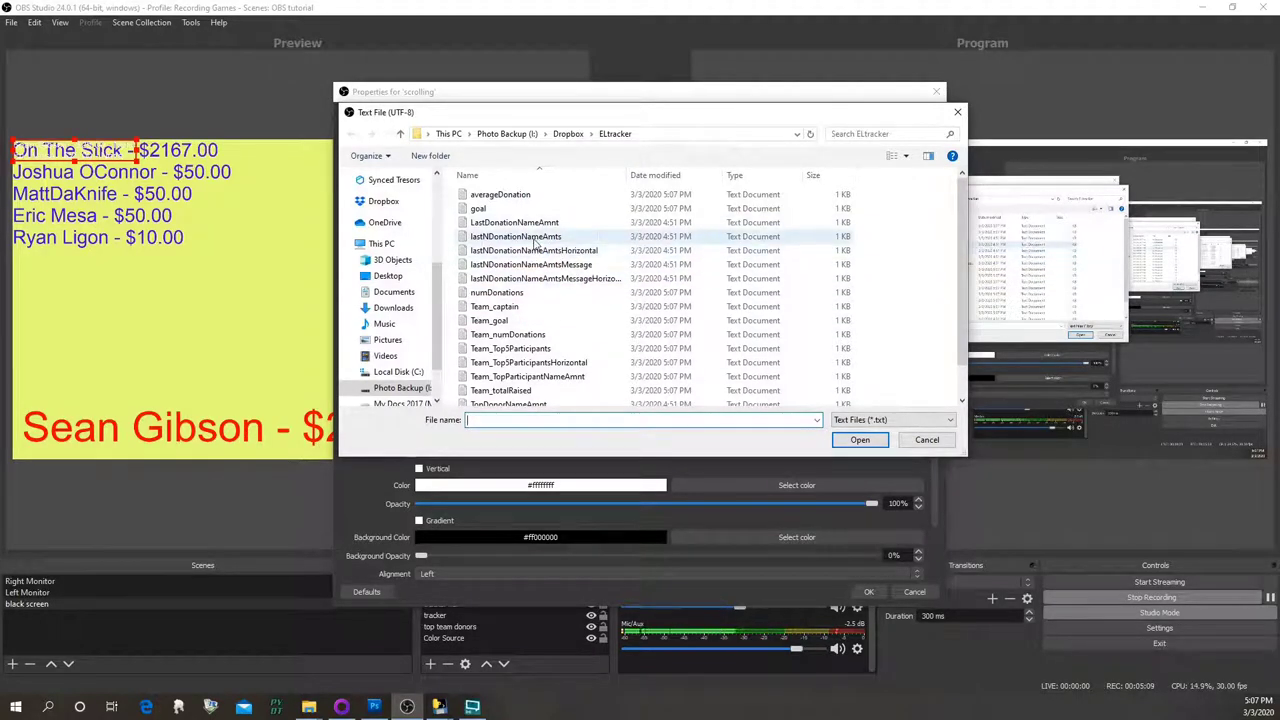
{"action": "double_click", "coordinate": [533, 238]}
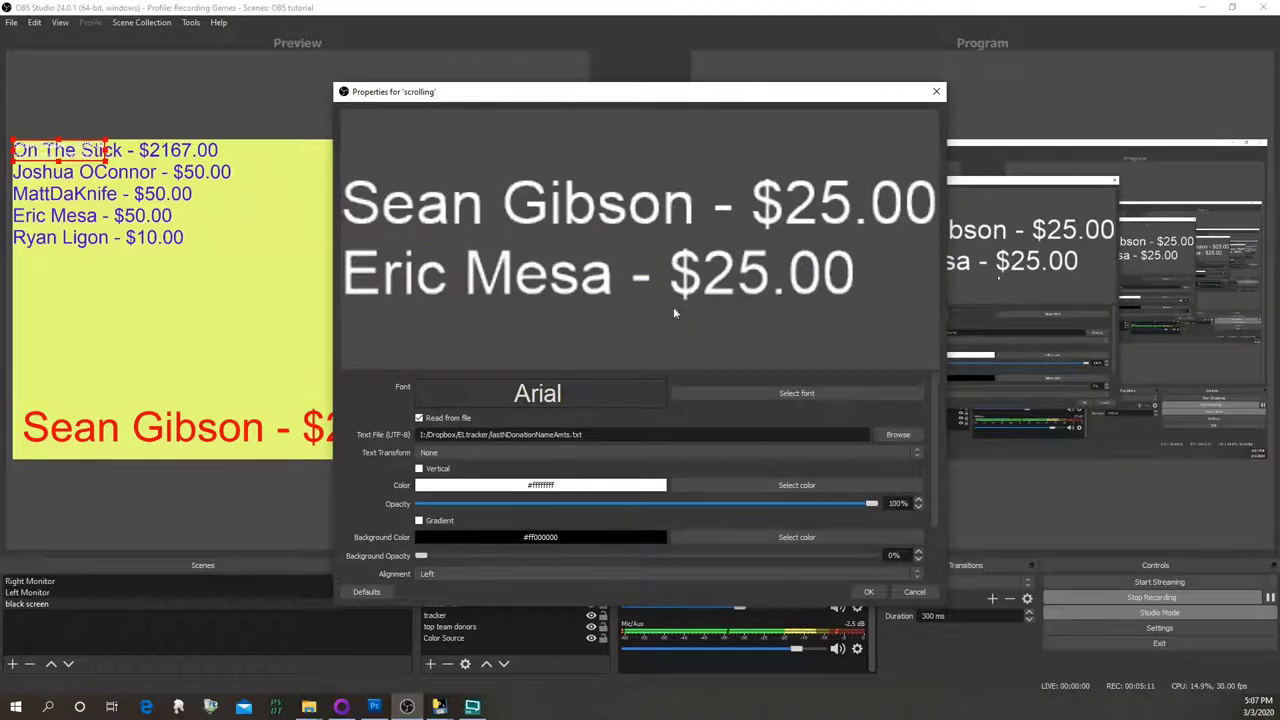
{"action": "left_click", "coordinate": [897, 434]}
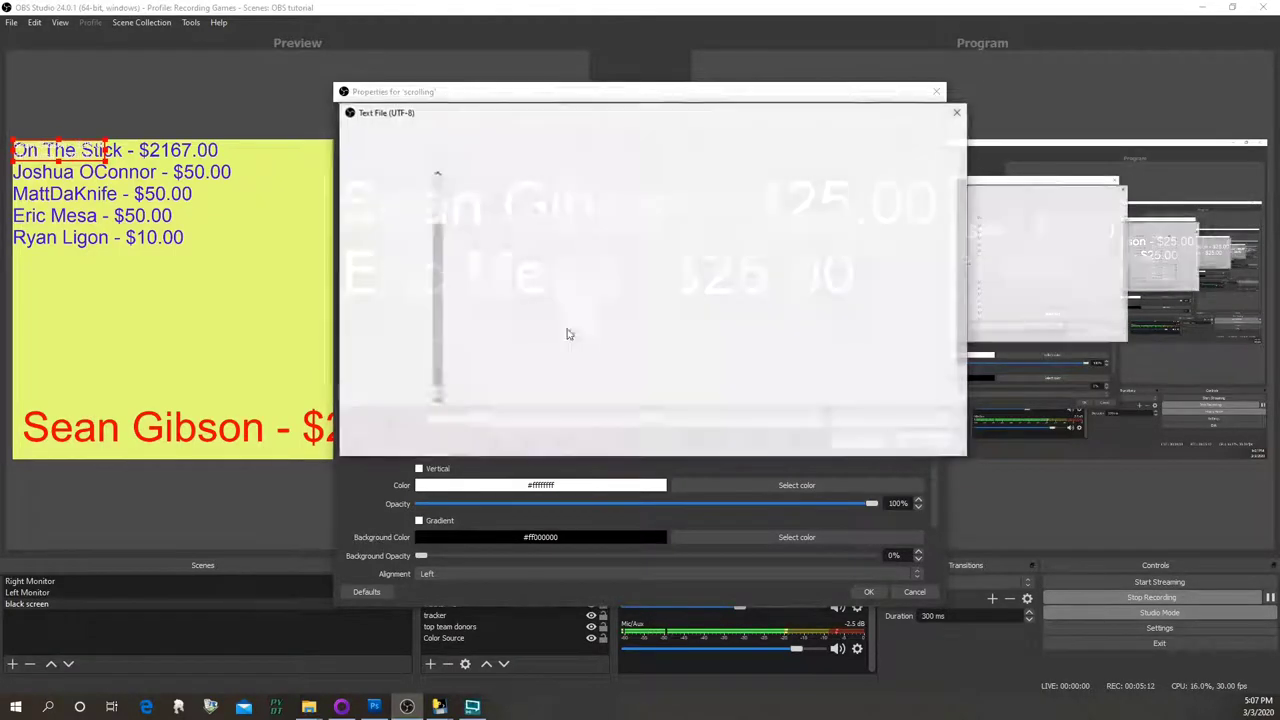
{"action": "double_click", "coordinate": [545, 251]}
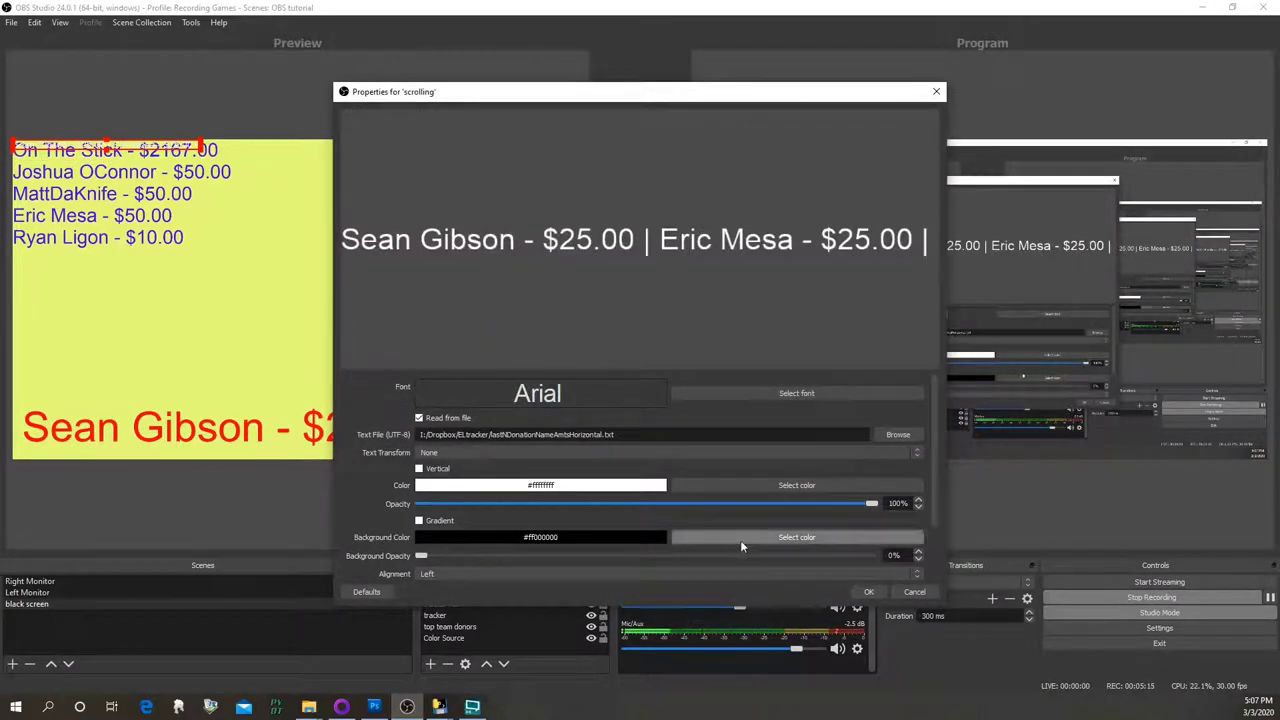
Set the scrolling source's font size to 72 and move its text down the canvas, below the top team donors list
{"action": "left_click", "coordinate": [850, 394]}
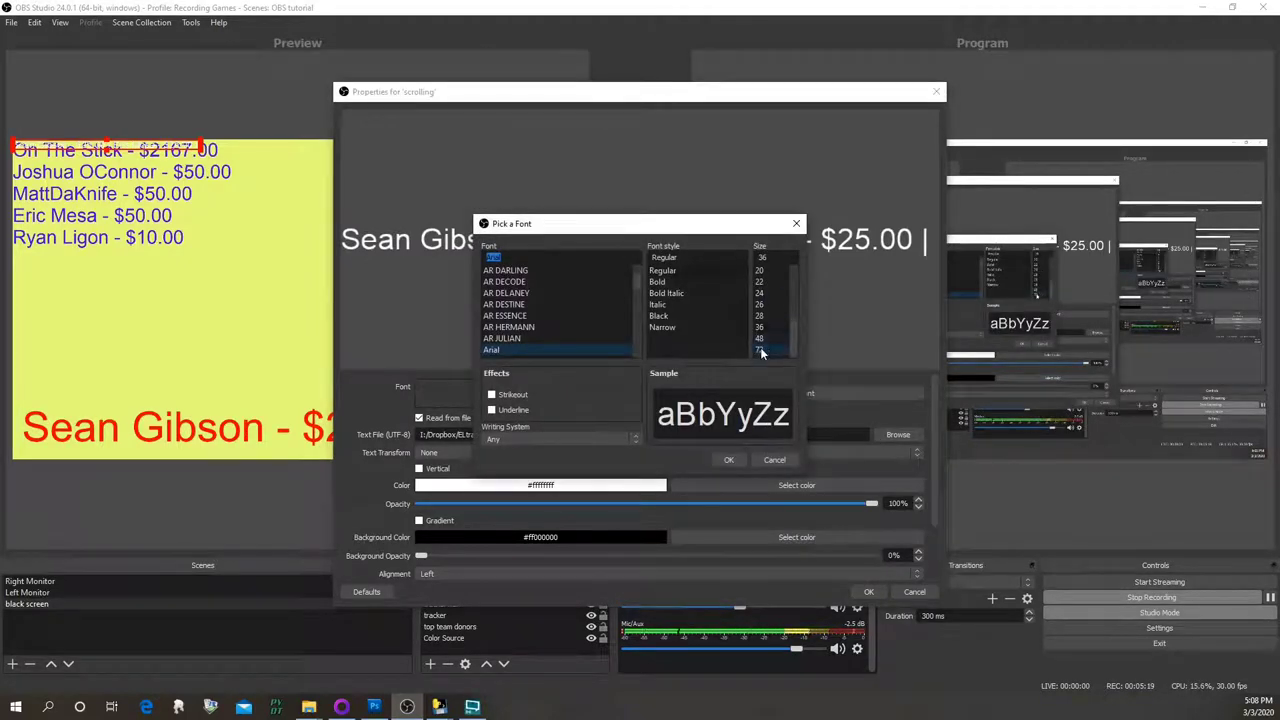
{"action": "left_click", "coordinate": [760, 347]}
{"action": "left_click", "coordinate": [729, 460]}
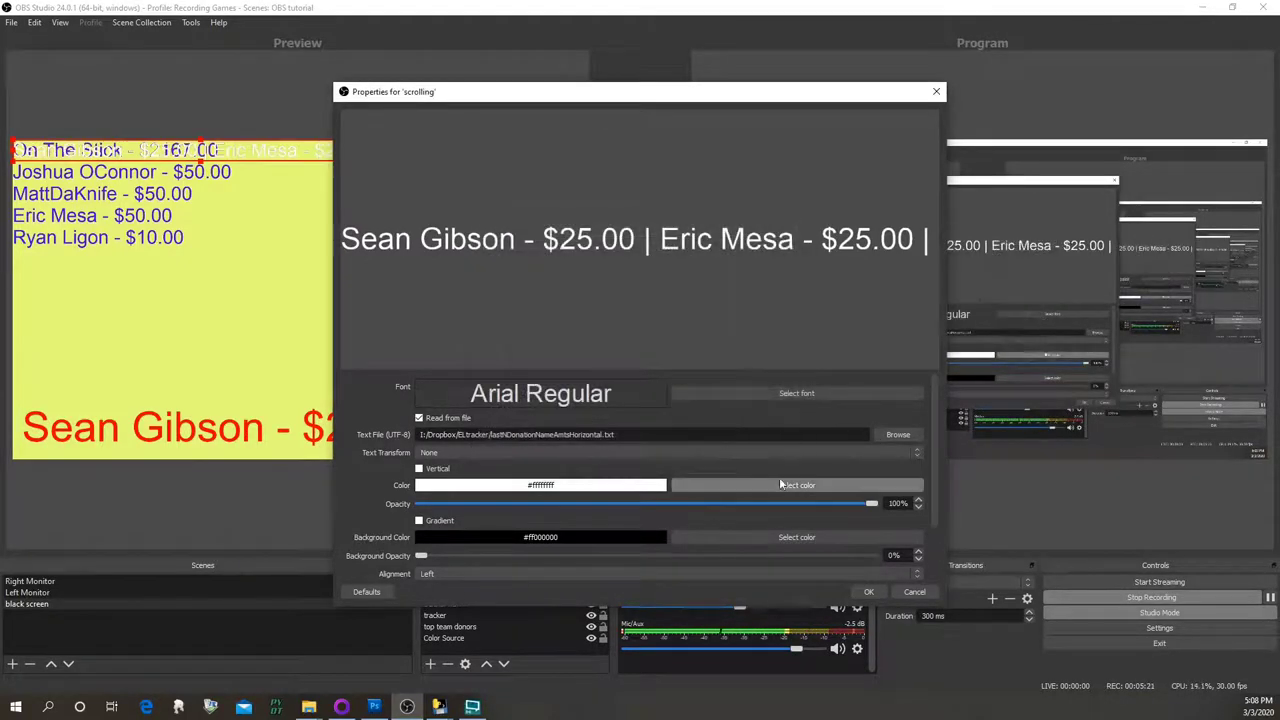
{"action": "left_click", "coordinate": [868, 591]}
{"action": "left_click_drag", "start_coordinate": [310, 152], "coordinate": [306, 323]}
Enlarge the scrolling source's text to font size 144
{"action": "double_click", "coordinate": [456, 578]}
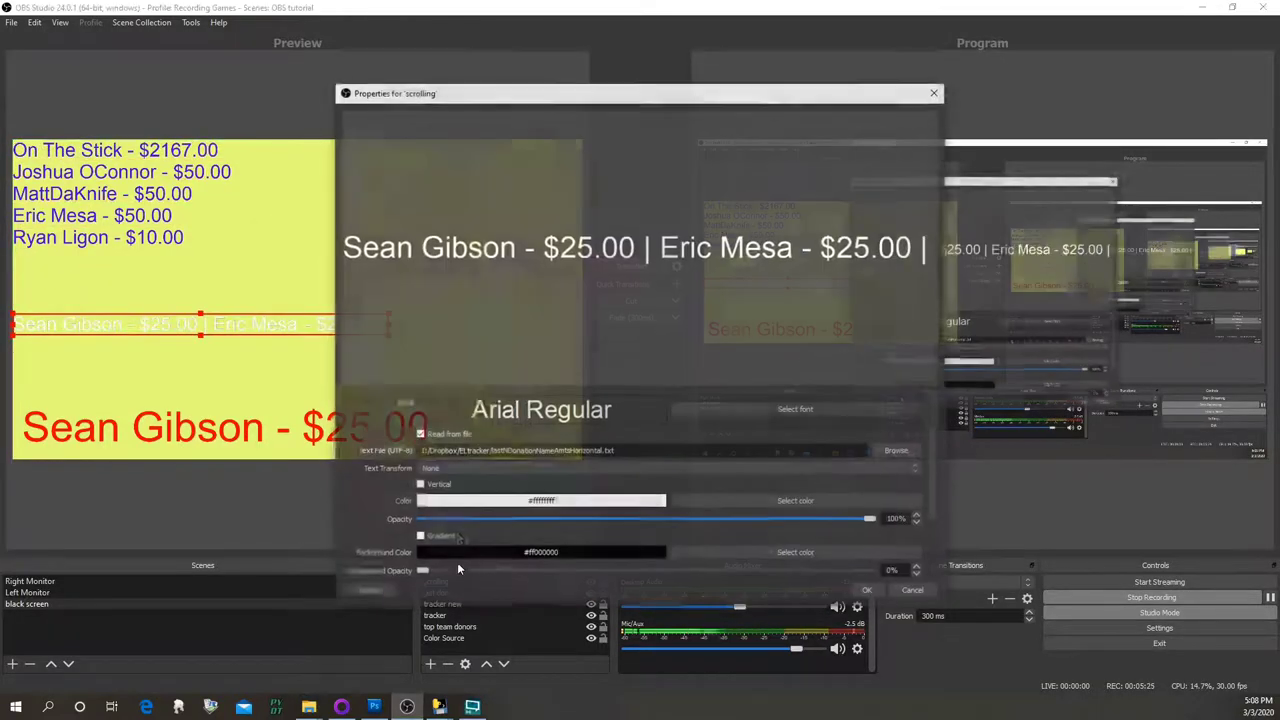
{"action": "left_click", "coordinate": [861, 408]}
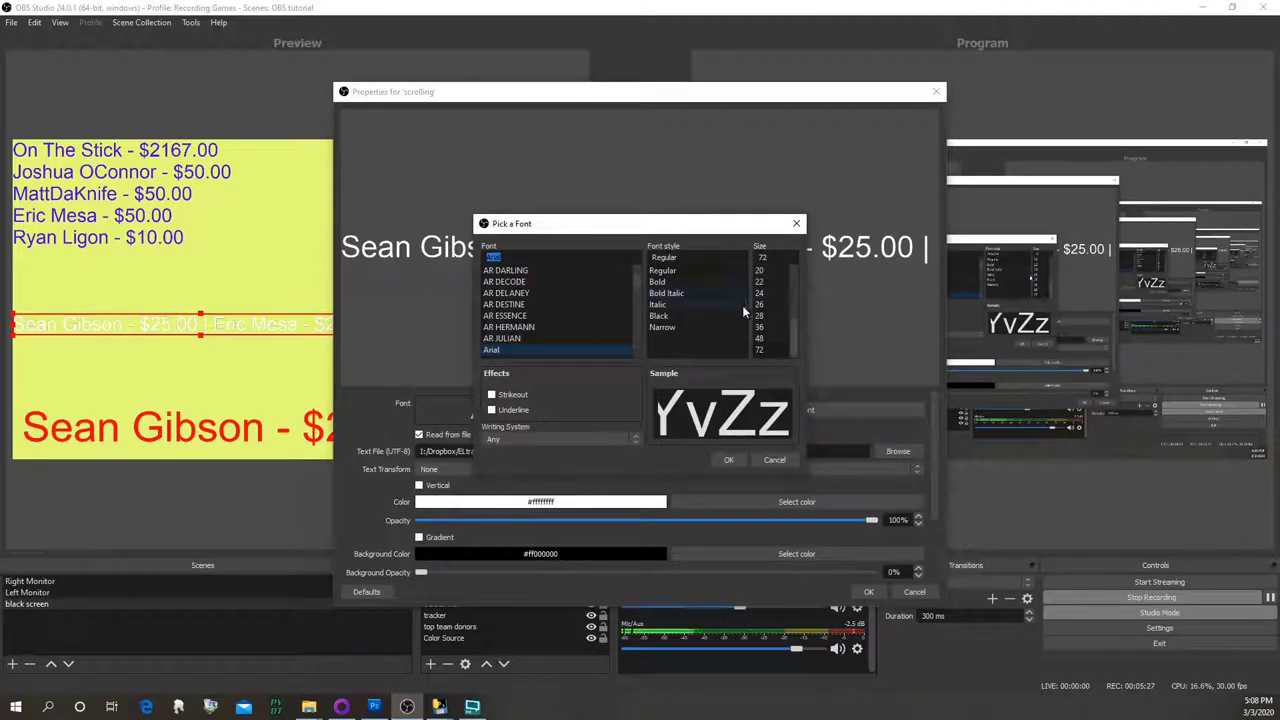
{"action": "double_click", "coordinate": [770, 257]}
{"action": "type", "text": "1"}
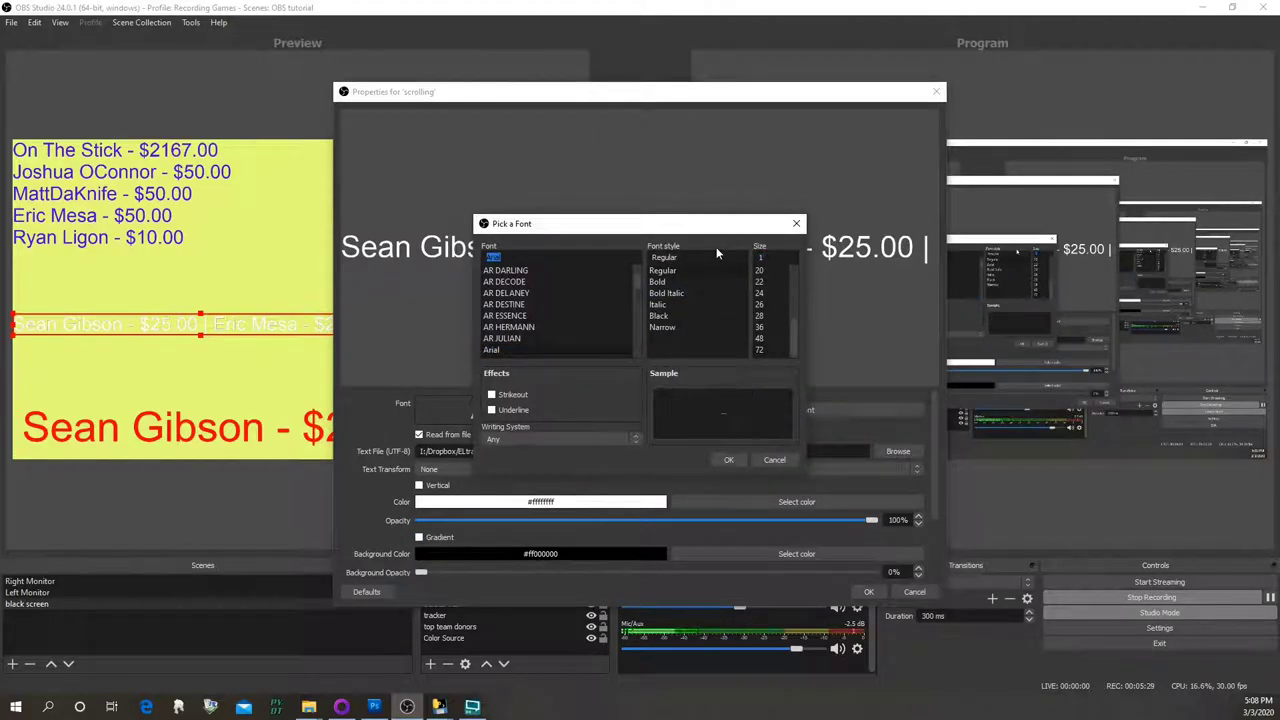
{"action": "type", "text": "44"}
{"action": "left_click", "coordinate": [728, 461]}
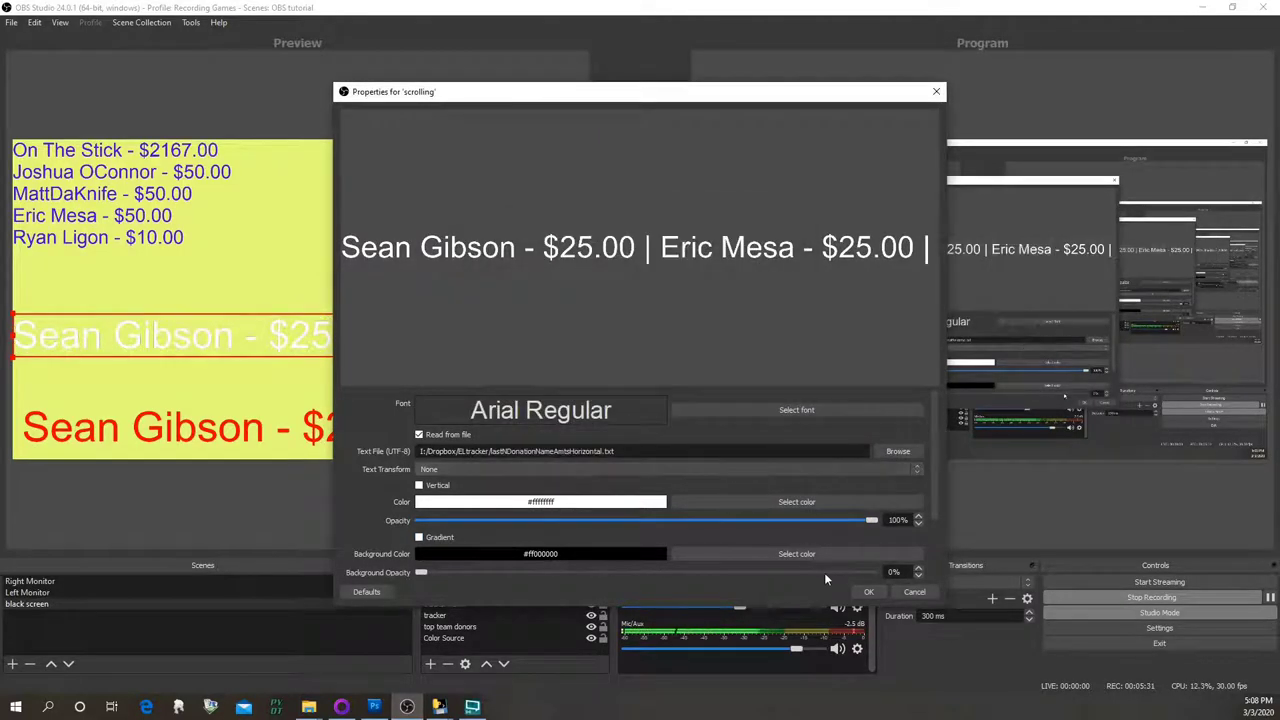
{"action": "left_click", "coordinate": [868, 591]}
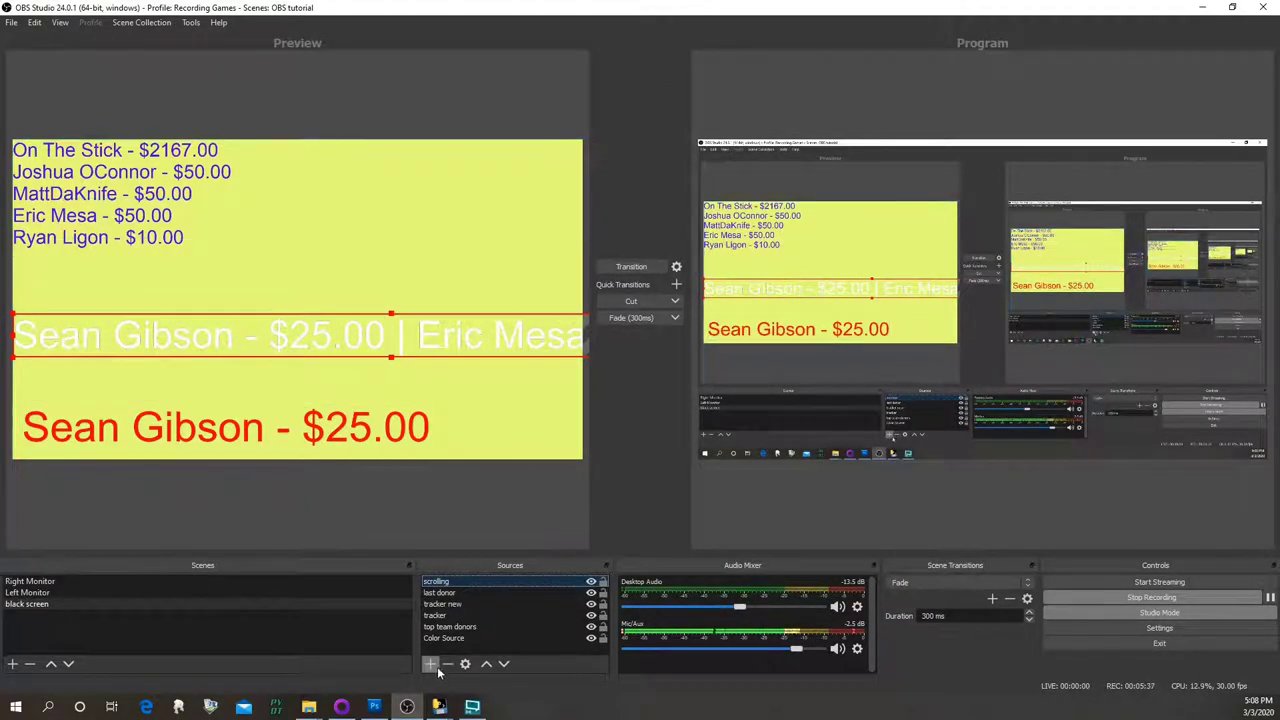
Add a Scroll effect filter to the scrolling source
{"action": "right_click", "coordinate": [440, 580]}
{"action": "left_click", "coordinate": [476, 560]}
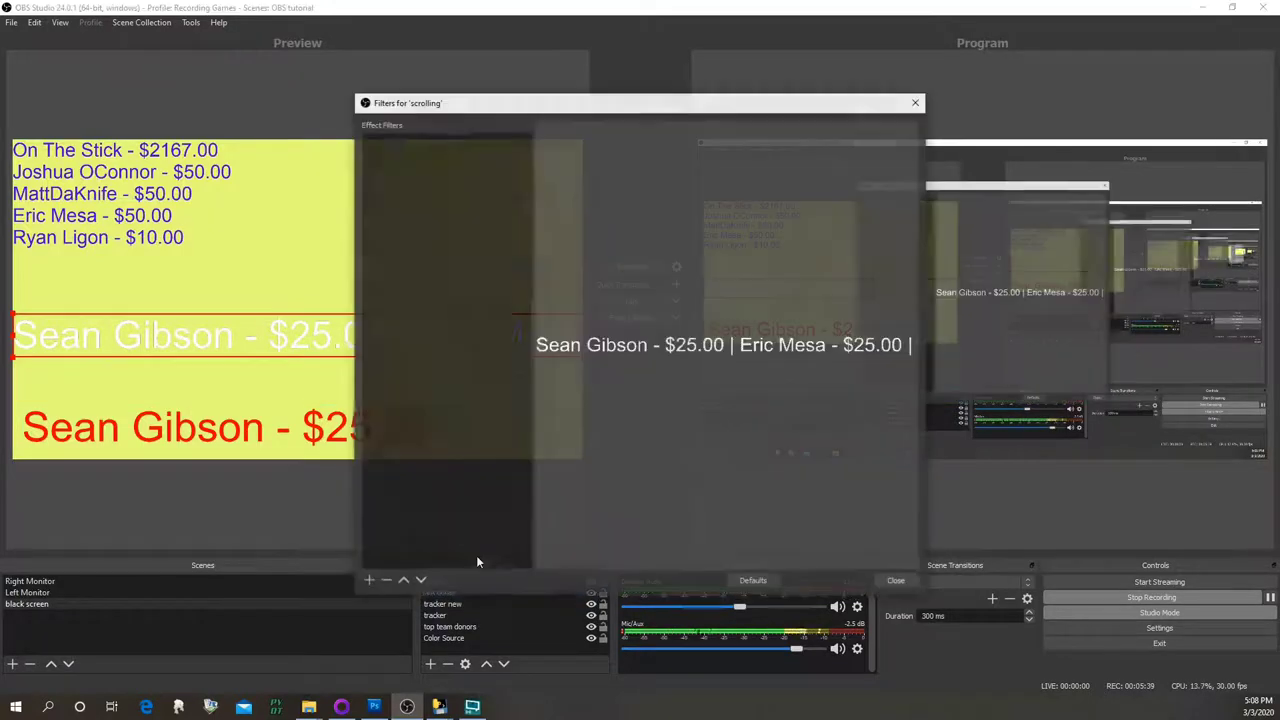
{"action": "left_click", "coordinate": [368, 582]}
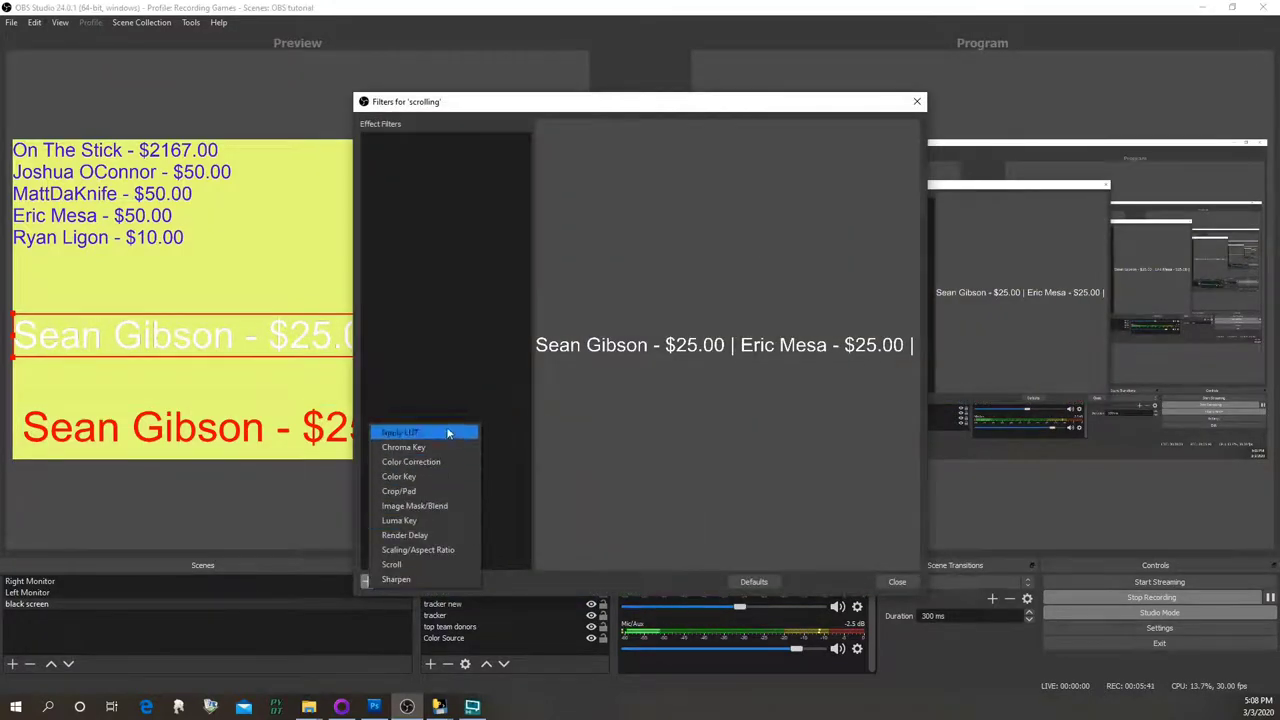
{"action": "left_click", "coordinate": [419, 566]}
{"action": "left_click", "coordinate": [612, 373]}
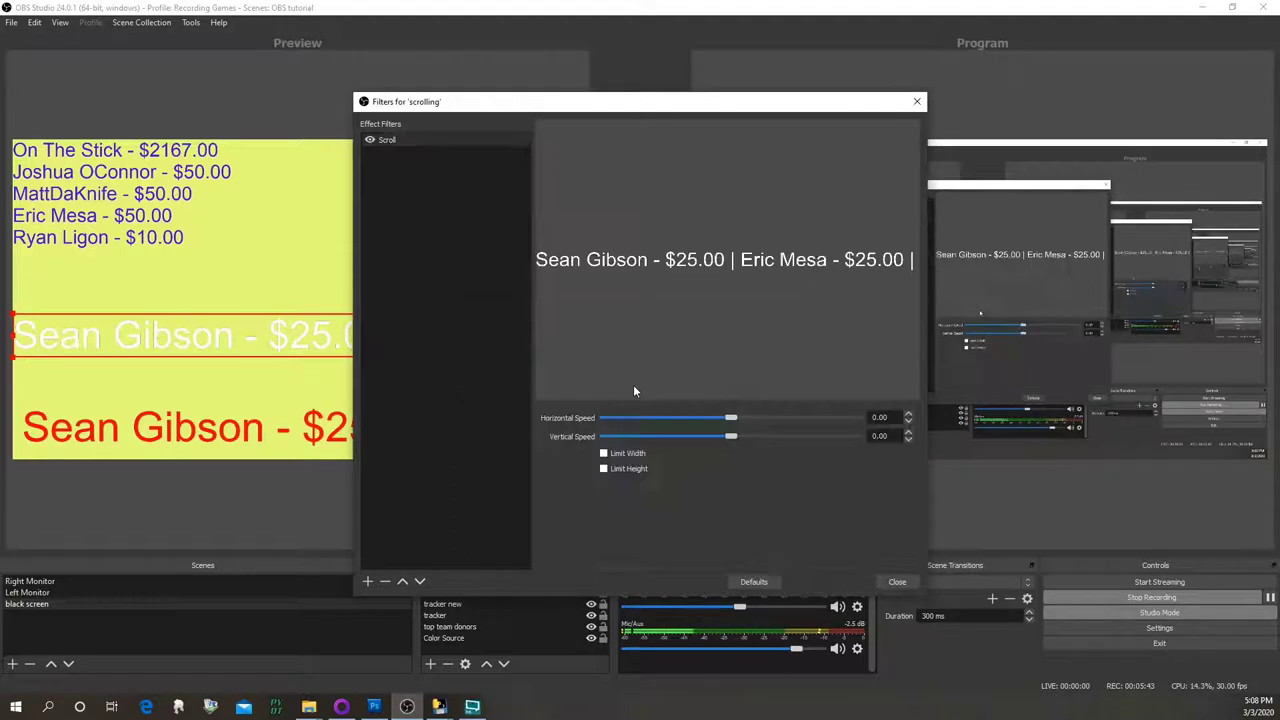
Try horizontal speeds of -500 and 500 in the scrolling source's Scroll filter
{"action": "left_click_drag", "start_coordinate": [731, 419], "coordinate": [277, 414]}
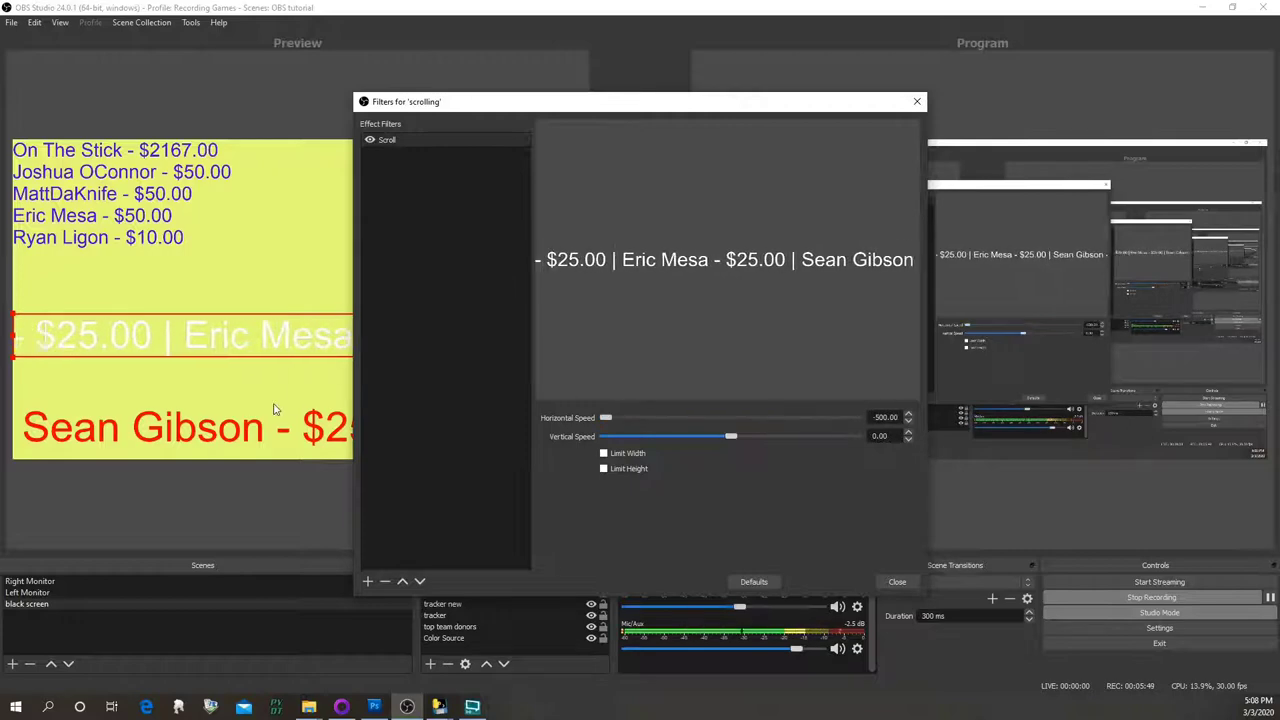
{"action": "left_click_drag", "start_coordinate": [517, 433], "coordinate": [920, 433]}
{"action": "left_click", "coordinate": [898, 588]}
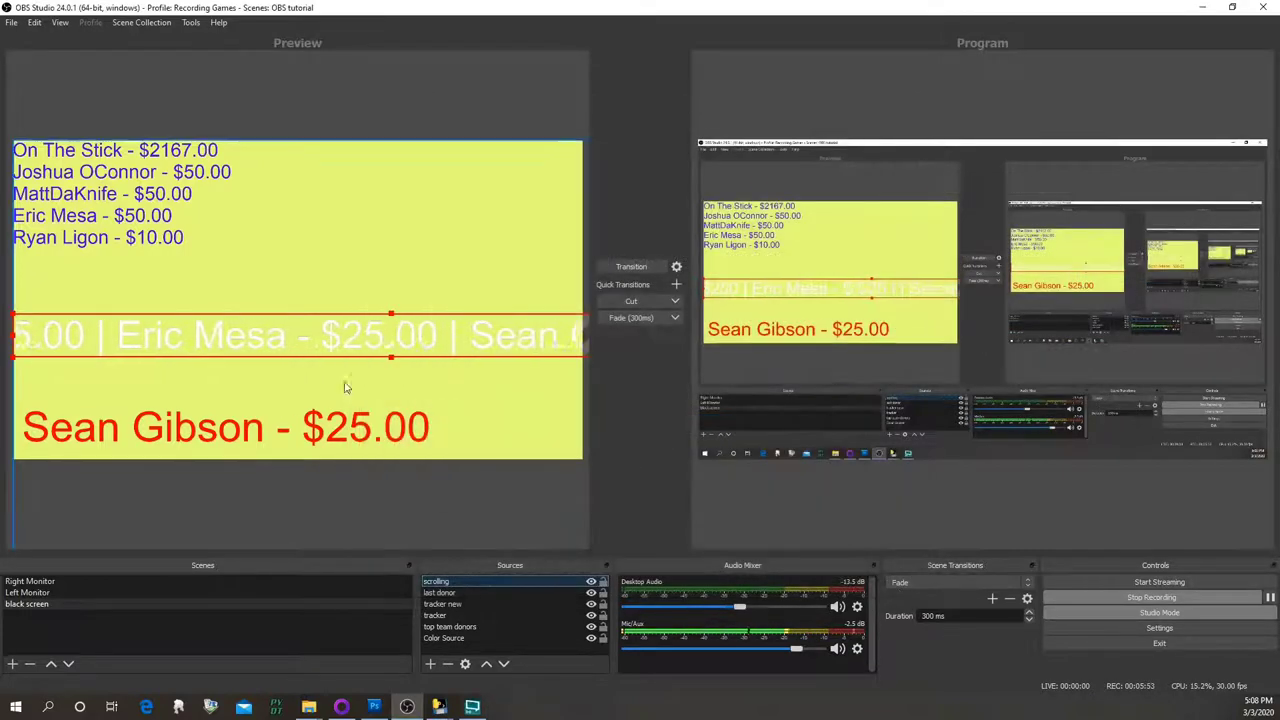
Set the horizontal speed of the scrolling source's Scroll filter to 108
{"action": "double_click", "coordinate": [477, 584]}
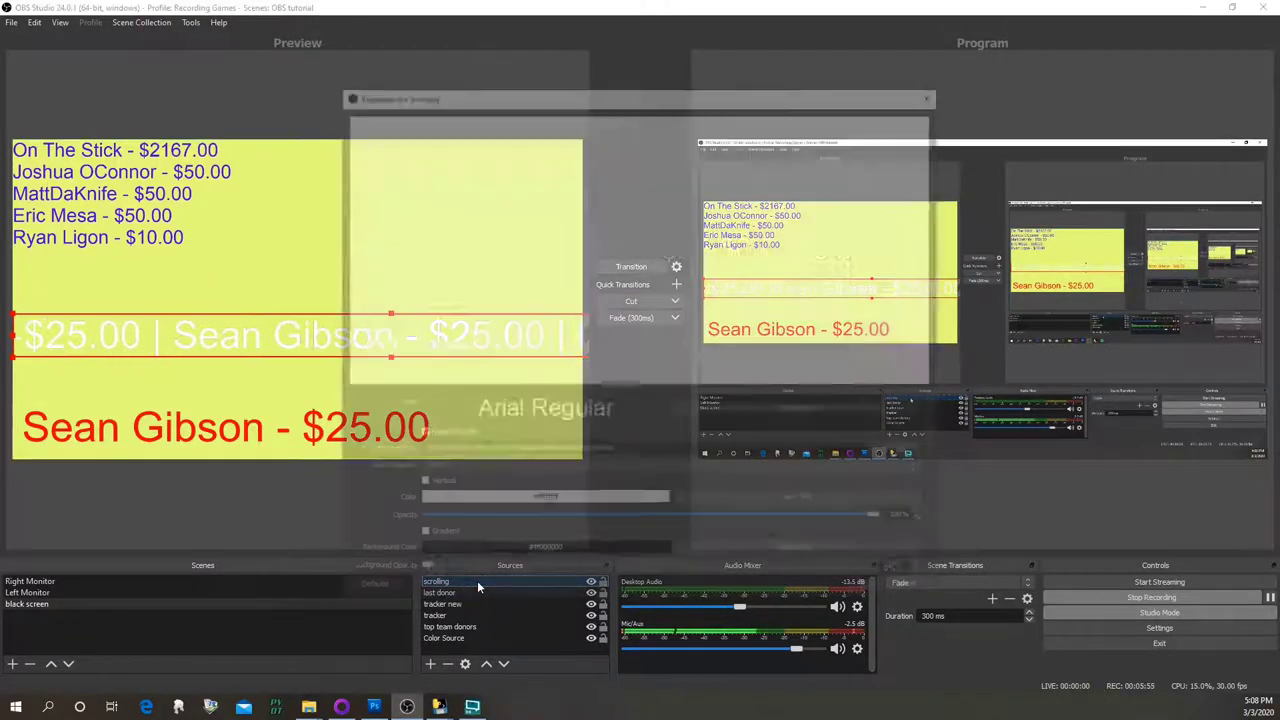
{"action": "left_click", "coordinate": [914, 591]}
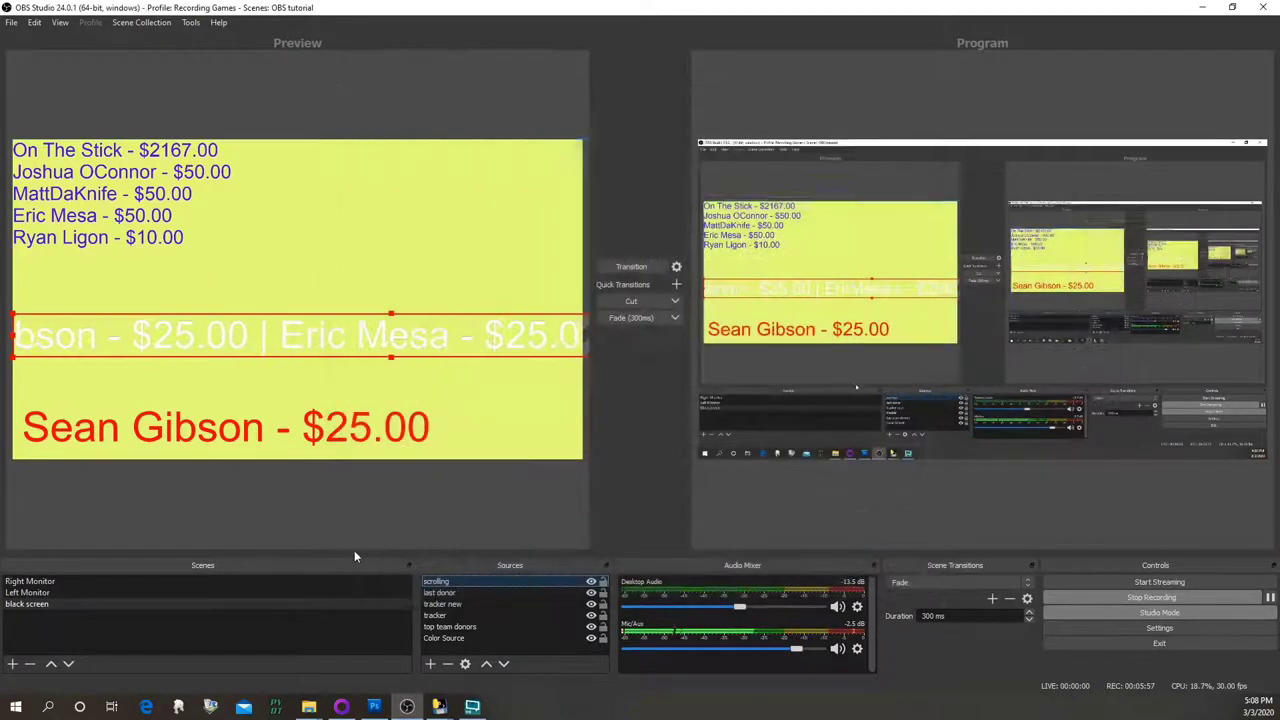
{"action": "right_click", "coordinate": [449, 581]}
{"action": "left_click", "coordinate": [476, 556]}
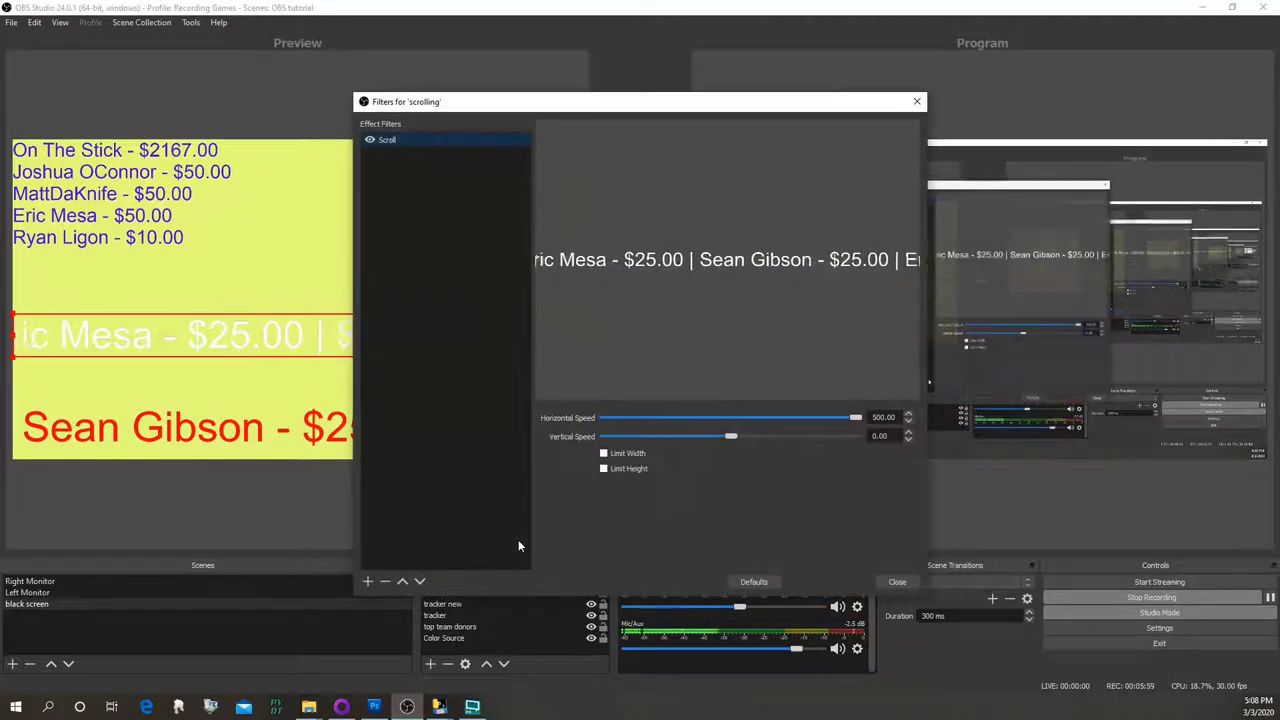
{"action": "left_click_drag", "start_coordinate": [808, 418], "coordinate": [776, 420]}
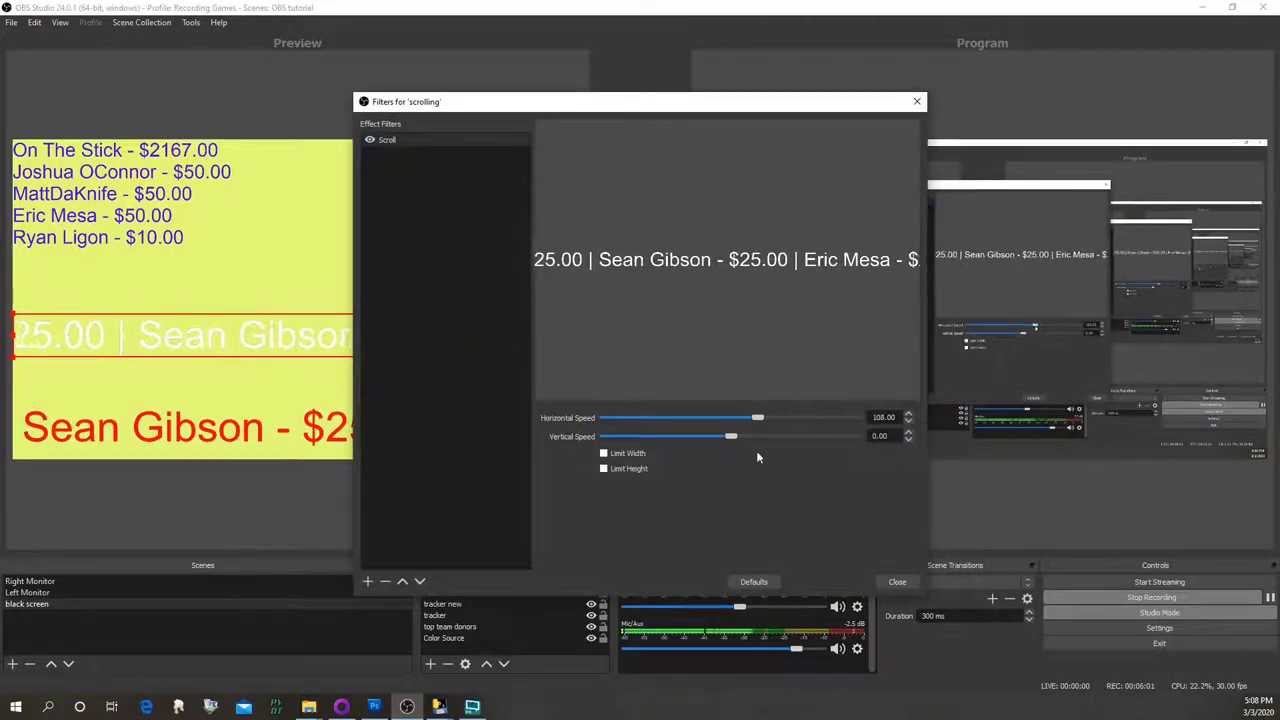
{"action": "key", "text": "Escape"}
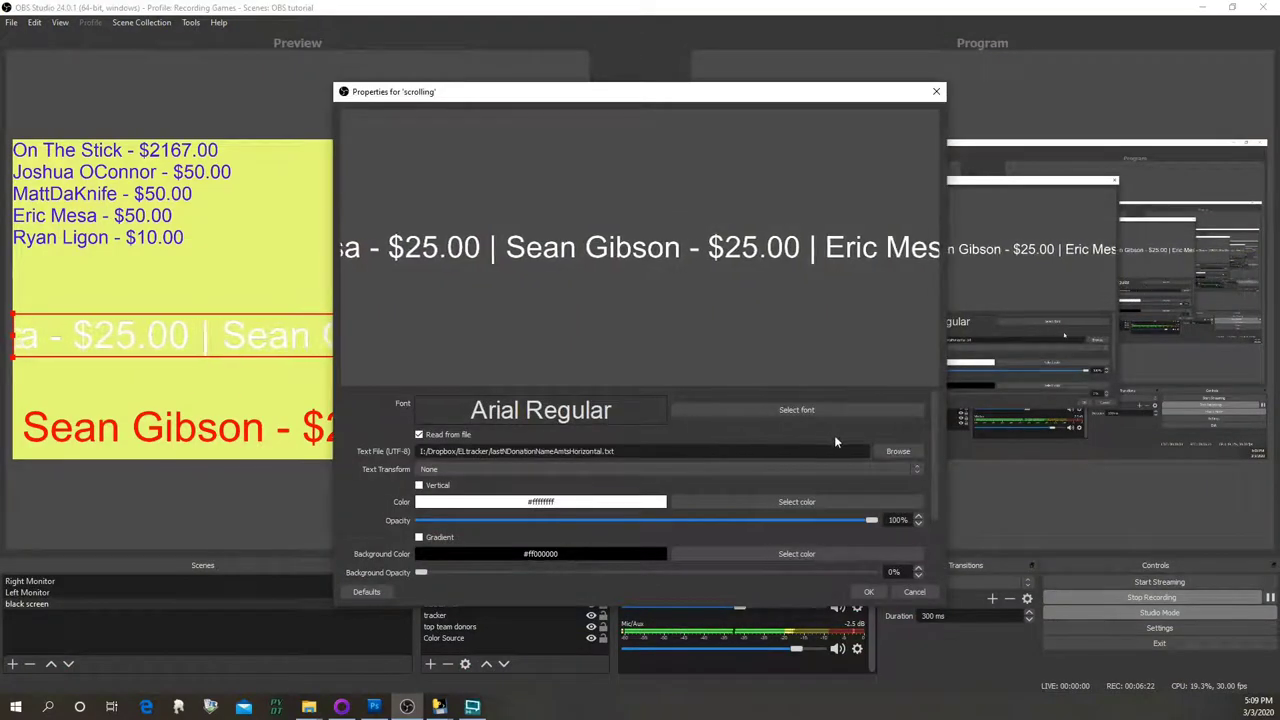
Make the scrolling source read from lastNDonationNameAmtsMessageHorizontal.txt
{"action": "left_click", "coordinate": [889, 449]}
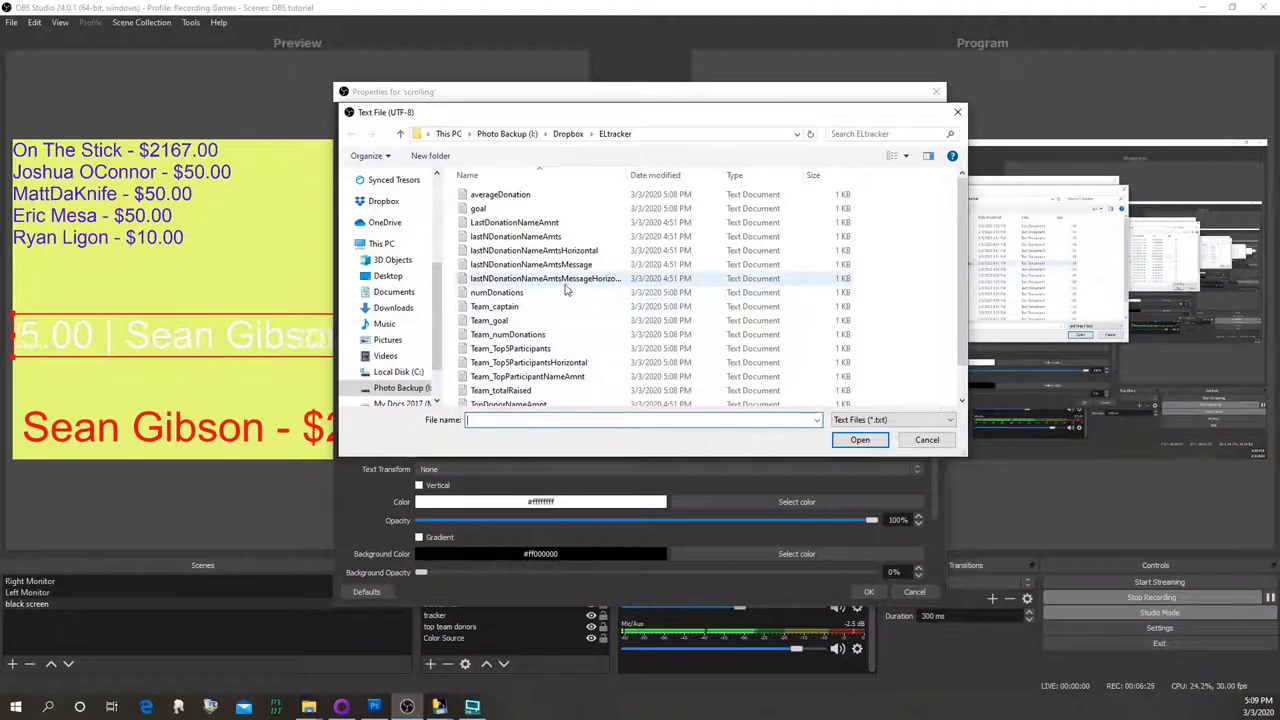
{"action": "double_click", "coordinate": [545, 278]}
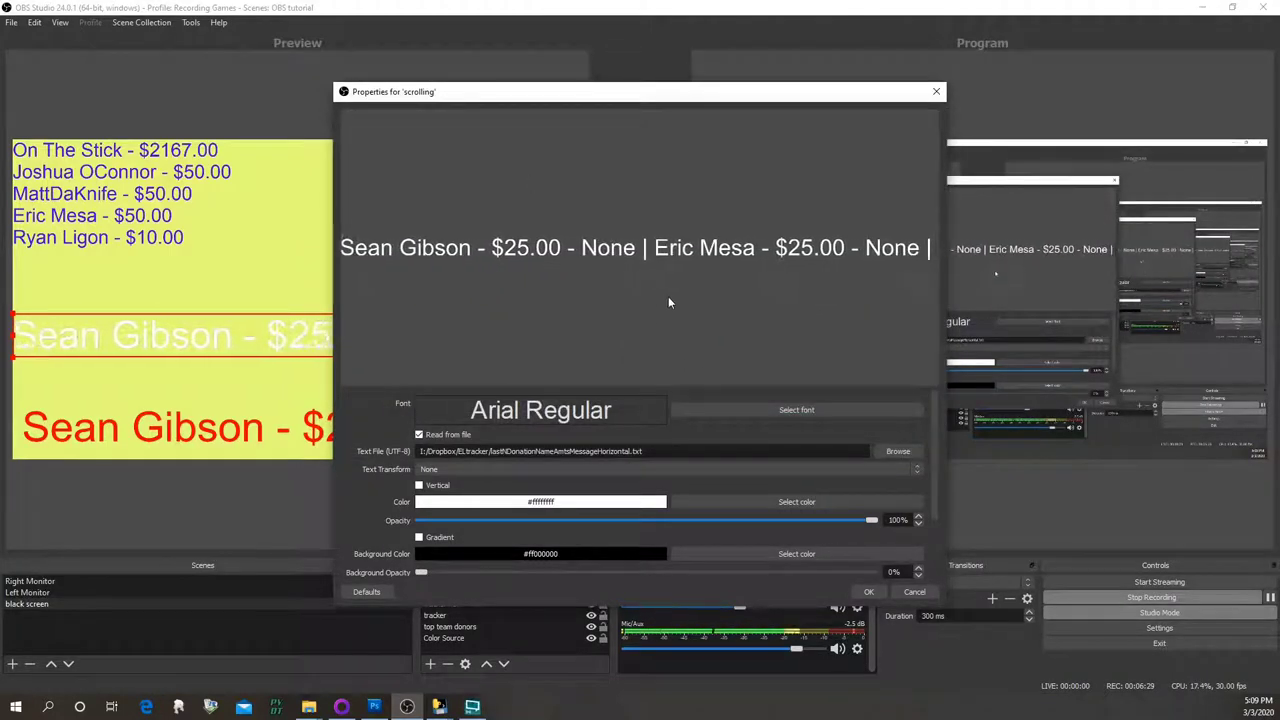
{"action": "left_click", "coordinate": [869, 592]}
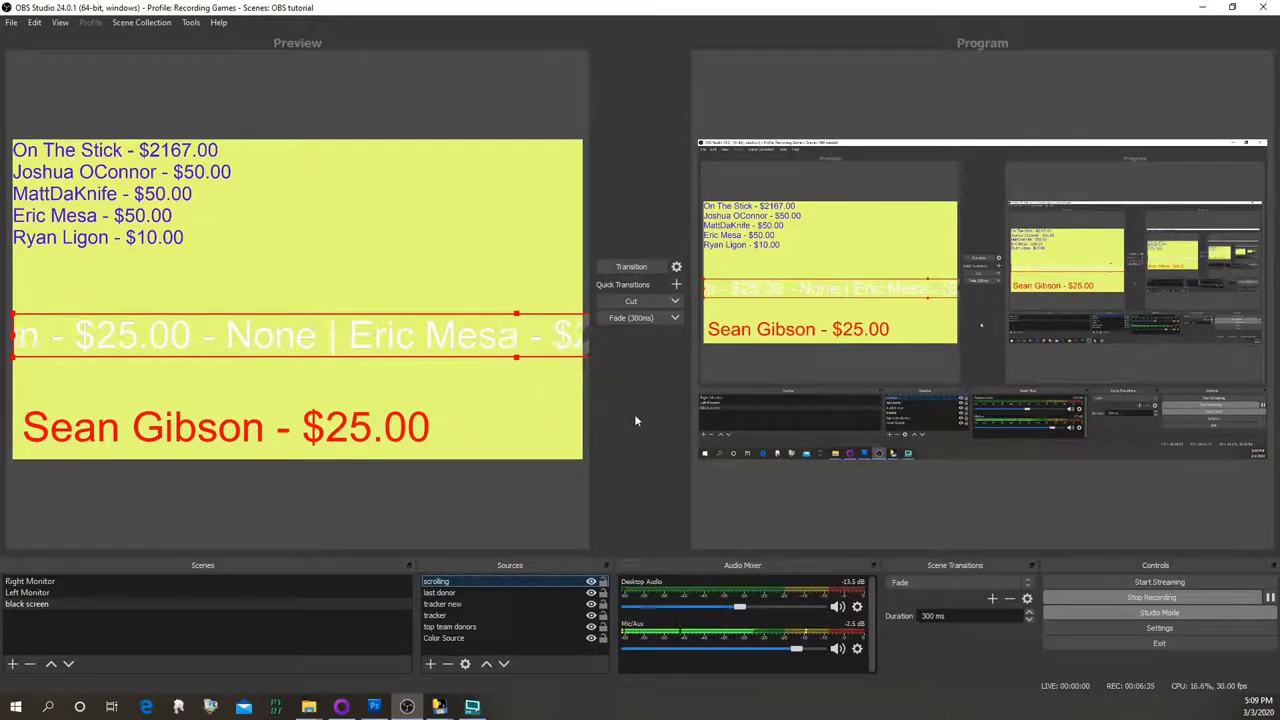
Change the last donor source's text file to totalRaised.txt in the ELtracker folder
{"action": "left_click", "coordinate": [430, 663]}
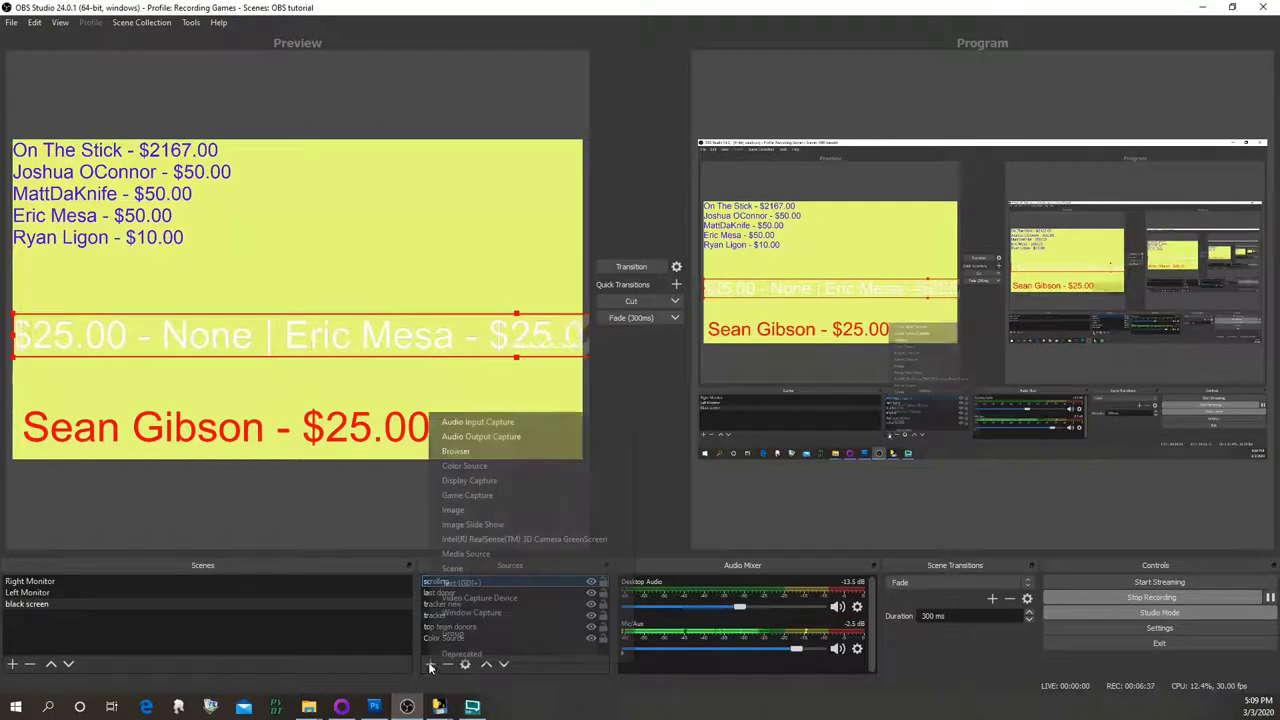
{"action": "left_click", "coordinate": [650, 495]}
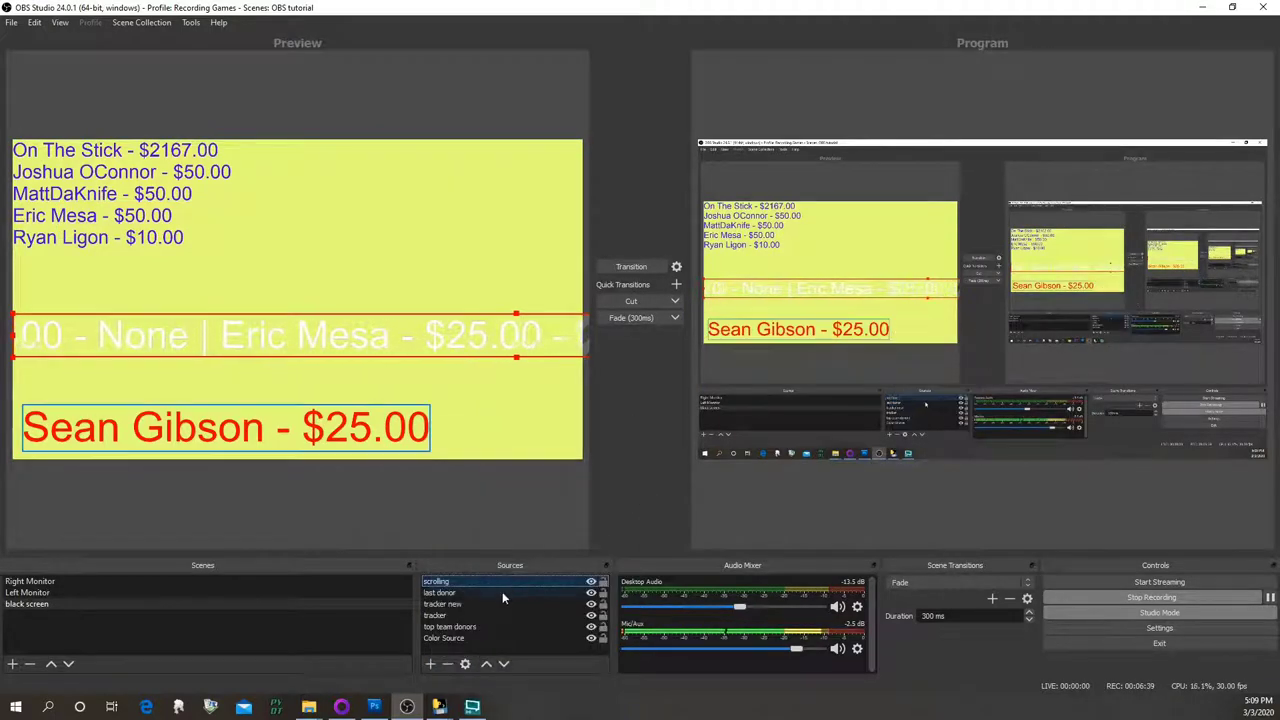
{"action": "double_click", "coordinate": [470, 592]}
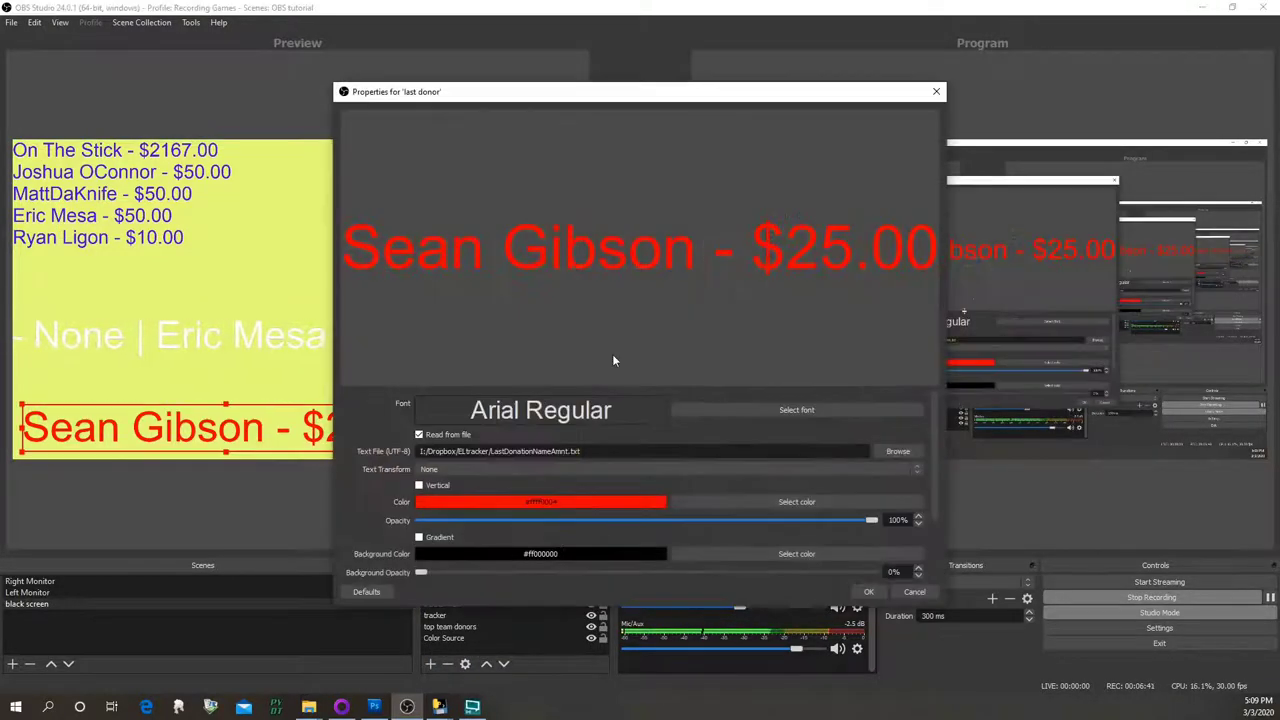
{"action": "left_click", "coordinate": [722, 412]}
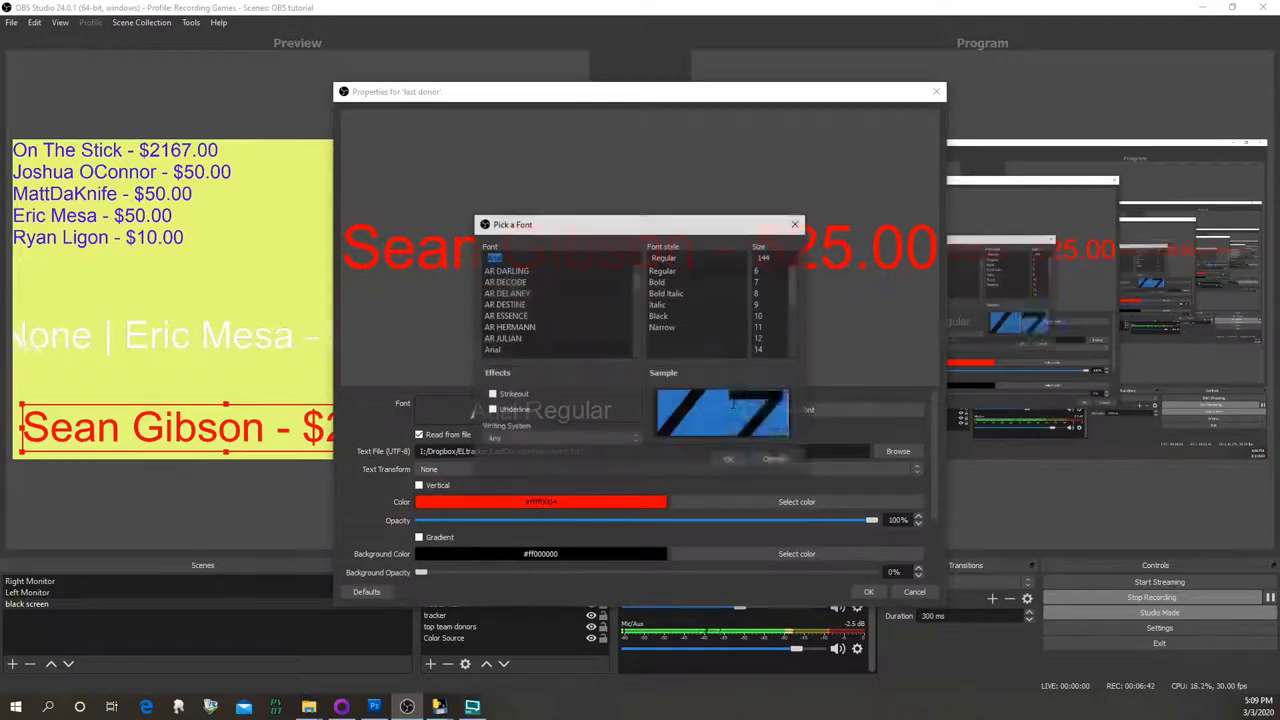
{"action": "left_click", "coordinate": [773, 459]}
{"action": "left_click", "coordinate": [897, 451]}
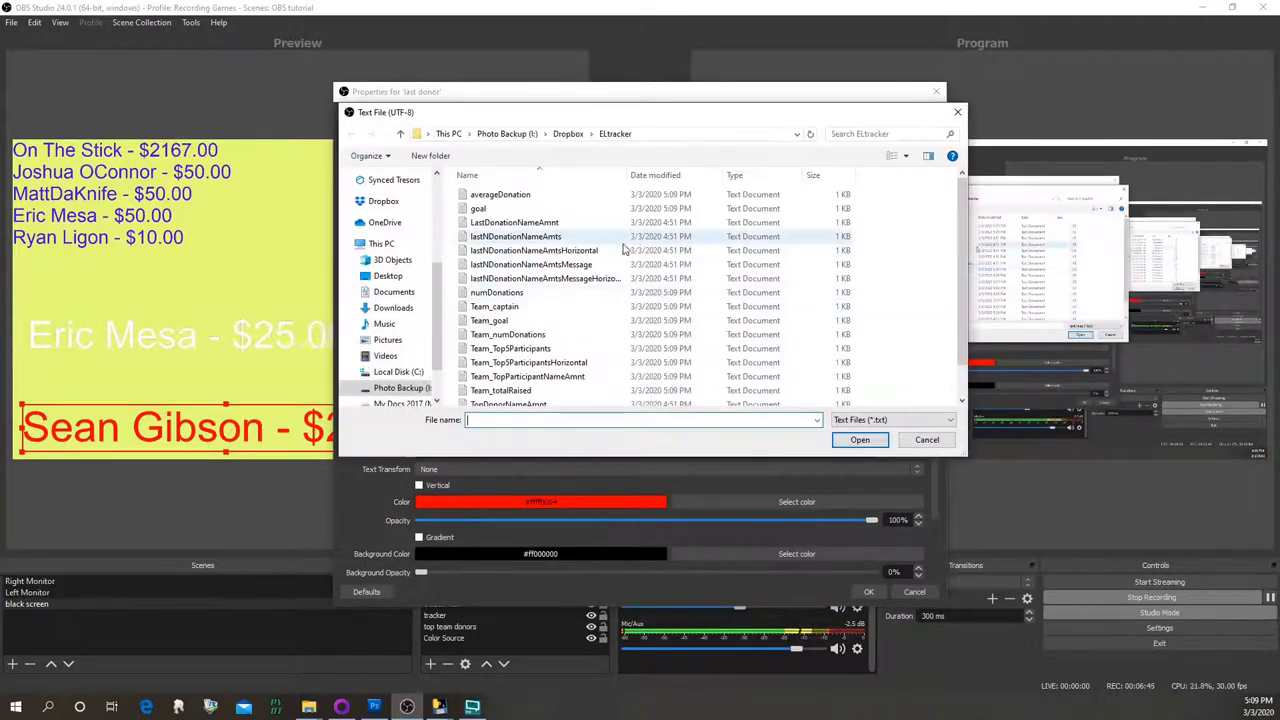
{"action": "scroll", "coordinate": [610, 255], "scroll_direction": "down", "scroll_amount": 1}
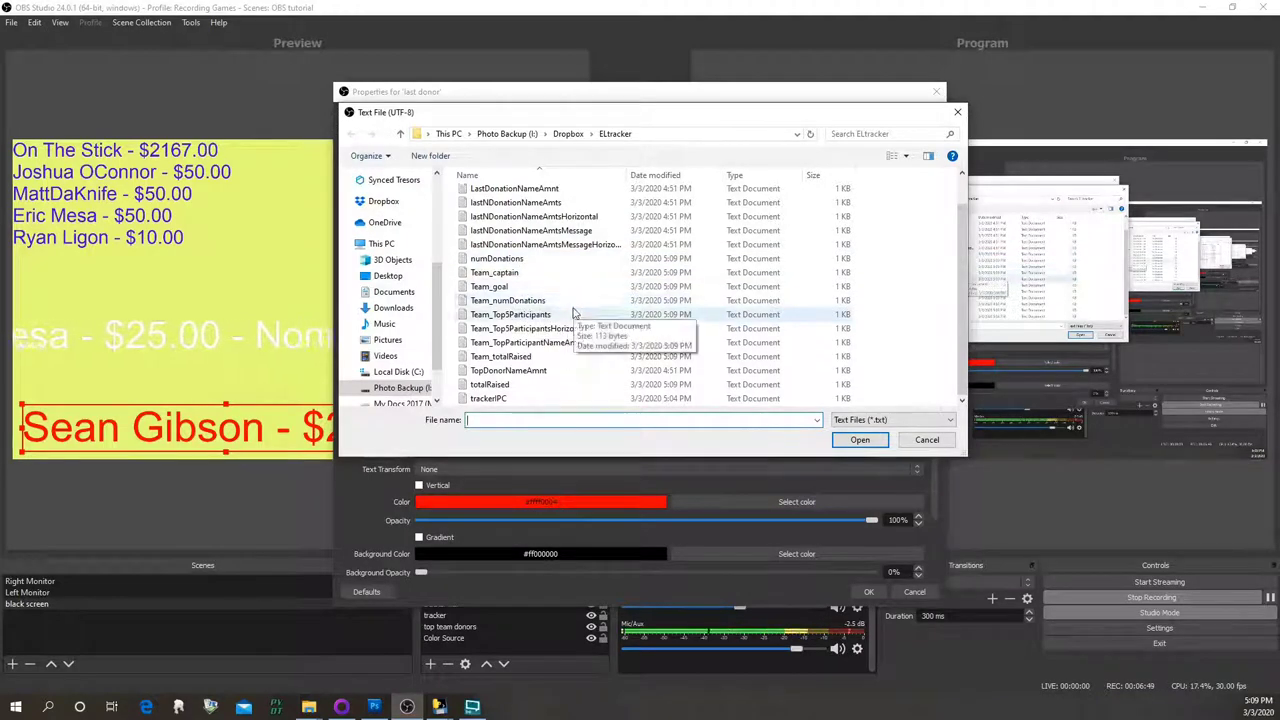
{"action": "double_click", "coordinate": [546, 387]}
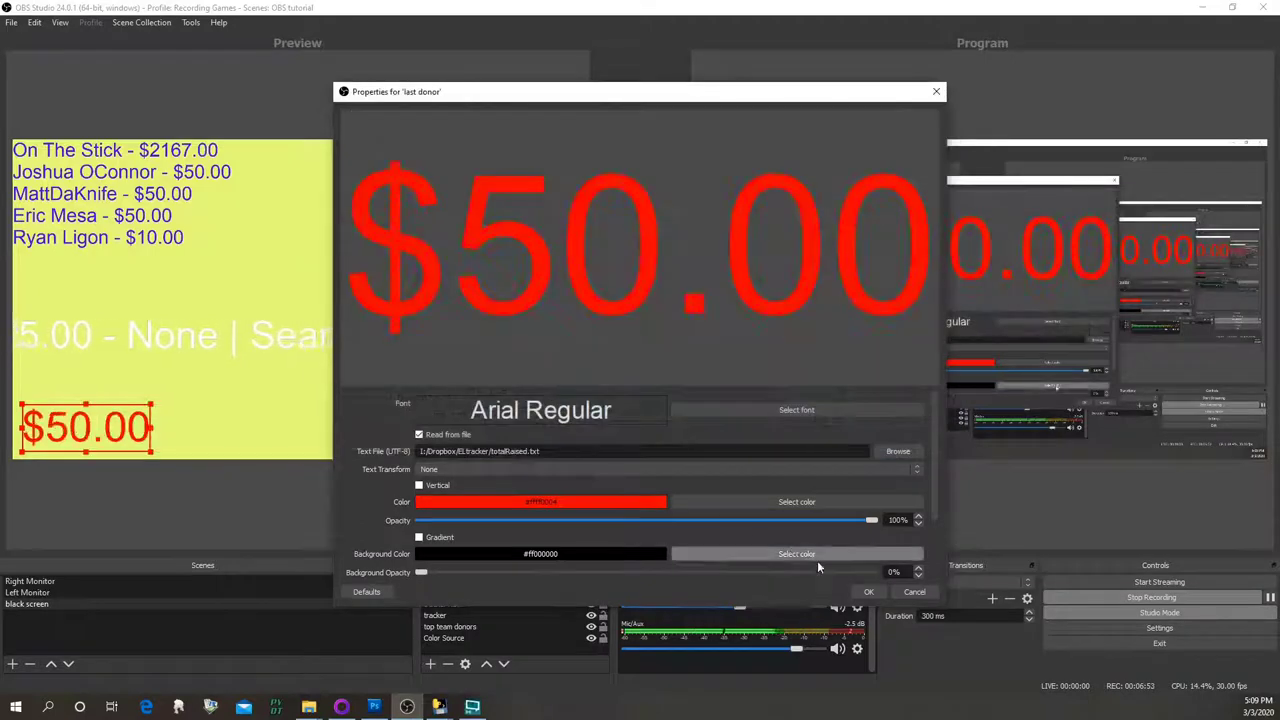
{"action": "left_click", "coordinate": [864, 592]}
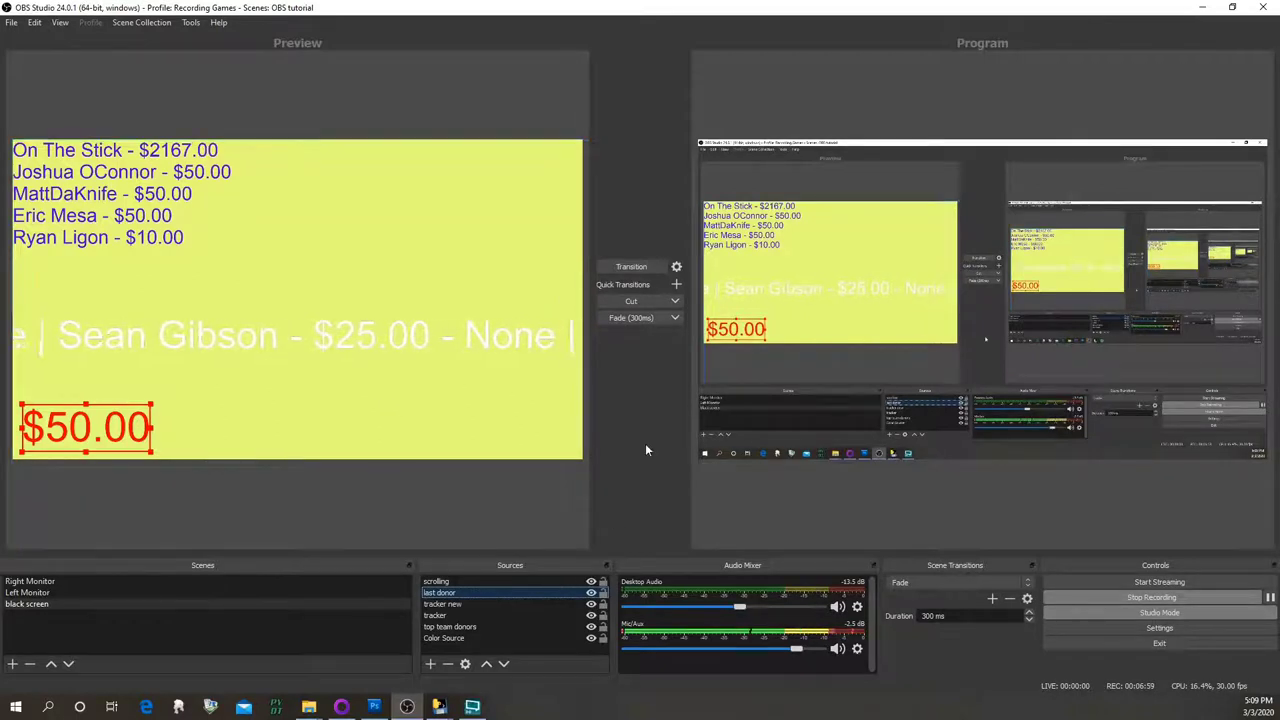
Select the tracker new source and check the Extra Life Donation Tracker's console window before returning to OBS Studio
{"action": "left_click", "coordinate": [399, 391]}
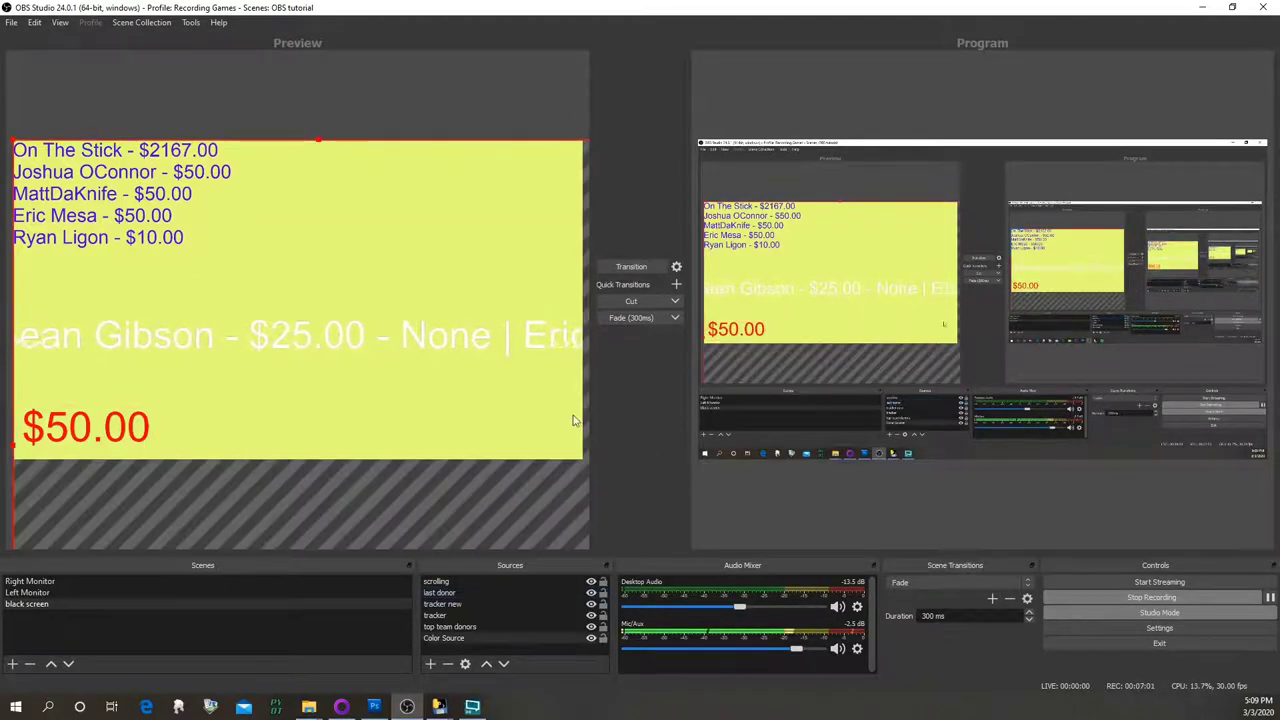
{"action": "left_click", "coordinate": [503, 606]}
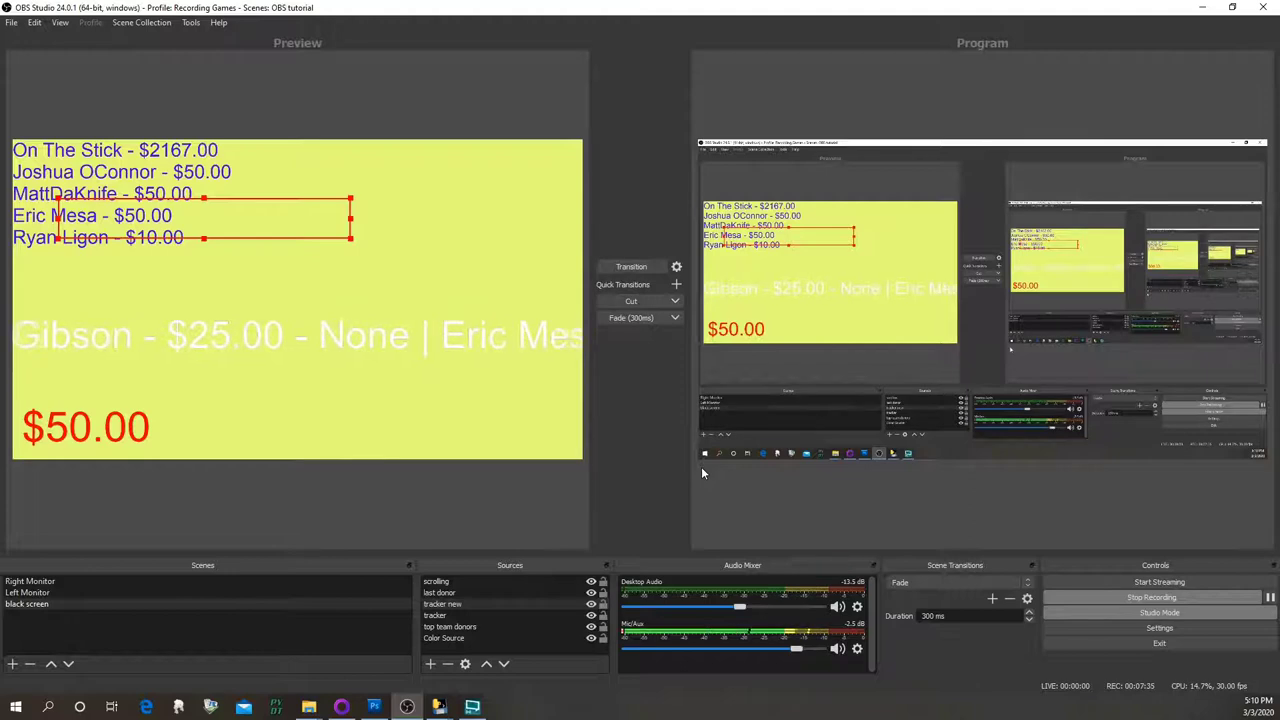
{"action": "mouse_move", "coordinate": [438, 706]}
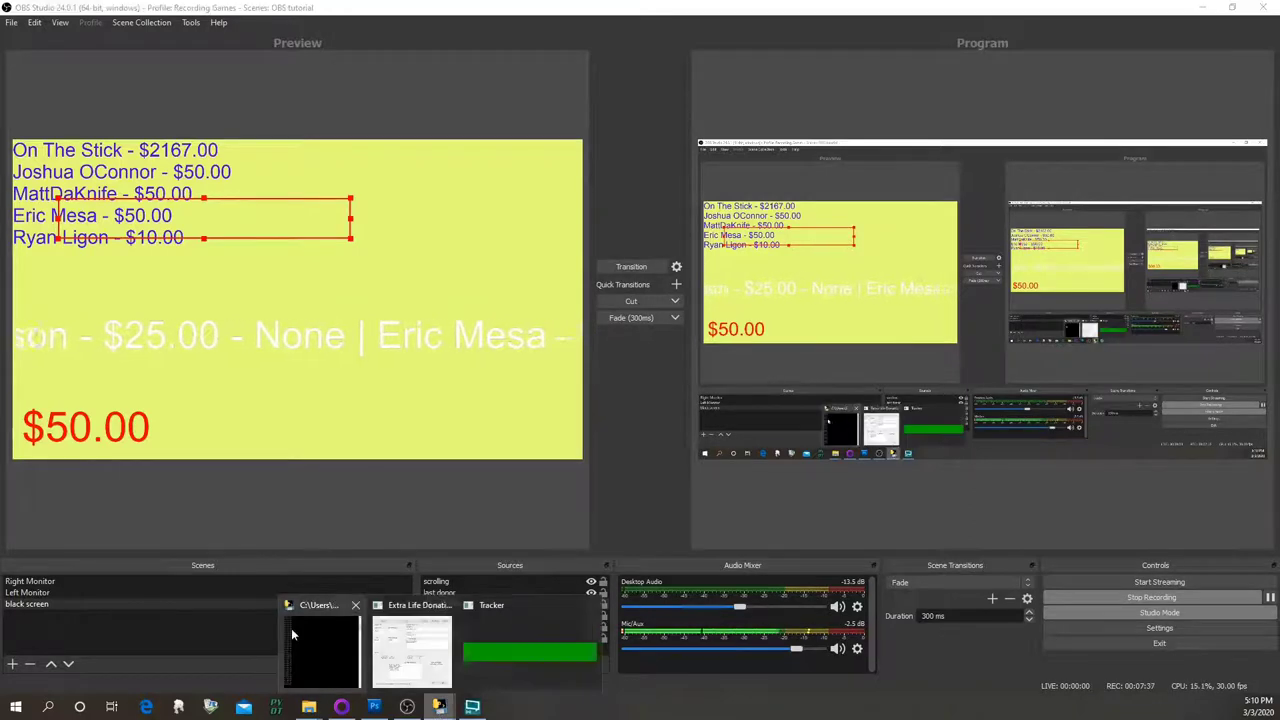
{"action": "left_click", "coordinate": [318, 650]}
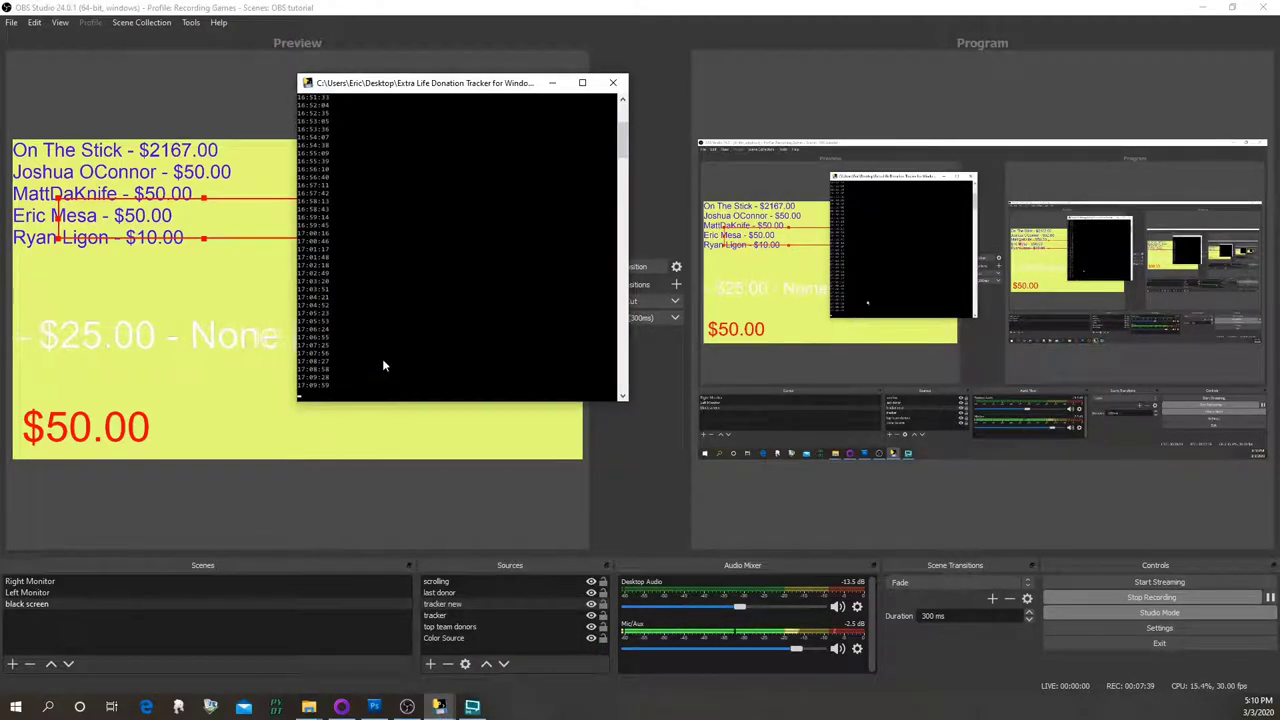
{"action": "left_click", "coordinate": [558, 10]}
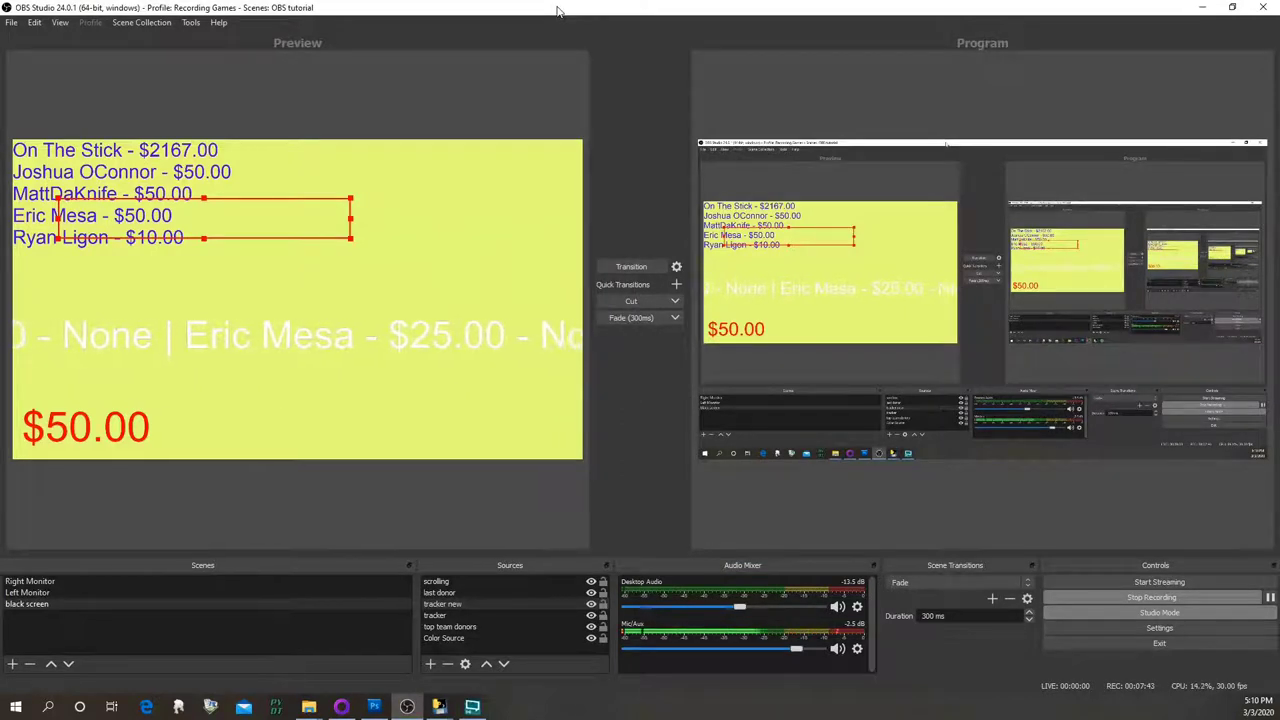